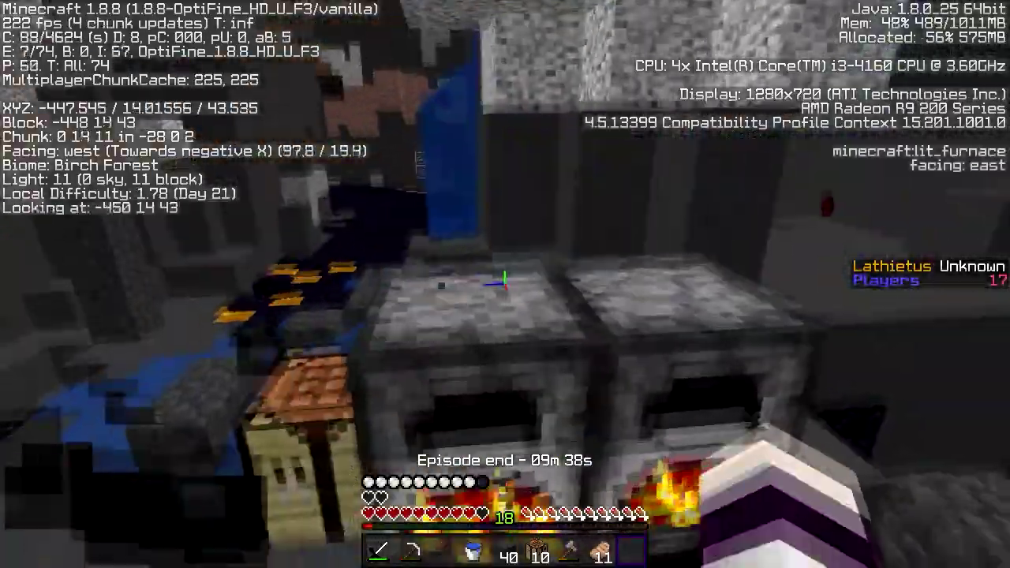
# Collect the smelted gold ingots from the first three furnaces
pyautogui.rightClick(505, 284)
pyautogui.keyDown('shift'); pyautogui.click(562, 221); pyautogui.keyUp('shift')
pyautogui.press('Escape')
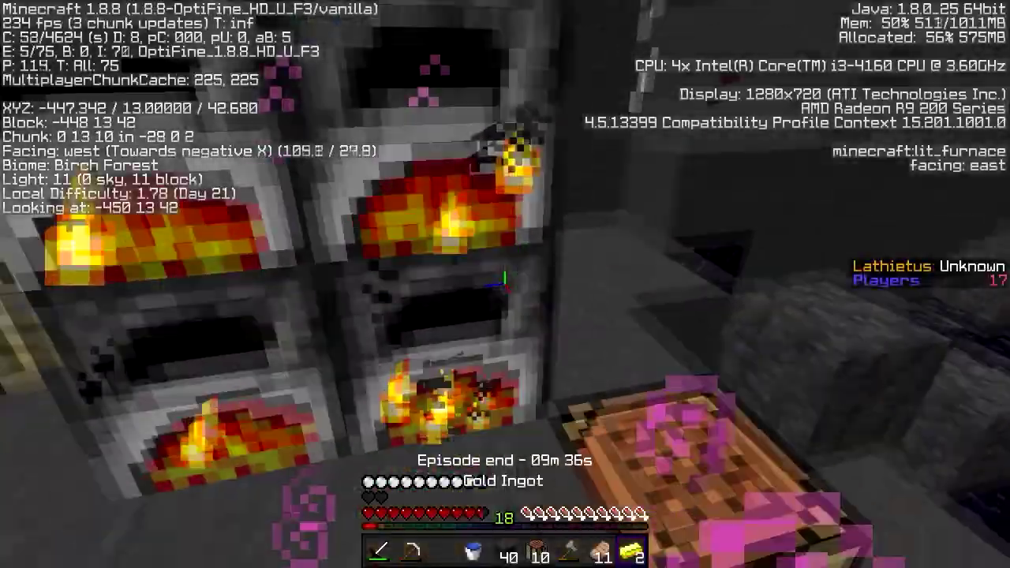
pyautogui.rightClick(505, 284)
pyautogui.press('Escape')
pyautogui.rightClick(506, 284)
pyautogui.keyDown('shift'); pyautogui.click(562, 221); pyautogui.keyUp('shift')
pyautogui.press('Escape')
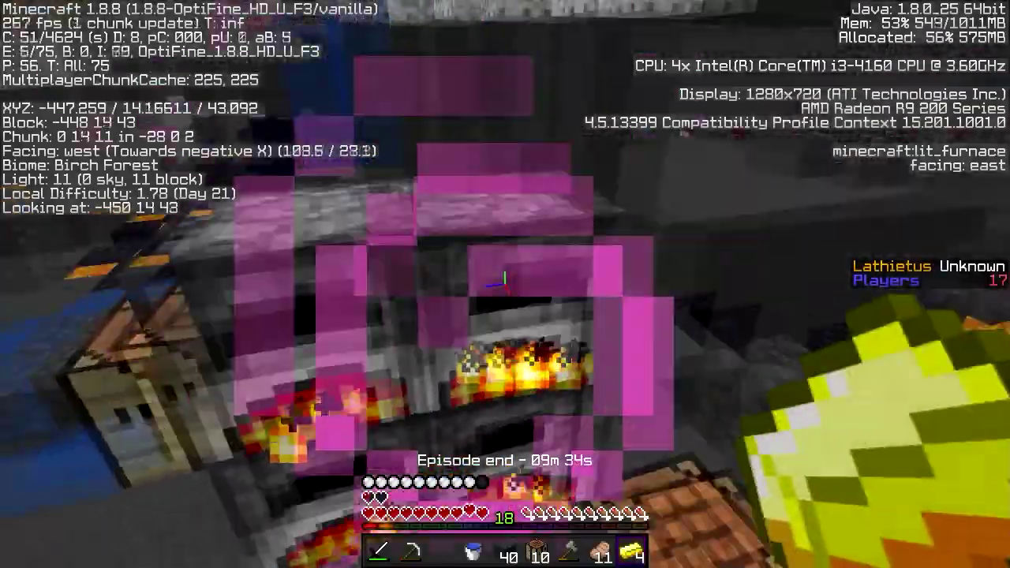
pyautogui.press('2')
pyautogui.press('Tab')
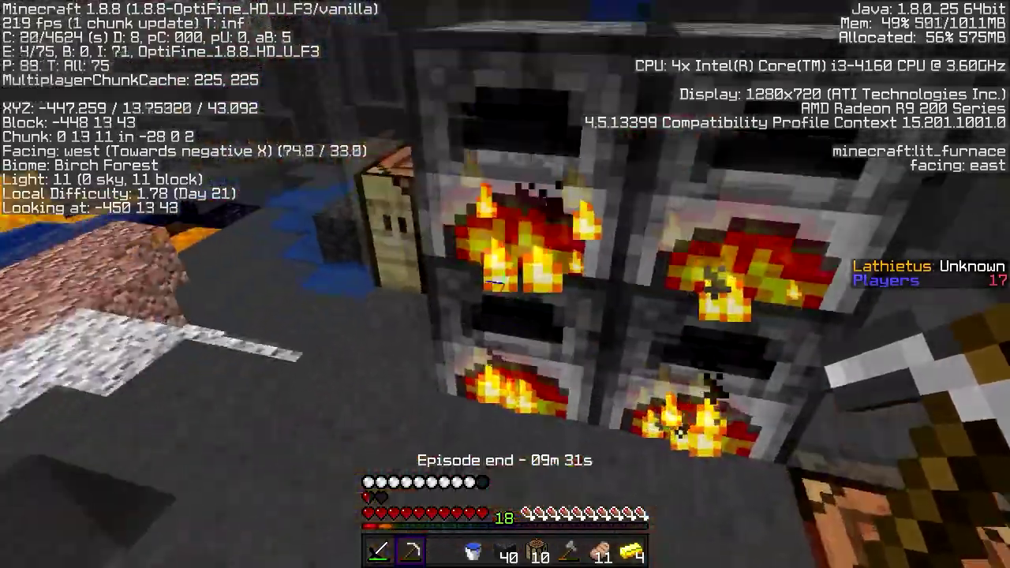
# Collect more gold ingots from the gold-ore furnace, raising the stack to eight
pyautogui.rightClick(505, 284)
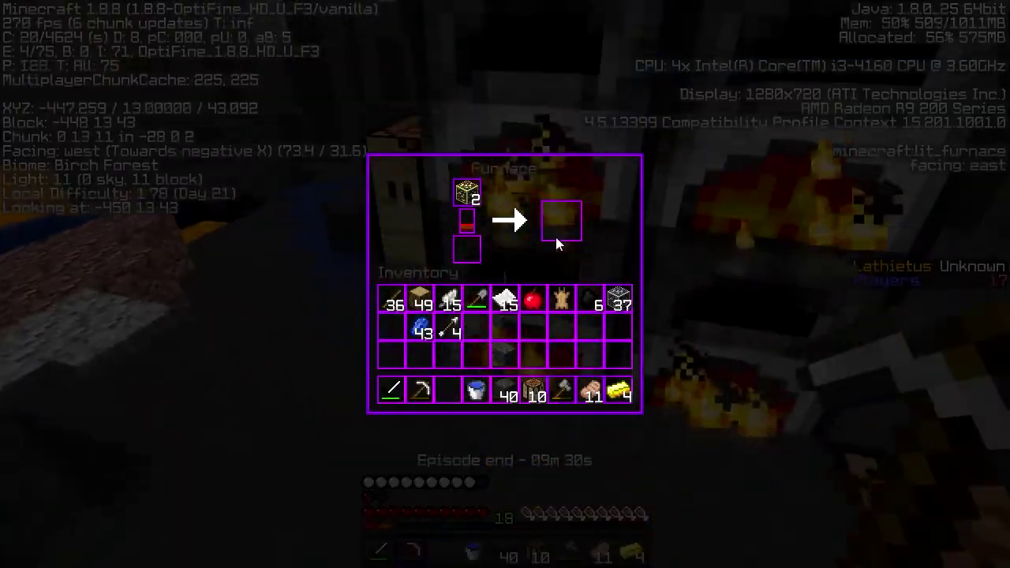
pyautogui.press('Escape')
pyautogui.rightClick(505, 284)
pyautogui.keyDown('shift'); pyautogui.click(562, 221); pyautogui.keyUp('shift')
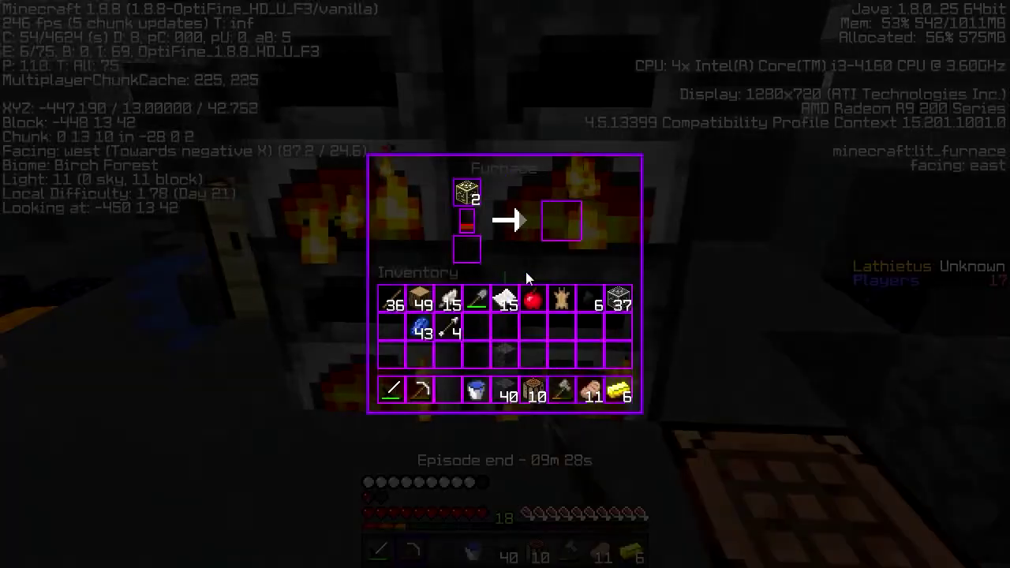
pyautogui.press('Escape')
pyautogui.rightClick(506, 284)
pyautogui.keyDown('shift'); pyautogui.click(562, 221); pyautogui.keyUp('shift')
pyautogui.press('Escape')
pyautogui.rightClick(505, 284)
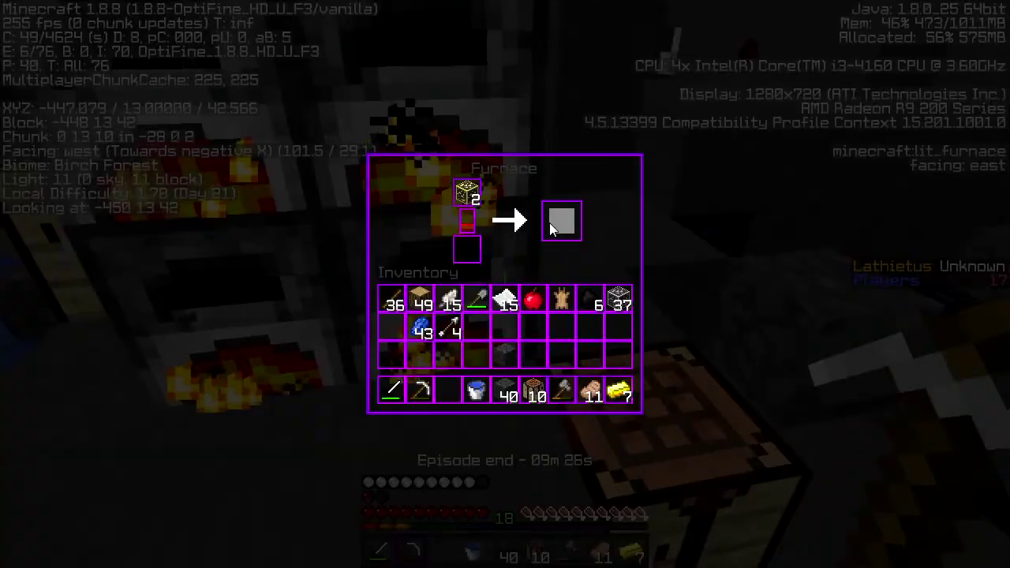
pyautogui.press('Escape')
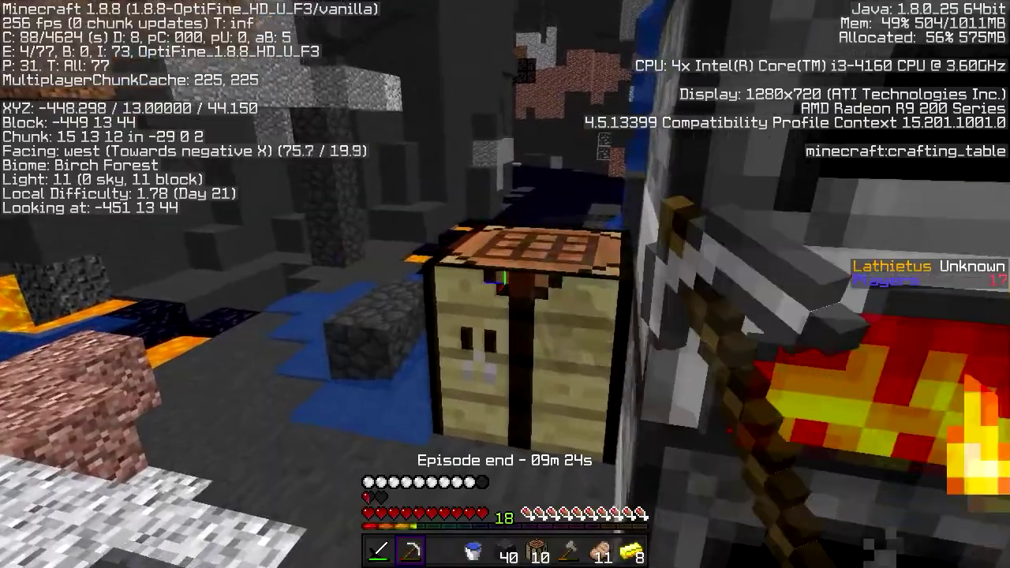
# Use the eight gold ingots at the crafting table for the golden apple
pyautogui.rightClick(505, 284)
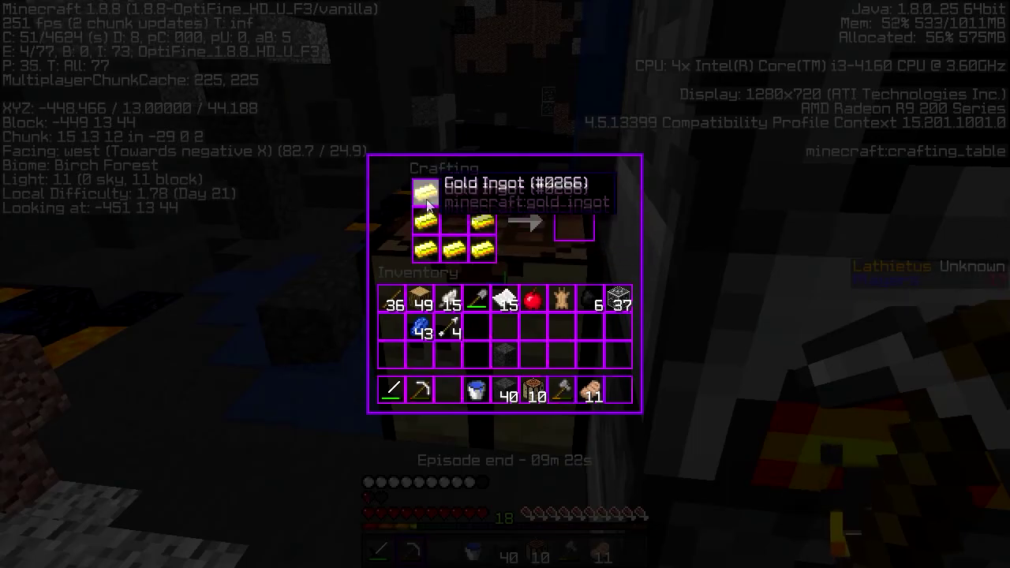
pyautogui.press('Escape')
pyautogui.press('Tab')
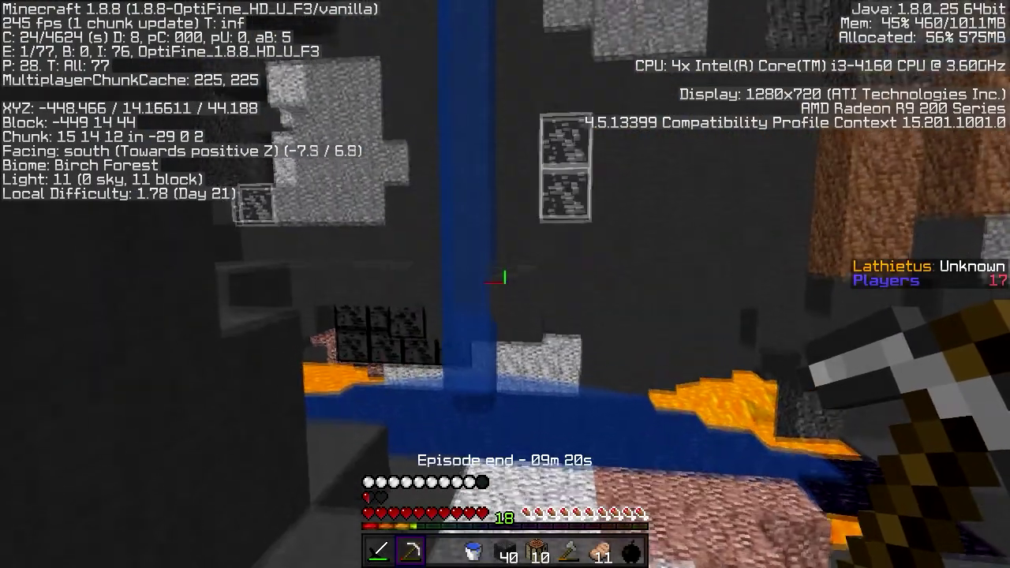
# Walk to the lava pool and jump up onto the stone ledge
pyautogui.press('4')
pyautogui.press('w')
pyautogui.press('space')
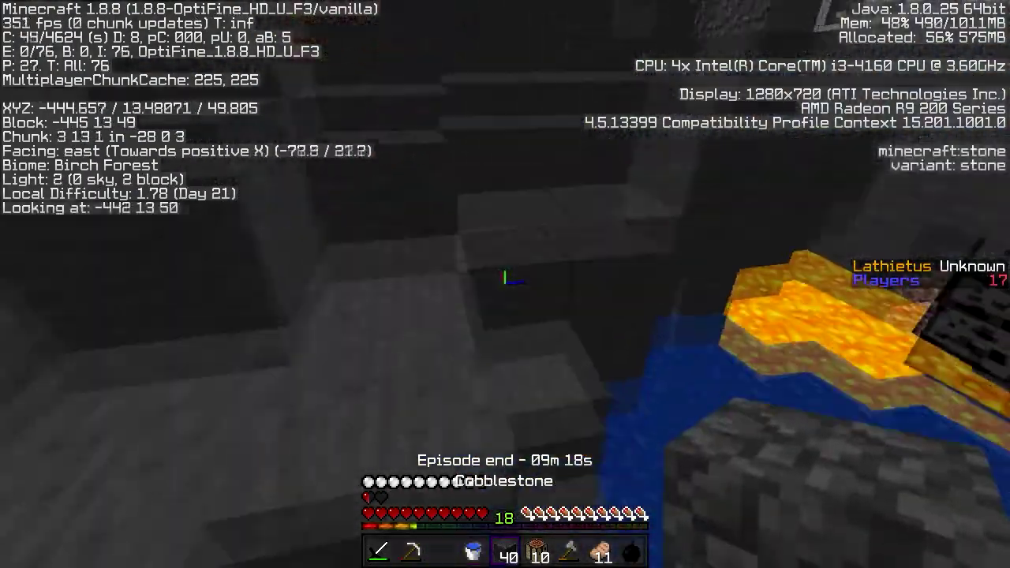
pyautogui.press('space')
pyautogui.press('w')
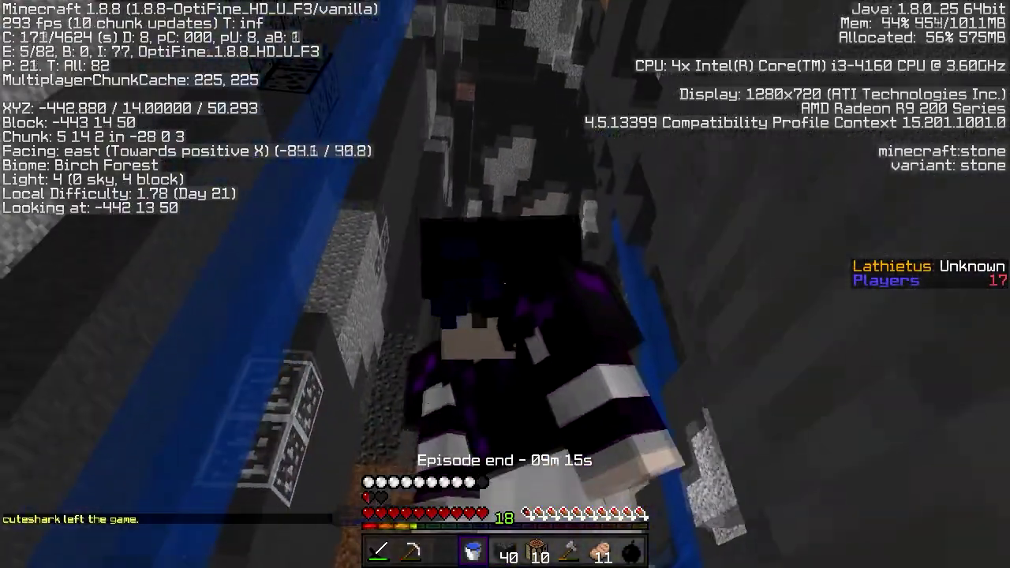
# Mine the stone blocks beside the lava with the iron pickaxe, reaching 47 cobblestone
pyautogui.press('2')
pyautogui.click(505, 284)
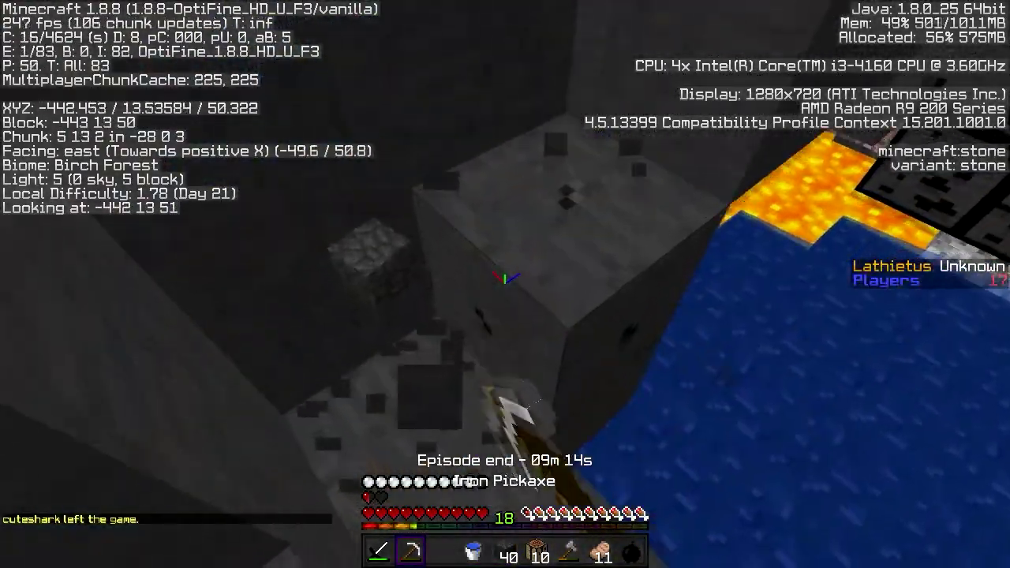
pyautogui.click(506, 284)
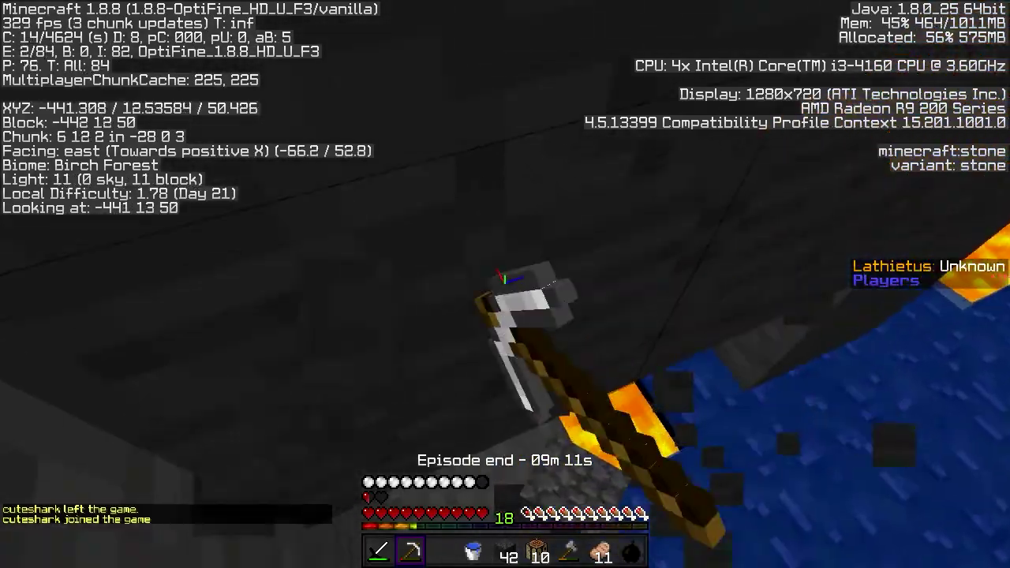
pyautogui.click(505, 278)
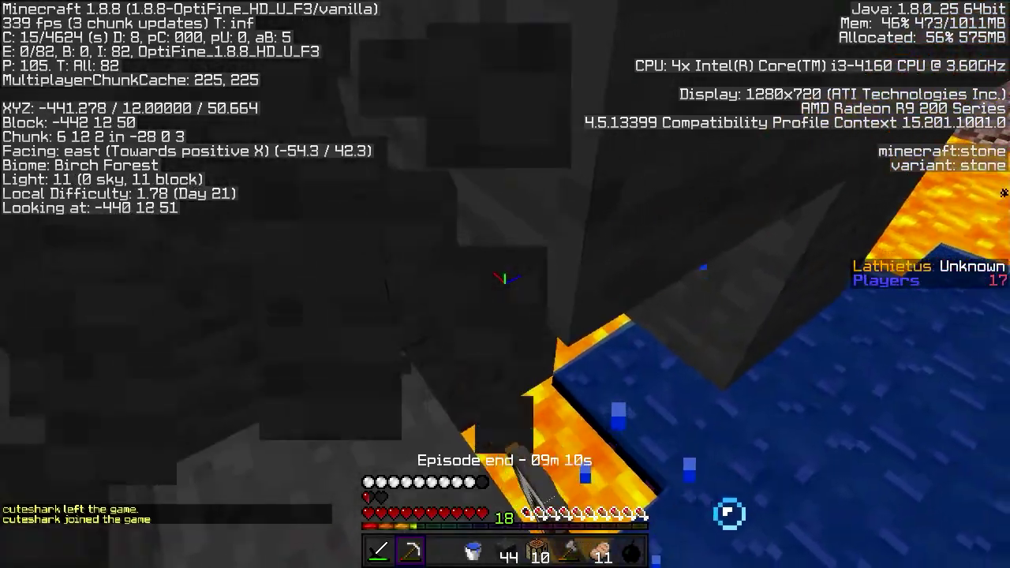
pyautogui.click(505, 277)
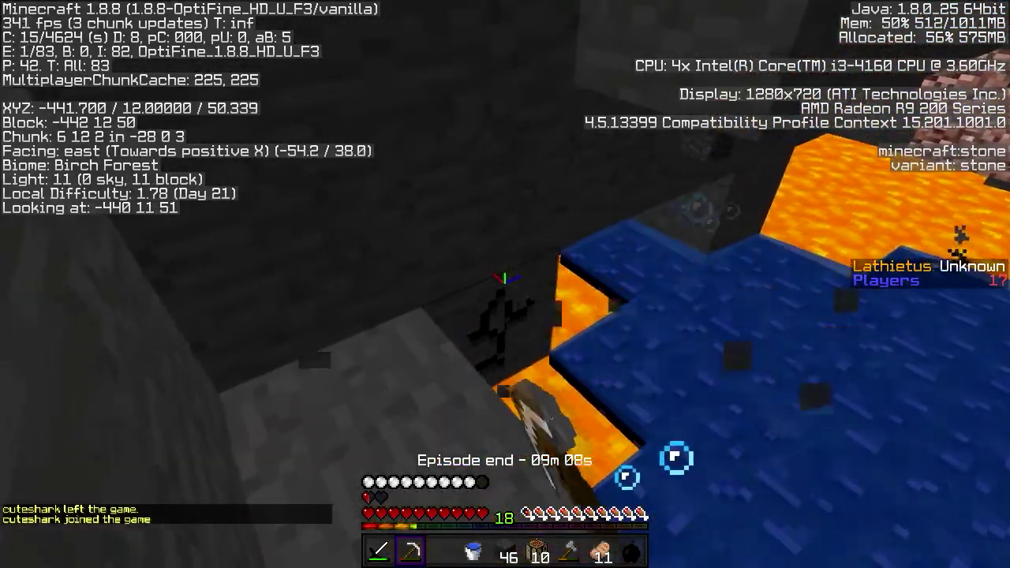
pyautogui.click(505, 278)
pyautogui.press('a')
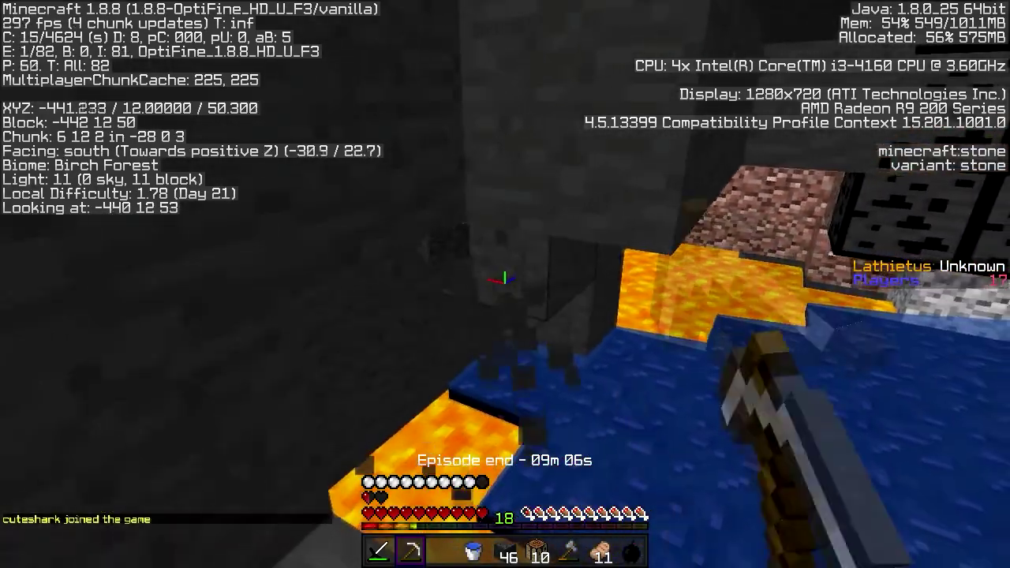
pyautogui.click(505, 277)
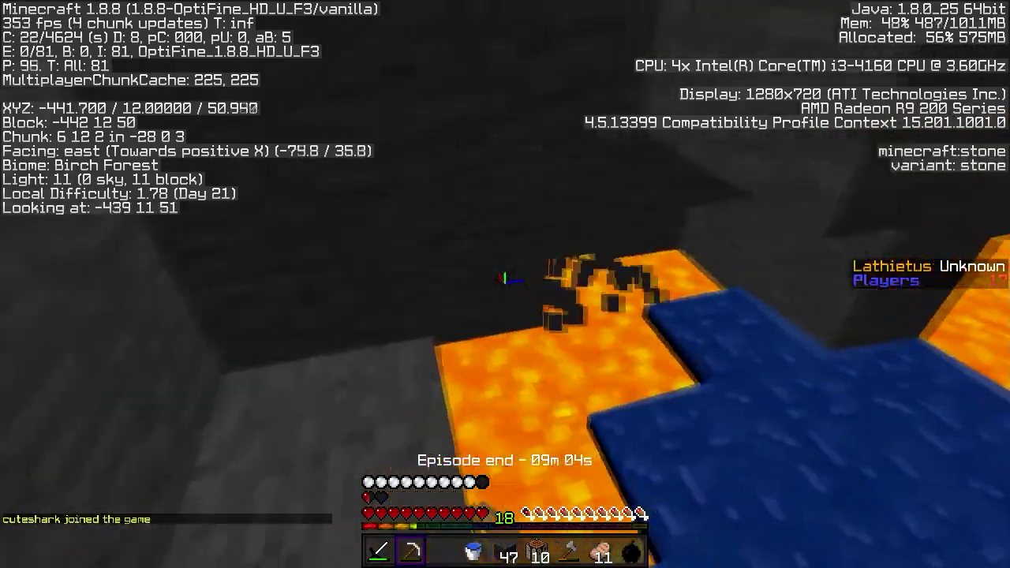
pyautogui.click(505, 277)
# Walk back to the furnaces and open the one holding smelted gold
pyautogui.press('w')
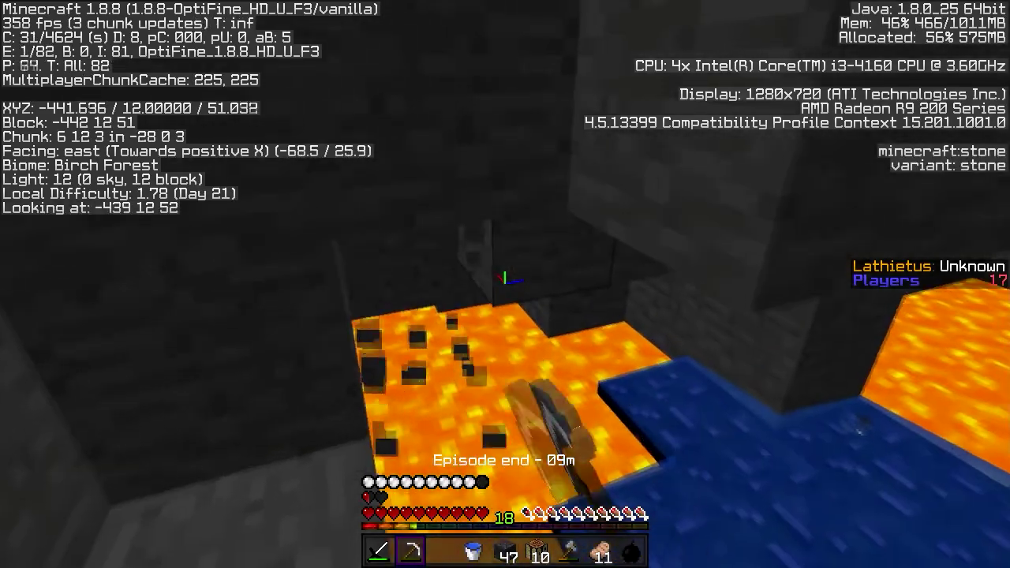
pyautogui.press('a')
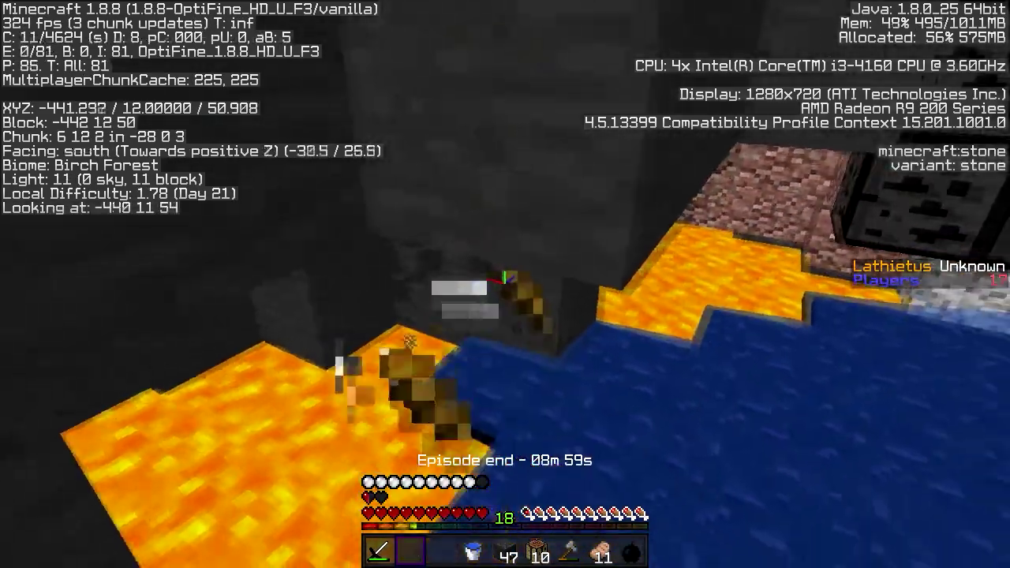
pyautogui.click(505, 277)
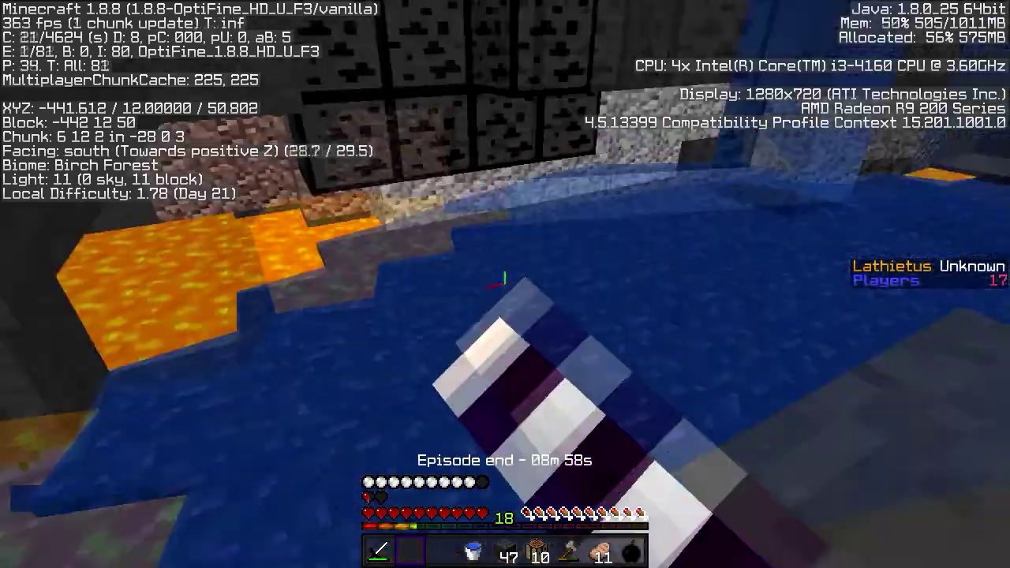
pyautogui.press('space')
pyautogui.press('w')
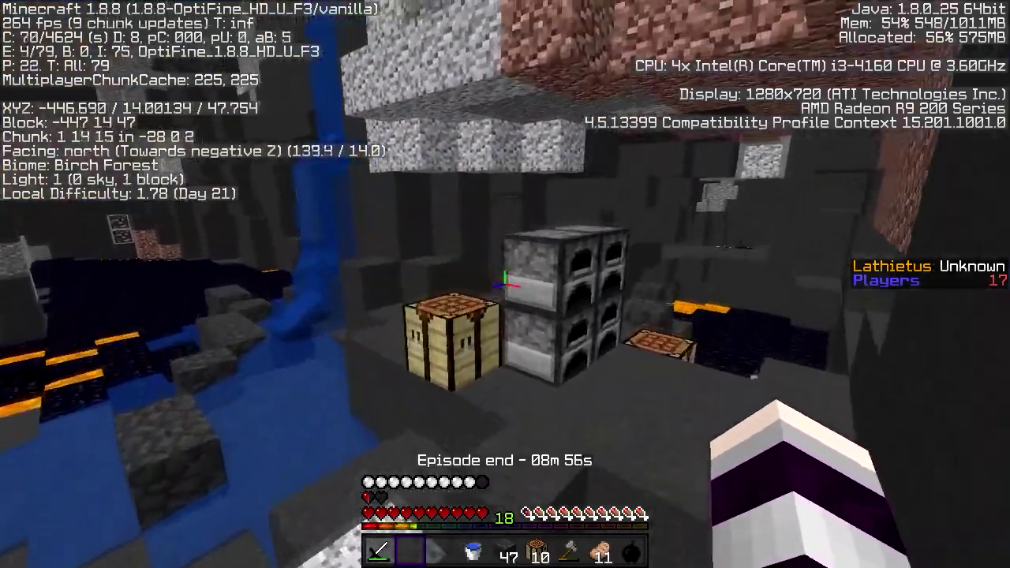
pyautogui.rightClick(505, 278)
# Take the gold ingots from the furnace, carrying four, and sort the inventory
pyautogui.press('e')
pyautogui.rightClick(505, 278)
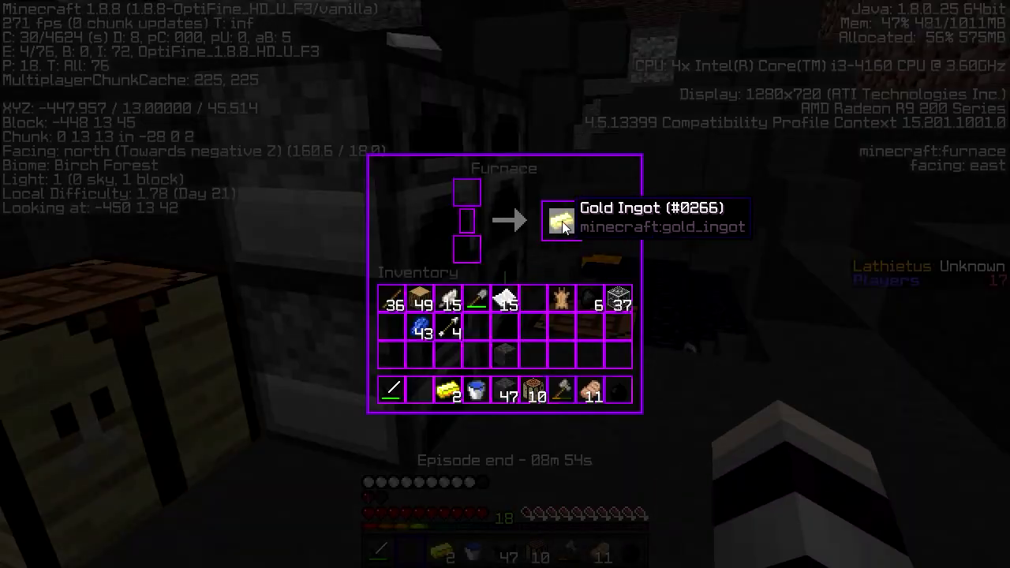
pyautogui.keyDown('shift'); pyautogui.click(562, 221); pyautogui.keyUp('shift')
pyautogui.press('e')
pyautogui.press('e')
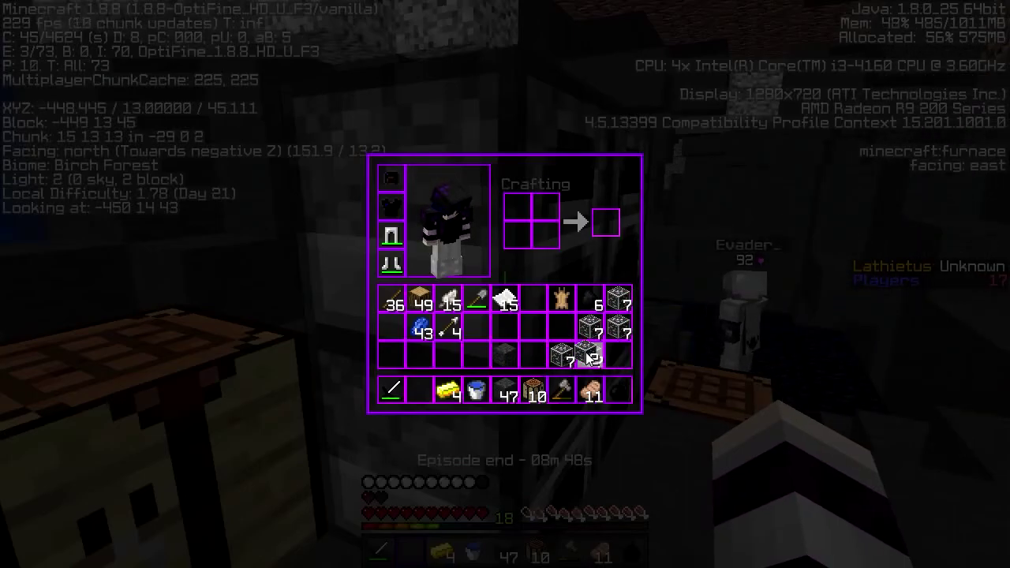
pyautogui.press('e')
# Remove the leftover coal fuel from the furnaces
pyautogui.rightClick(505, 284)
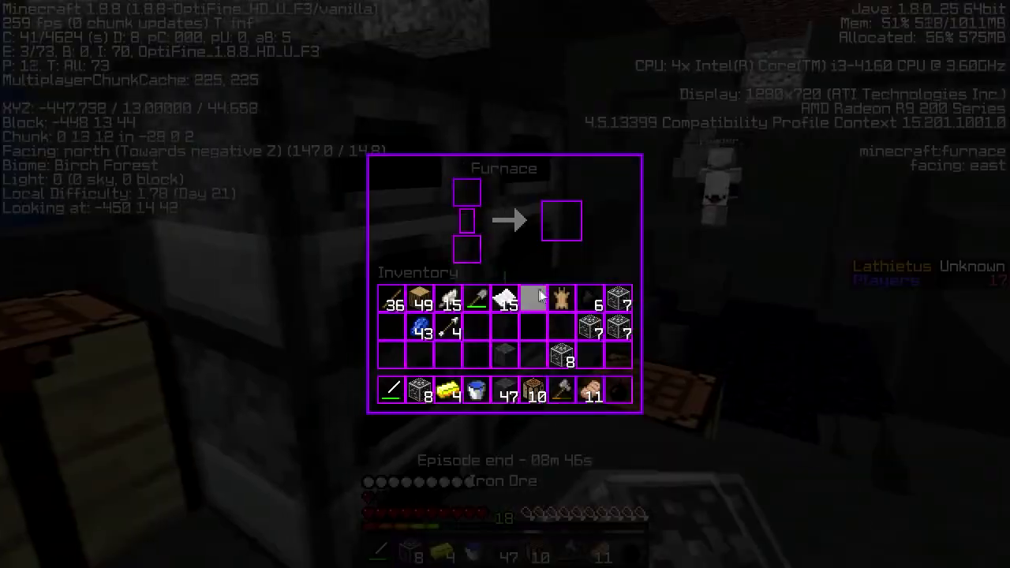
pyautogui.keyDown('shift'); pyautogui.click(476, 250); pyautogui.keyUp('shift')
pyautogui.press('e')
pyautogui.rightClick(505, 284)
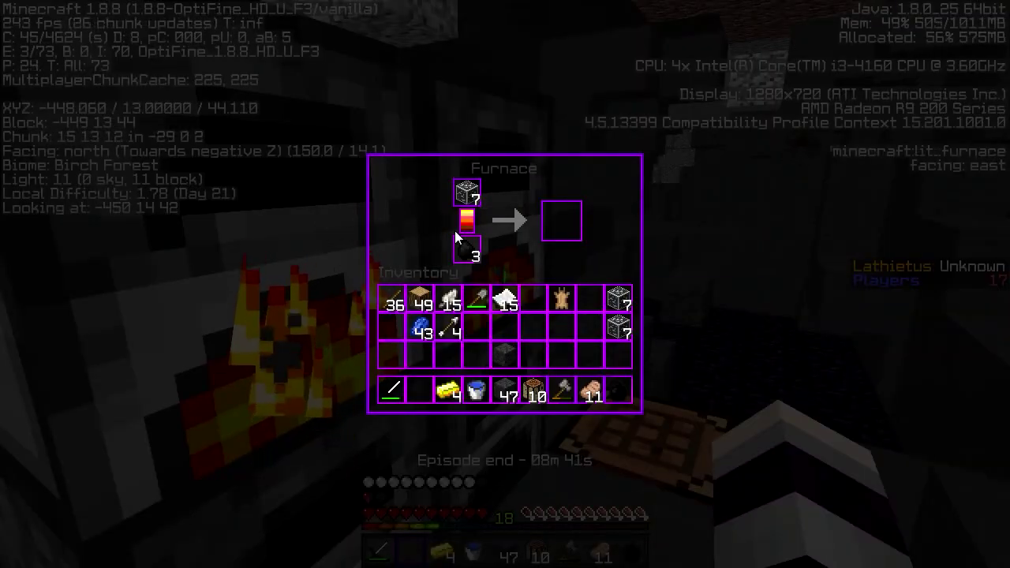
pyautogui.keyDown('shift'); pyautogui.click(457, 242); pyautogui.keyUp('shift')
pyautogui.press('e')
pyautogui.rightClick(505, 284)
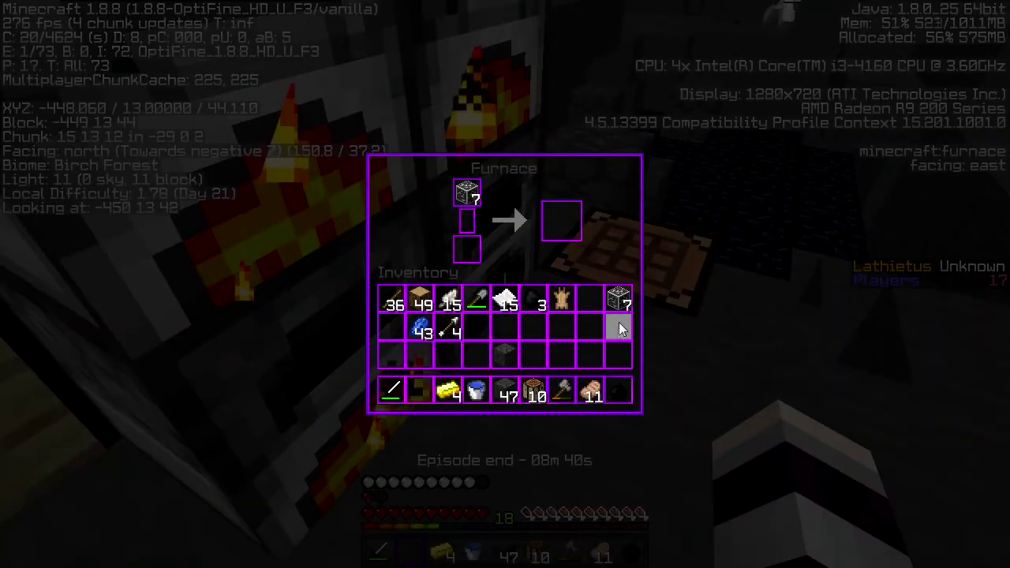
pyautogui.press('e')
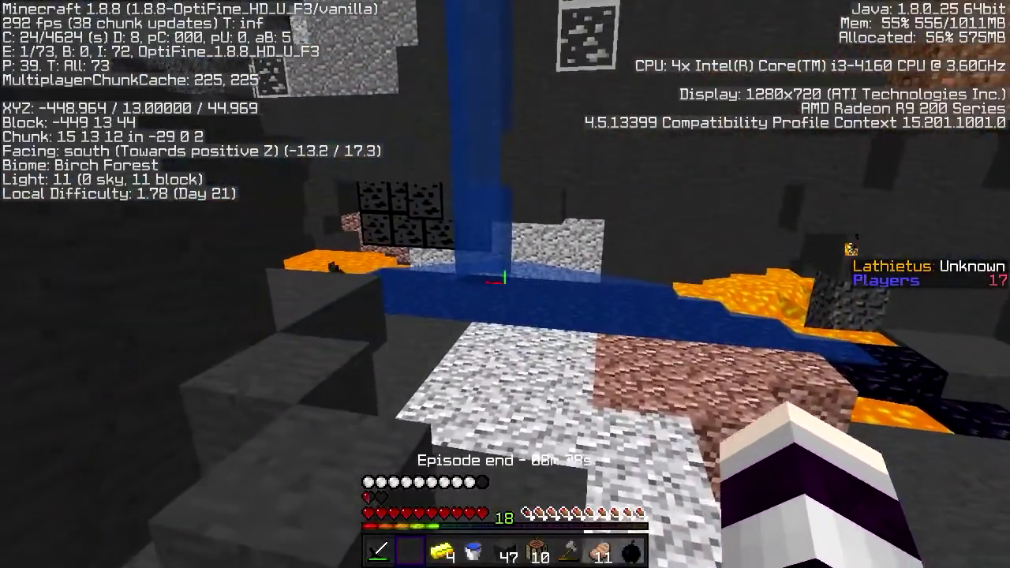
# Check the inventory, then jump out of the low cave spot toward the lit furnaces
pyautogui.press('e')
pyautogui.press('e')
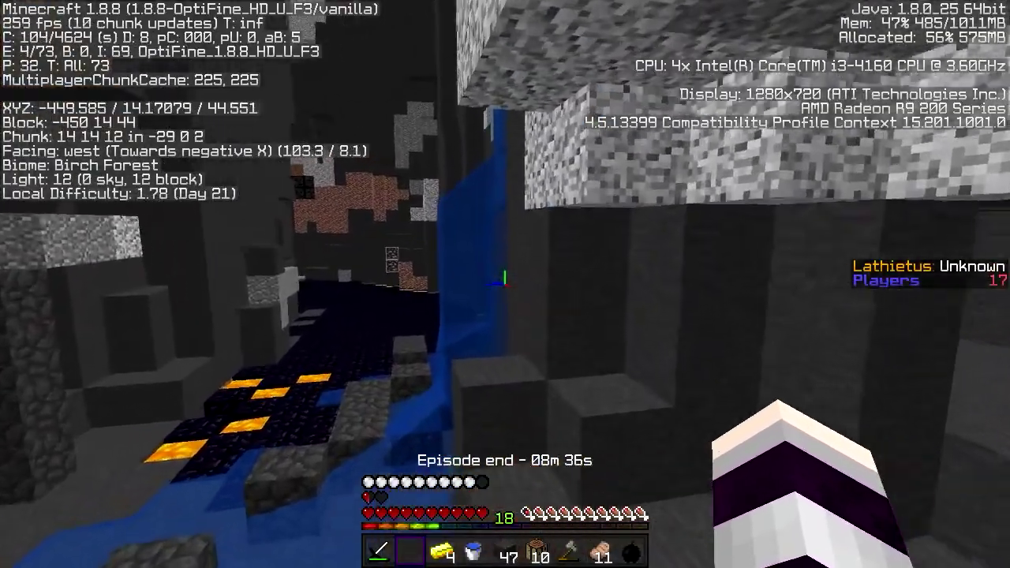
pyautogui.press('Tab')
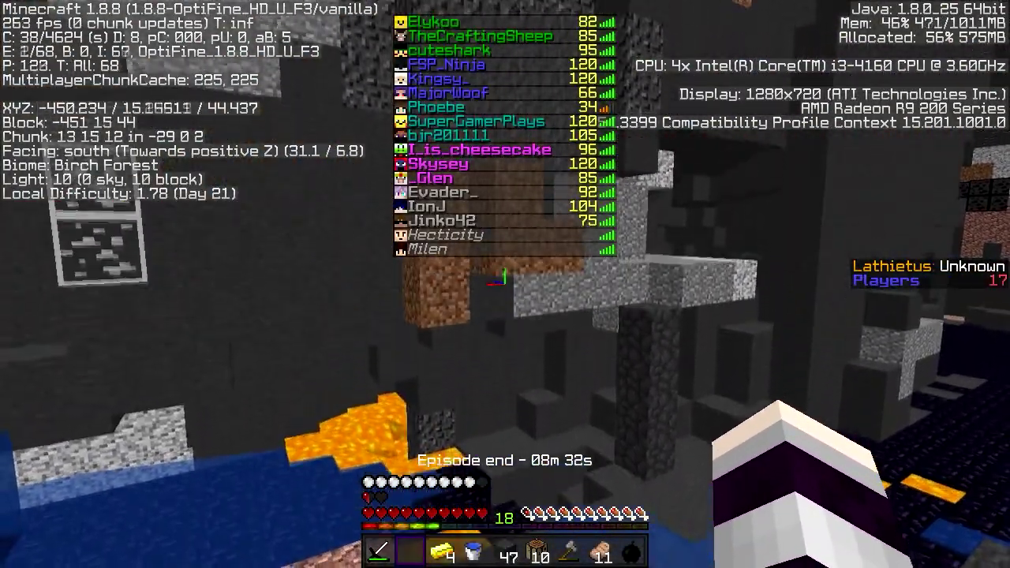
pyautogui.press('space')
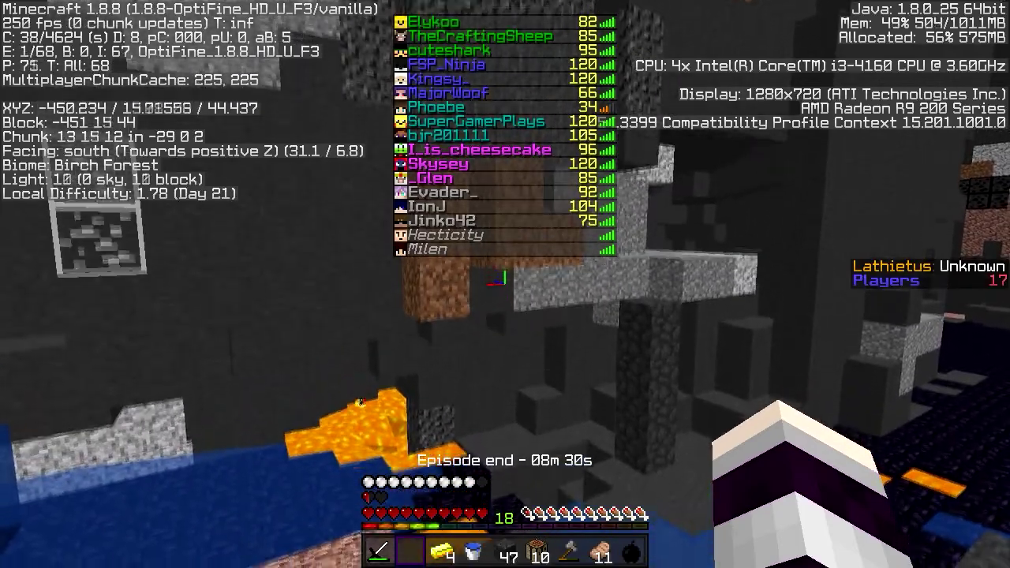
pyautogui.press('space')
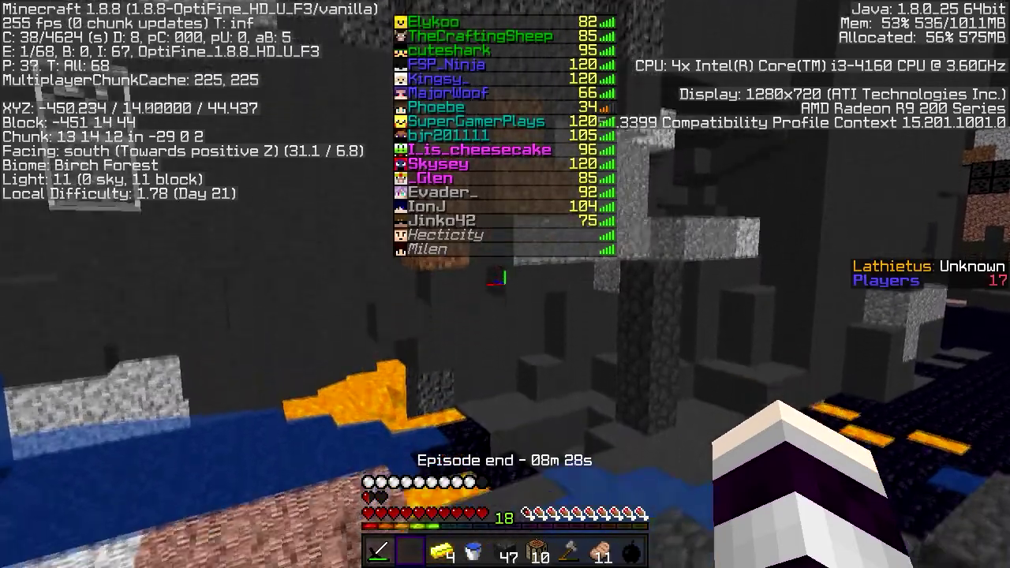
pyautogui.press('d')
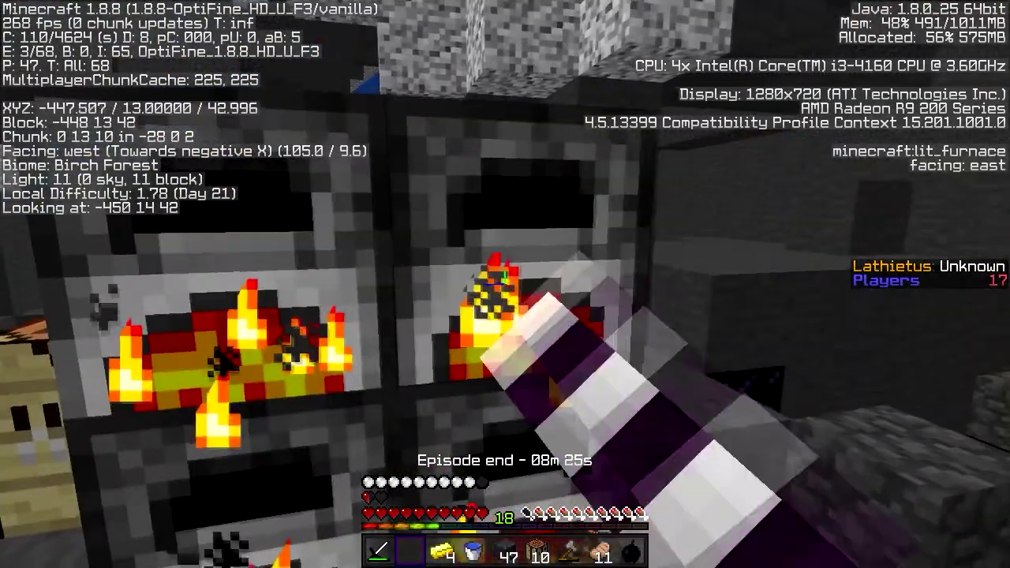
# Collect the smelted iron ingots from the iron-ore furnace
pyautogui.rightClick(506, 284)
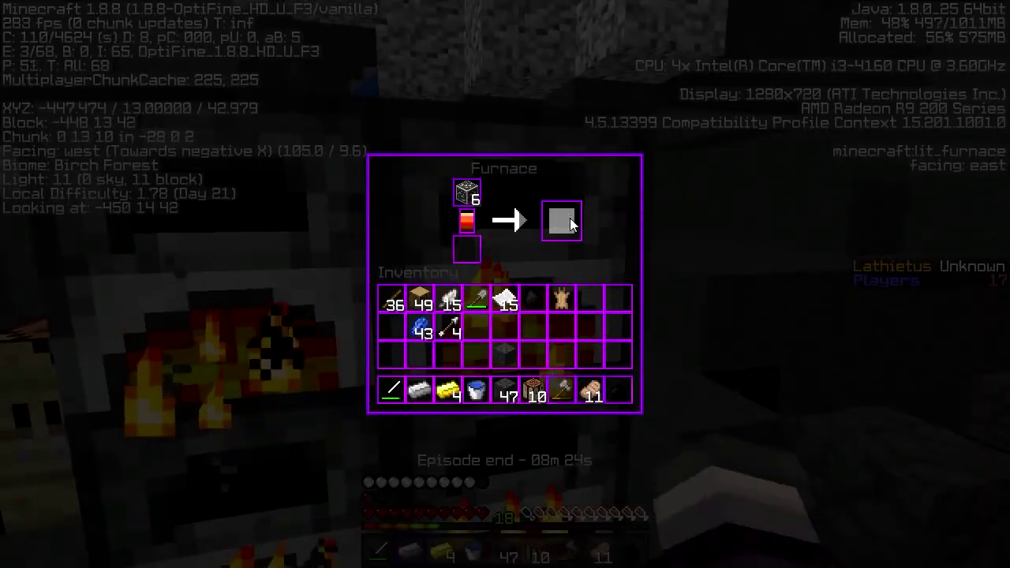
pyautogui.keyDown('shift'); pyautogui.click(562, 221); pyautogui.keyUp('shift')
pyautogui.press('e')
pyautogui.rightClick(505, 284)
pyautogui.keyDown('shift'); pyautogui.click(576, 225); pyautogui.keyUp('shift')
pyautogui.press('e')
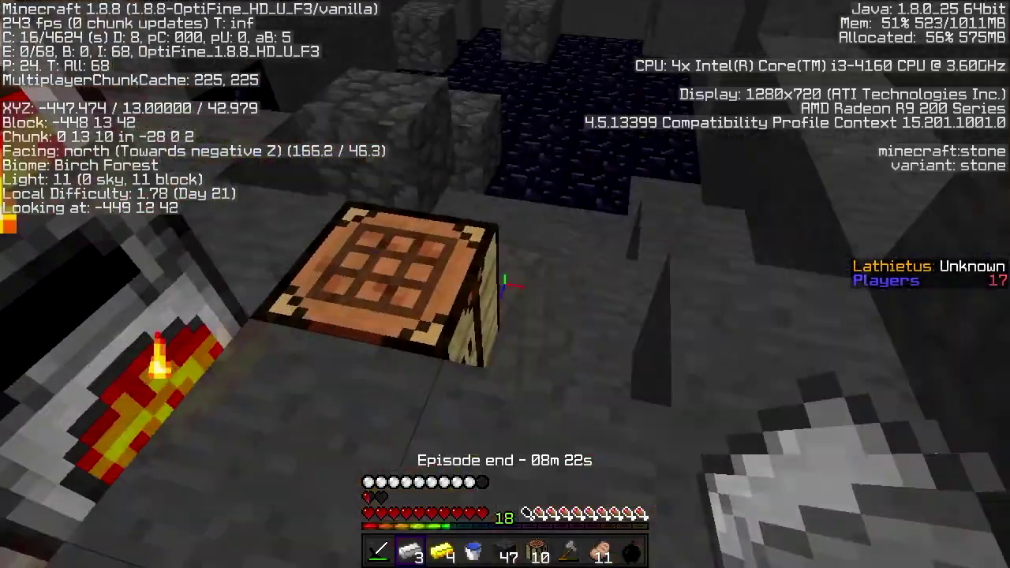
# Craft an iron pickaxe and move the gold ingots out of the hotbar
pyautogui.rightClick(505, 284)
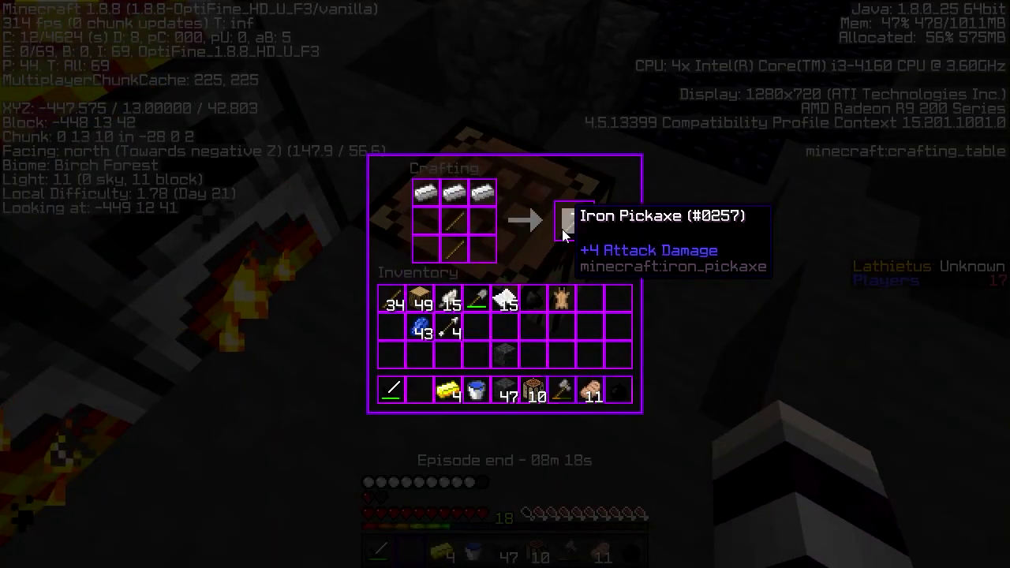
pyautogui.keyDown('shift'); pyautogui.click(562, 229); pyautogui.keyUp('shift')
pyautogui.press('e')
pyautogui.press('e')
pyautogui.keyDown('shift'); pyautogui.click(455, 382); pyautogui.keyUp('shift')
pyautogui.press('e')
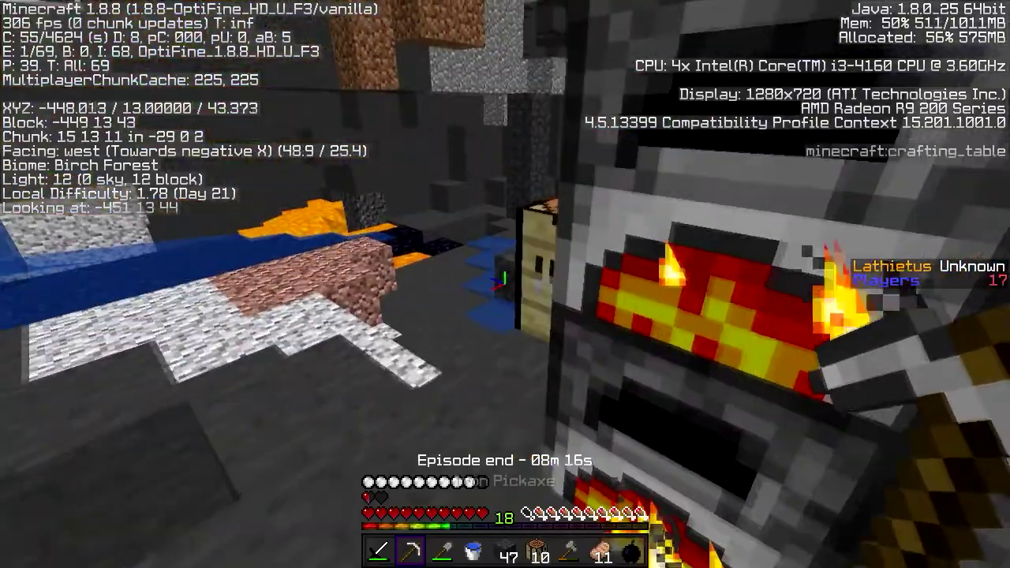
pyautogui.press('5')
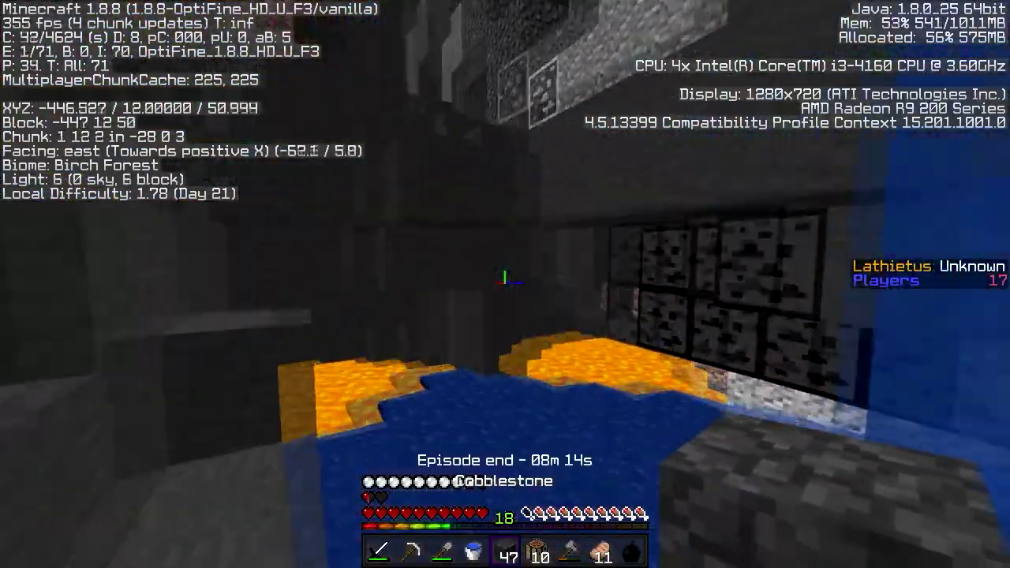
pyautogui.press('4')
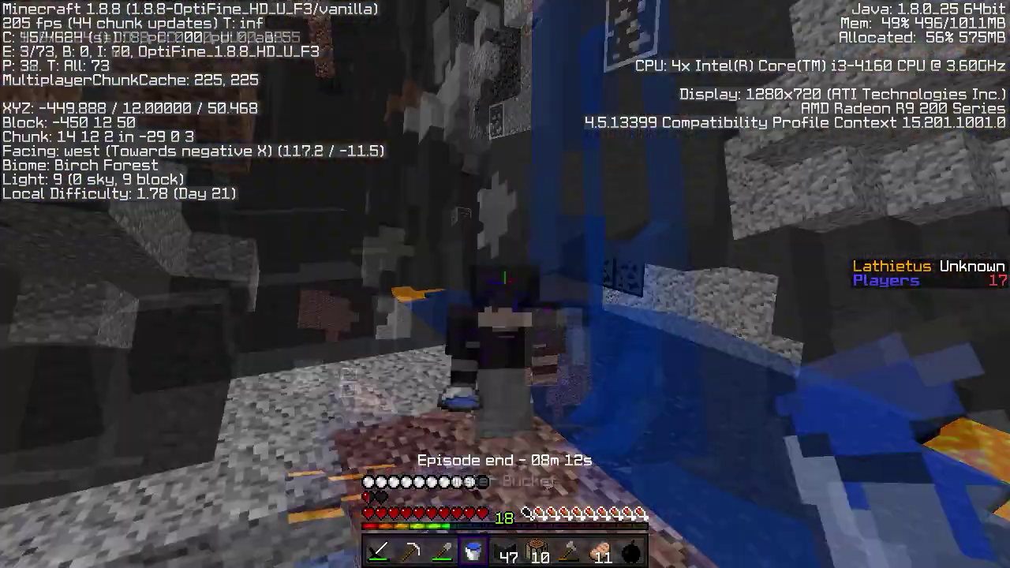
pyautogui.press('2')
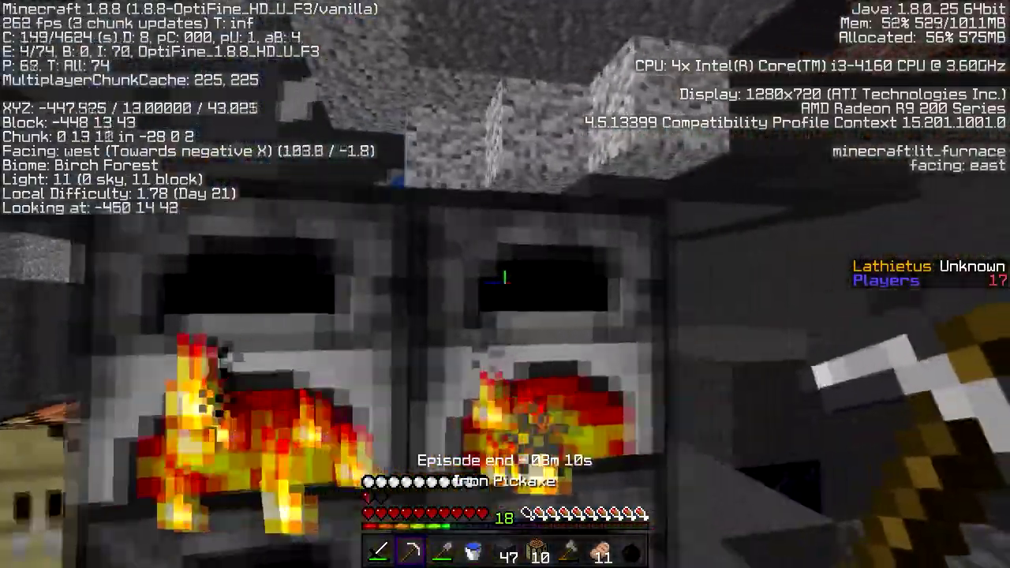
# Check the furnaces and collect more smelted iron, reaching nine ingots
pyautogui.rightClick(506, 285)
pyautogui.press('e')
pyautogui.rightClick(505, 284)
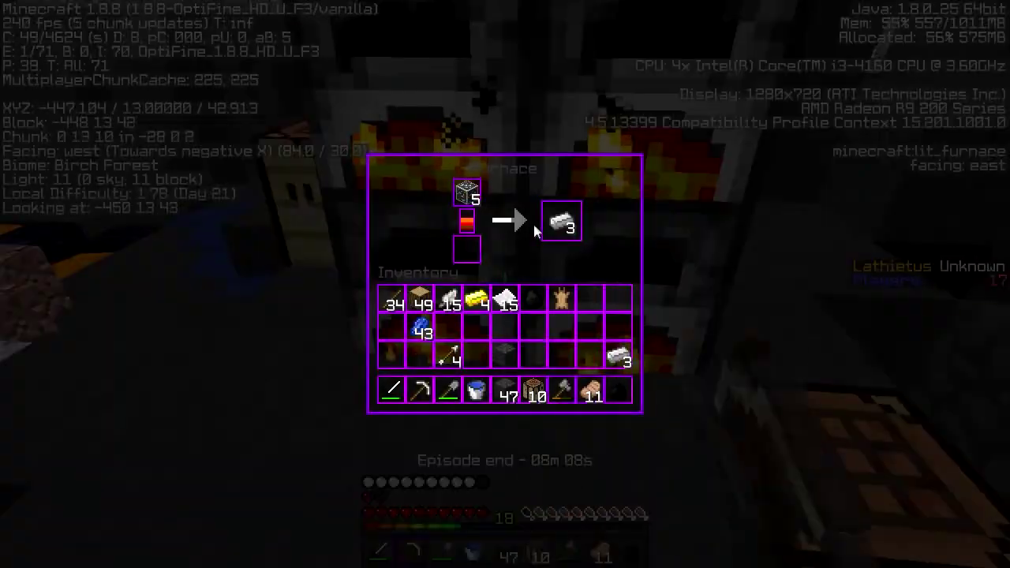
pyautogui.press('e')
pyautogui.rightClick(506, 284)
pyautogui.keyDown('shift'); pyautogui.click(558, 224); pyautogui.keyUp('shift')
pyautogui.press('e')
pyautogui.rightClick(505, 284)
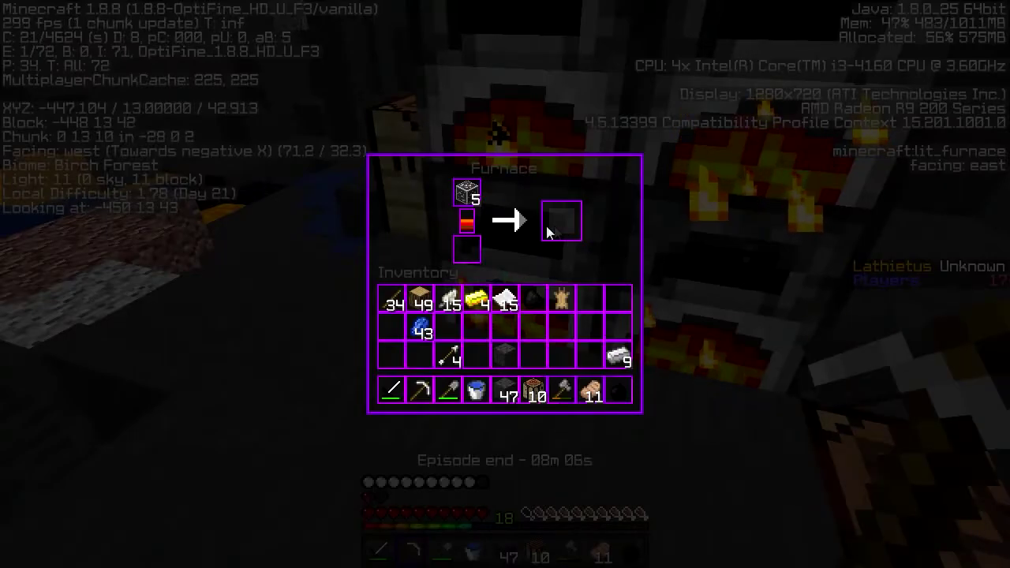
pyautogui.press('e')
pyautogui.scroll(-1, 505, 284)
pyautogui.scroll(-1, 505, 284)
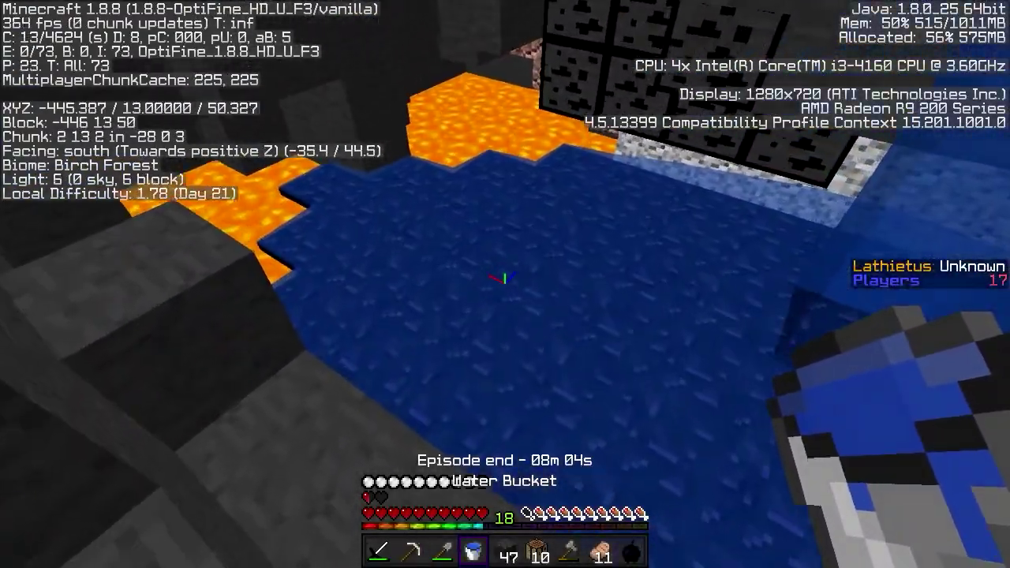
# Climb east through the tunnel above the lava-and-water cave, then drop back west
pyautogui.press('w')
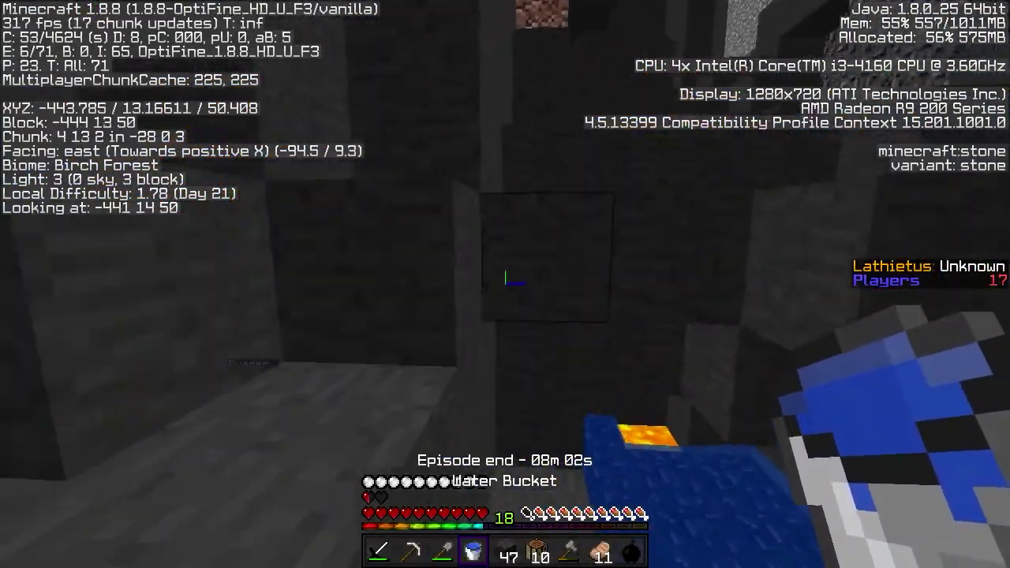
pyautogui.press('w')
pyautogui.press('space')
pyautogui.press('w')
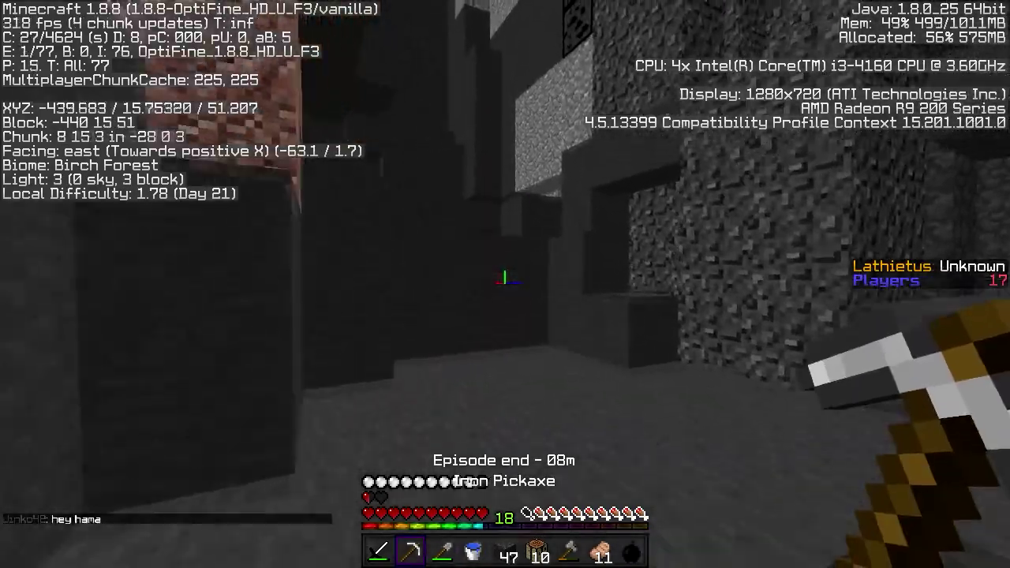
pyautogui.press('space')
pyautogui.scroll(-1, 505, 284)
pyautogui.press('w')
pyautogui.scroll(1, 505, 284)
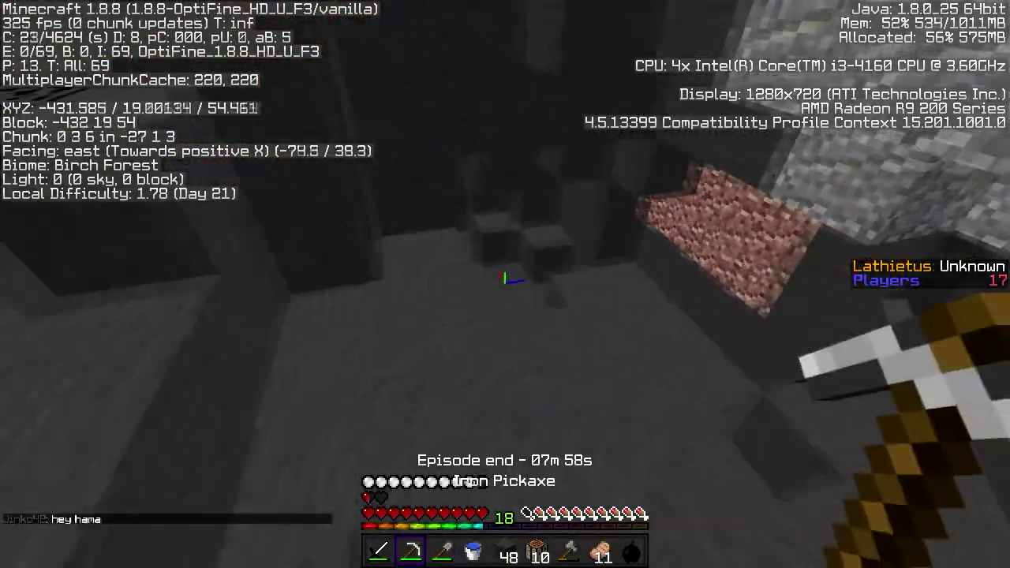
pyautogui.scroll(-1, 505, 284)
pyautogui.scroll(-2, 505, 284)
pyautogui.scroll(1, 505, 284)
pyautogui.press('w')
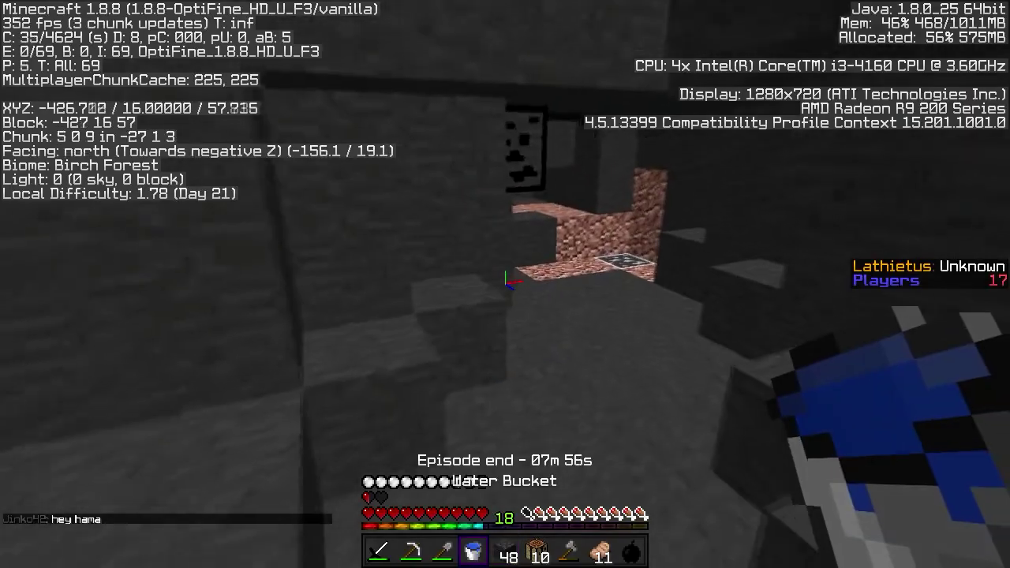
pyautogui.press('space')
pyautogui.press('w')
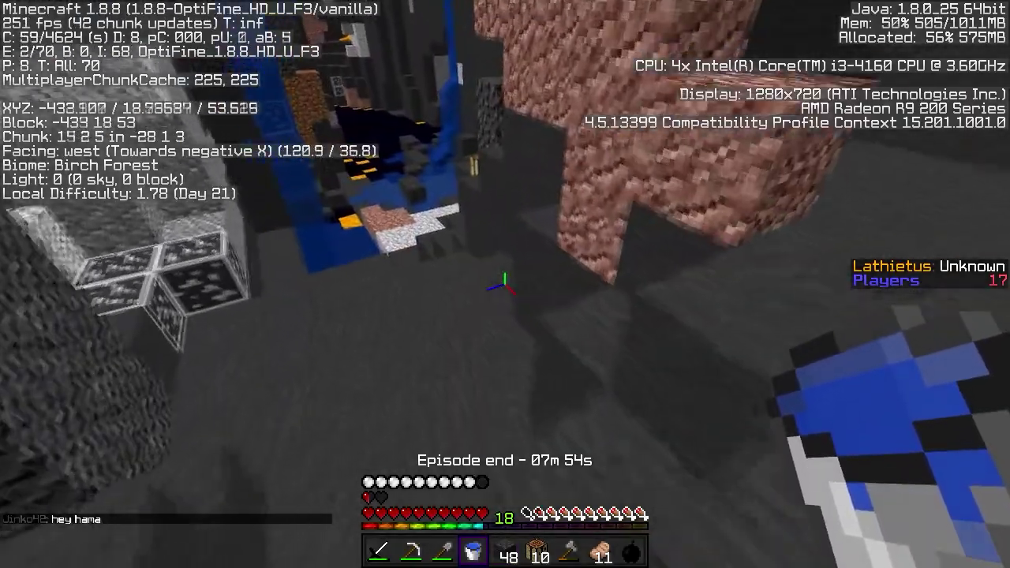
pyautogui.scroll(2, 505, 284)
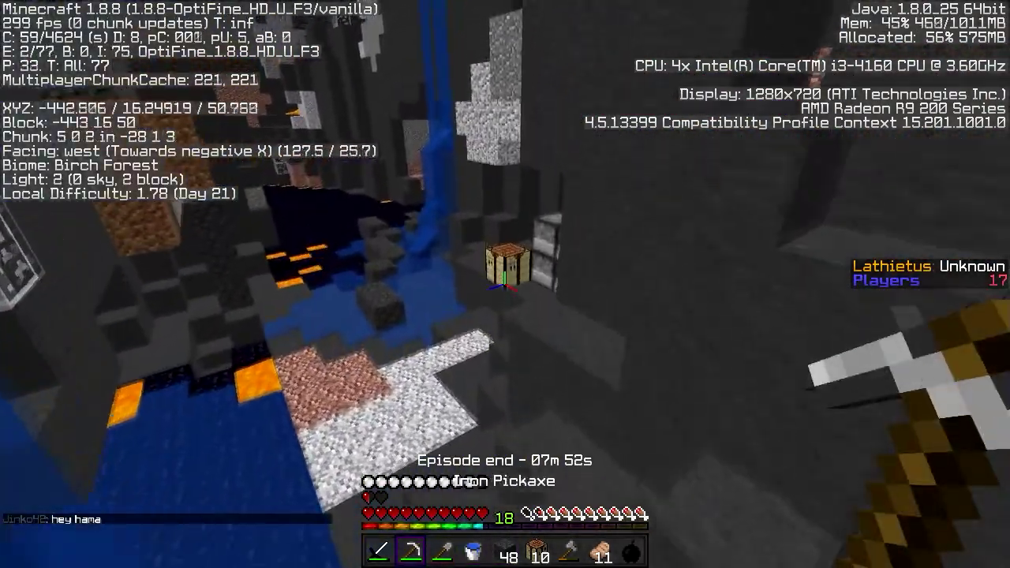
# Check the smelting progress of the lit furnaces
pyautogui.press('w')
pyautogui.rightClick(505, 285)
pyautogui.press('e')
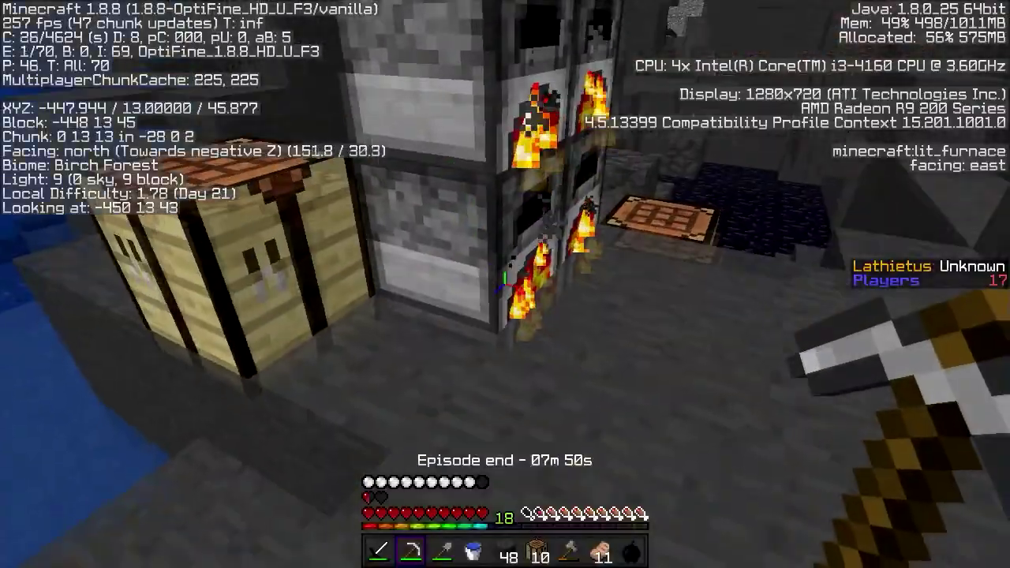
pyautogui.rightClick(505, 284)
pyautogui.press('e')
pyautogui.press('w')
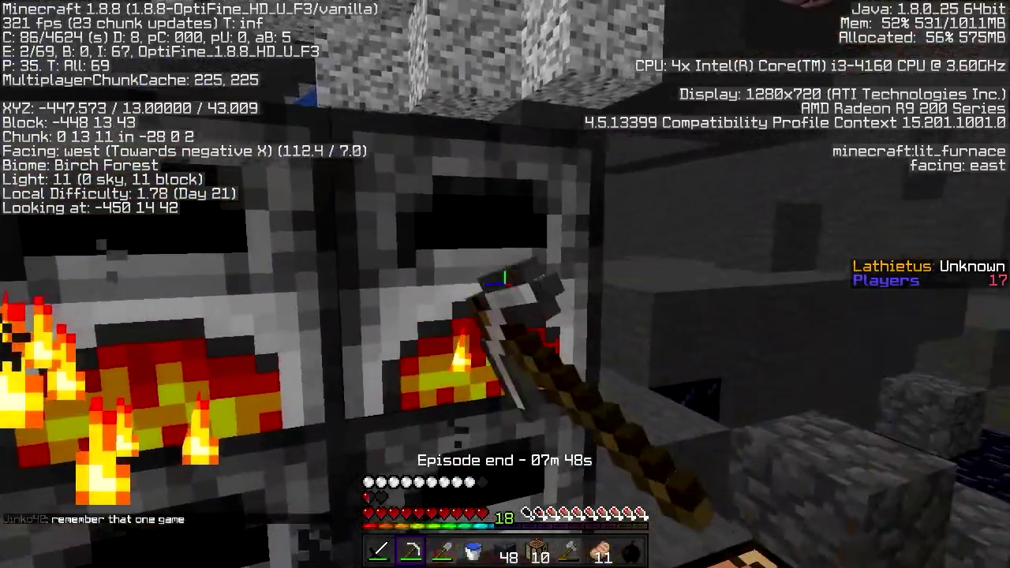
pyautogui.rightClick(506, 284)
pyautogui.press('e')
# Walk north past the obsidian pool, pillar up with a cobblestone, and return south
pyautogui.press('w')
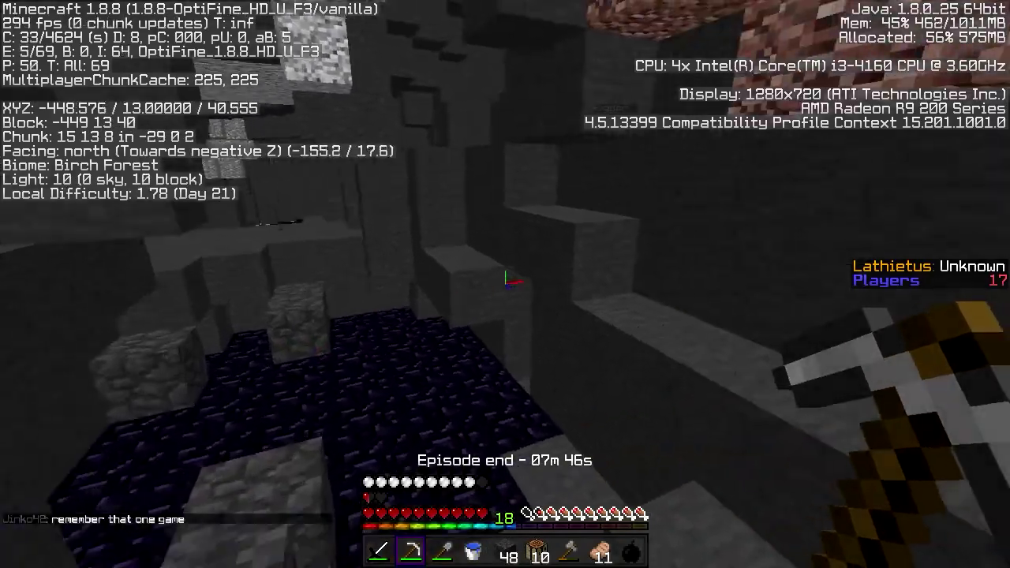
pyautogui.press('w')
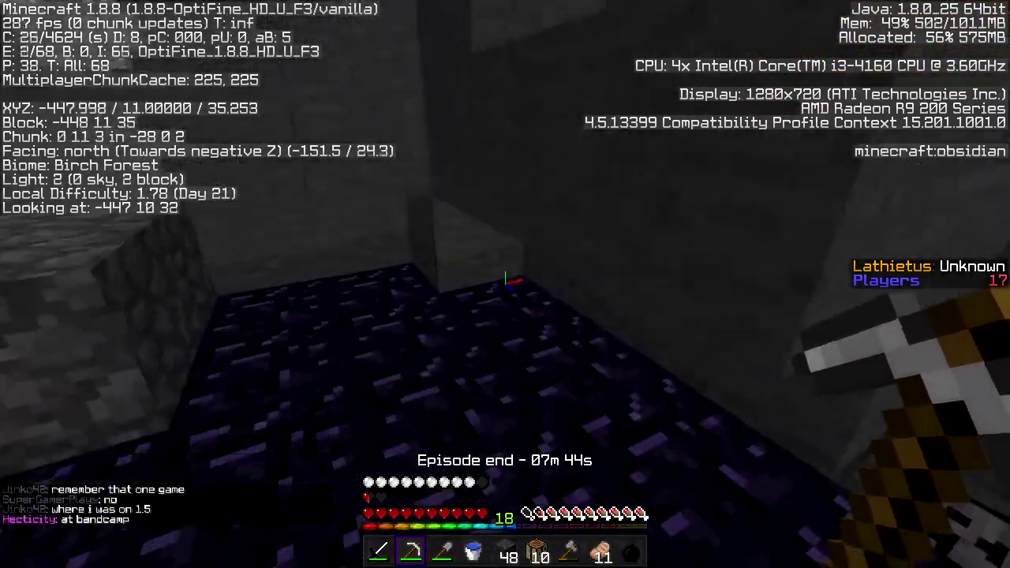
pyautogui.press('5')
pyautogui.press('space')
pyautogui.rightClick(512, 280)
pyautogui.press('2')
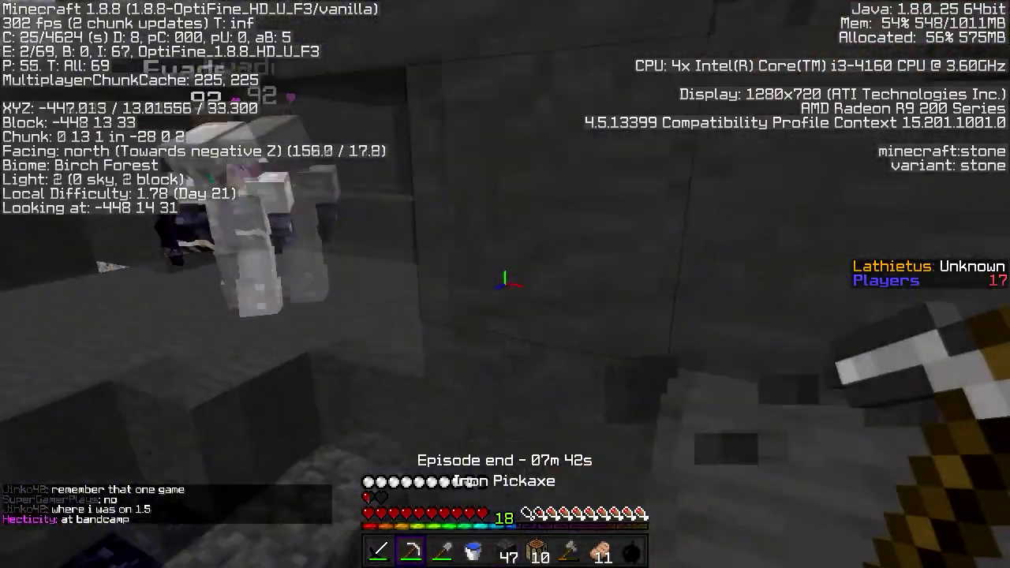
pyautogui.press('w')
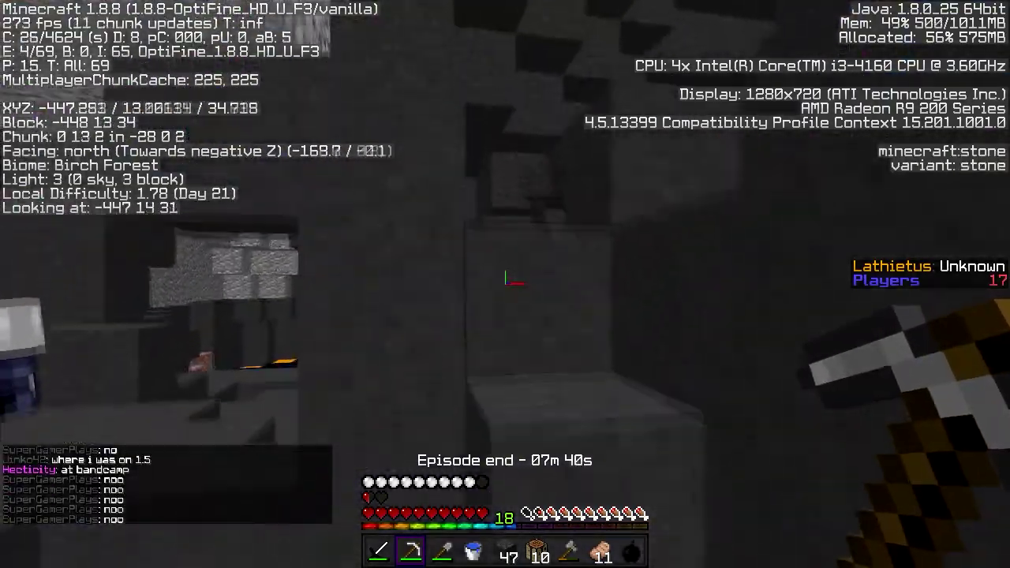
pyautogui.press('w')
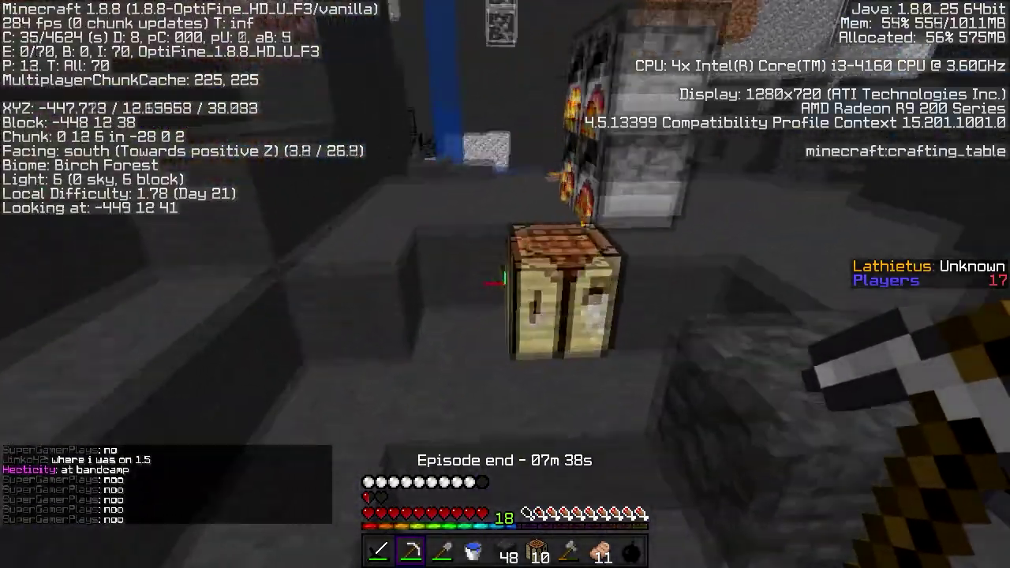
# Check the furnaces and collect smelted iron ingots from one
pyautogui.rightClick(505, 284)
pyautogui.press('e')
pyautogui.rightClick(505, 284)
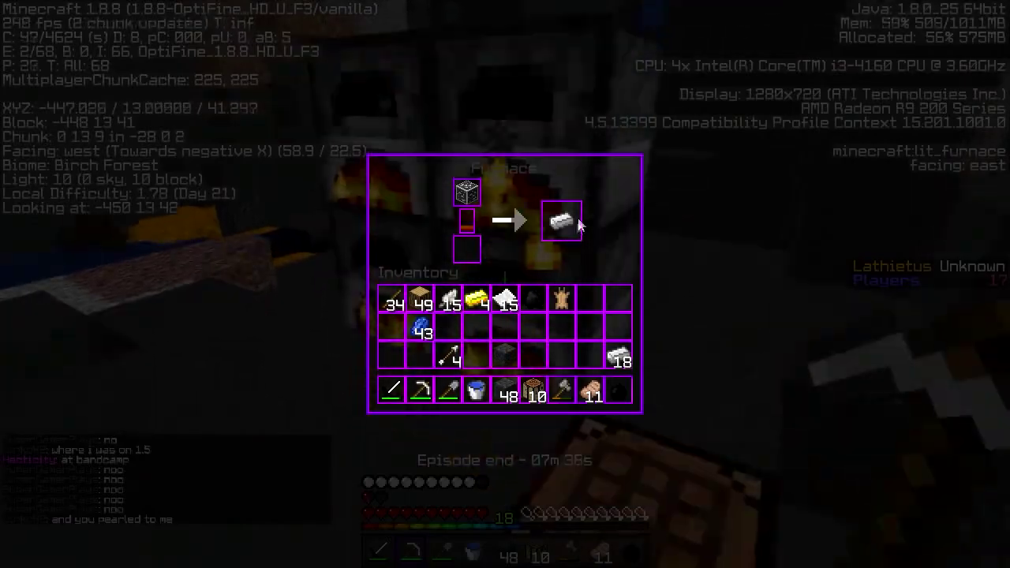
pyautogui.press('e')
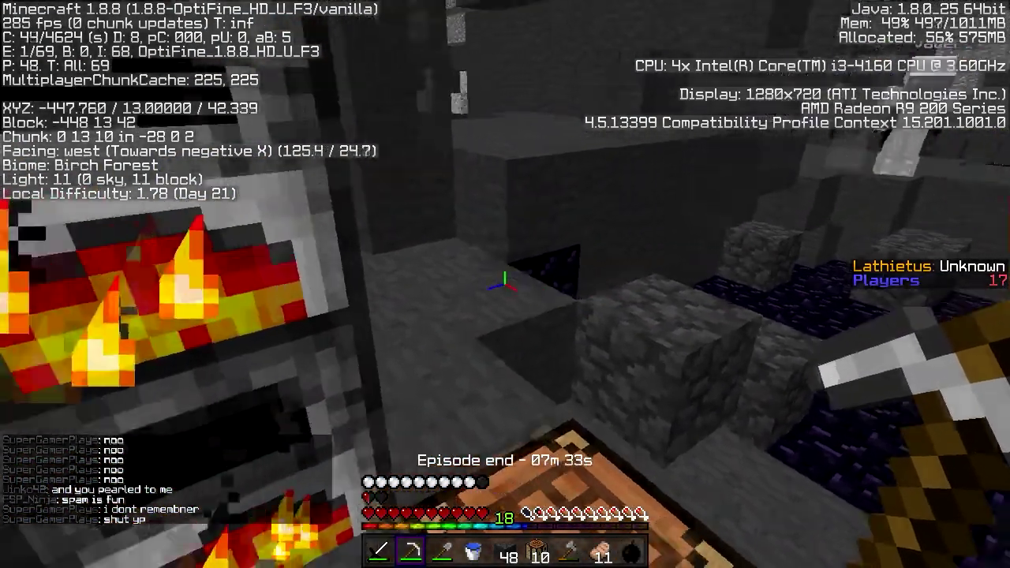
pyautogui.rightClick(505, 284)
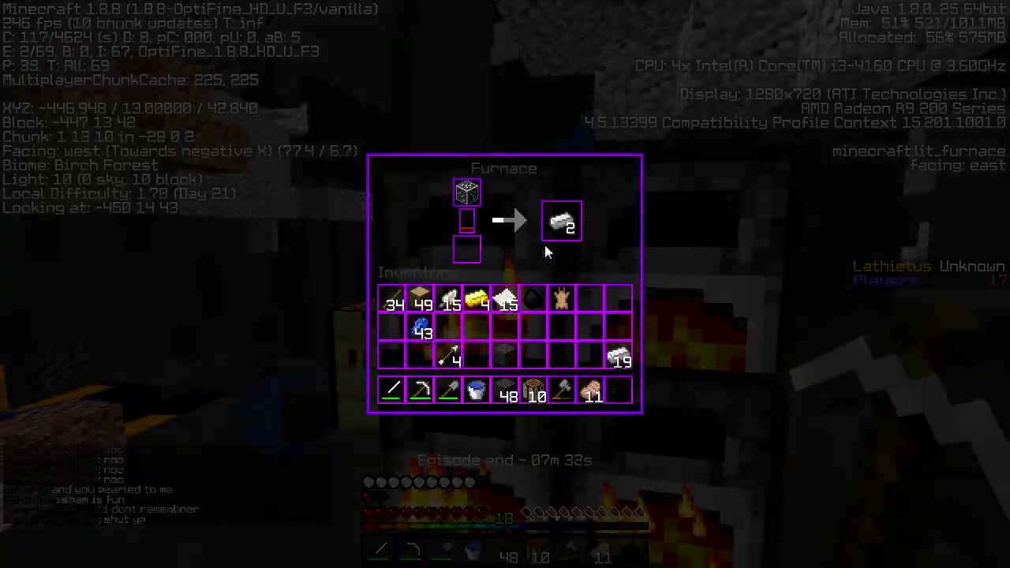
pyautogui.press('e')
pyautogui.rightClick(505, 284)
pyautogui.keyDown('shift'); pyautogui.click(561, 221); pyautogui.keyUp('shift')
pyautogui.press('e')
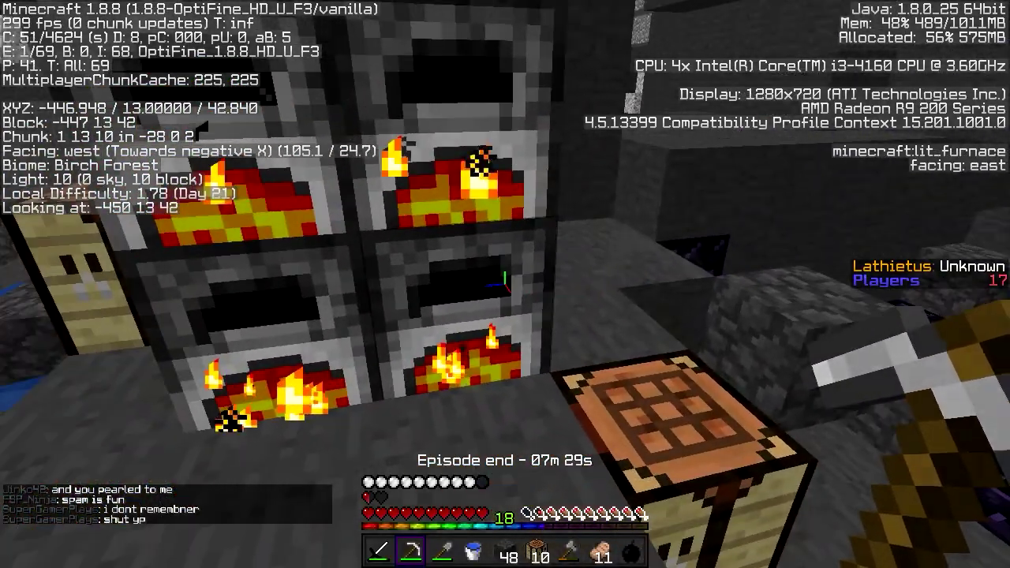
# Take more smelted iron from the furnaces, building the stack toward 29
pyautogui.rightClick(505, 284)
pyautogui.keyDown('shift'); pyautogui.click(553, 229); pyautogui.keyUp('shift')
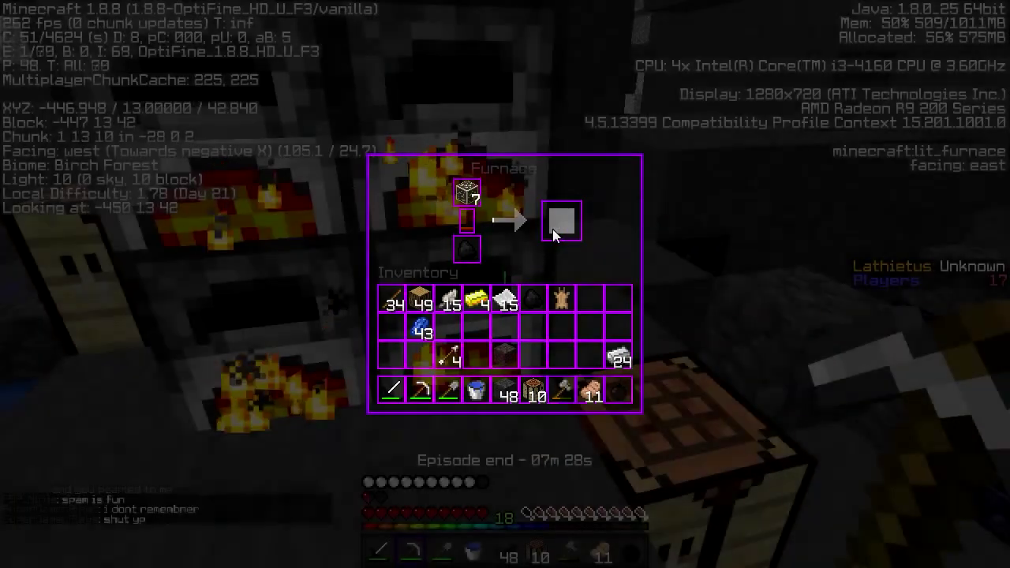
pyautogui.press('e')
pyautogui.press('e')
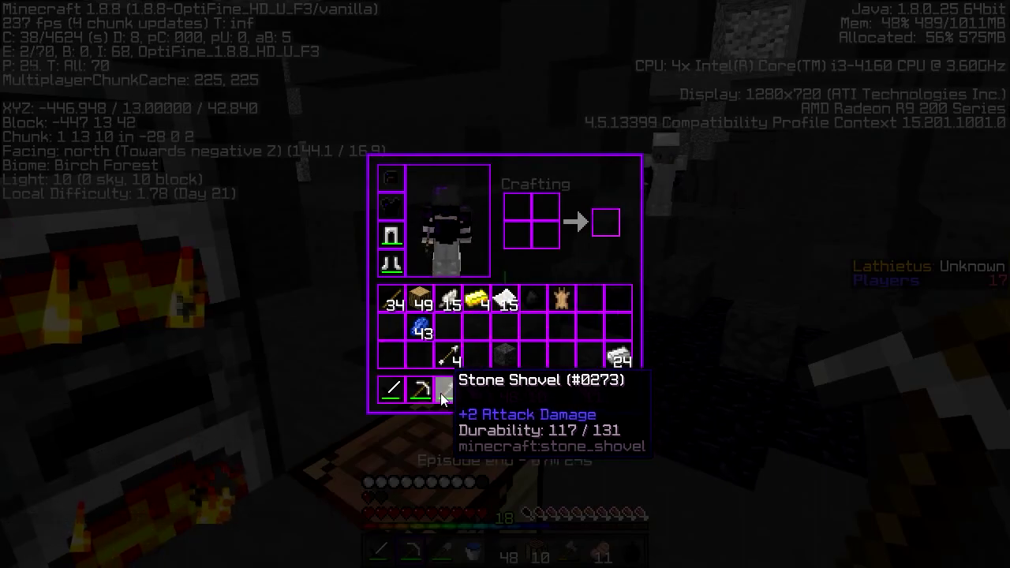
pyautogui.press('e')
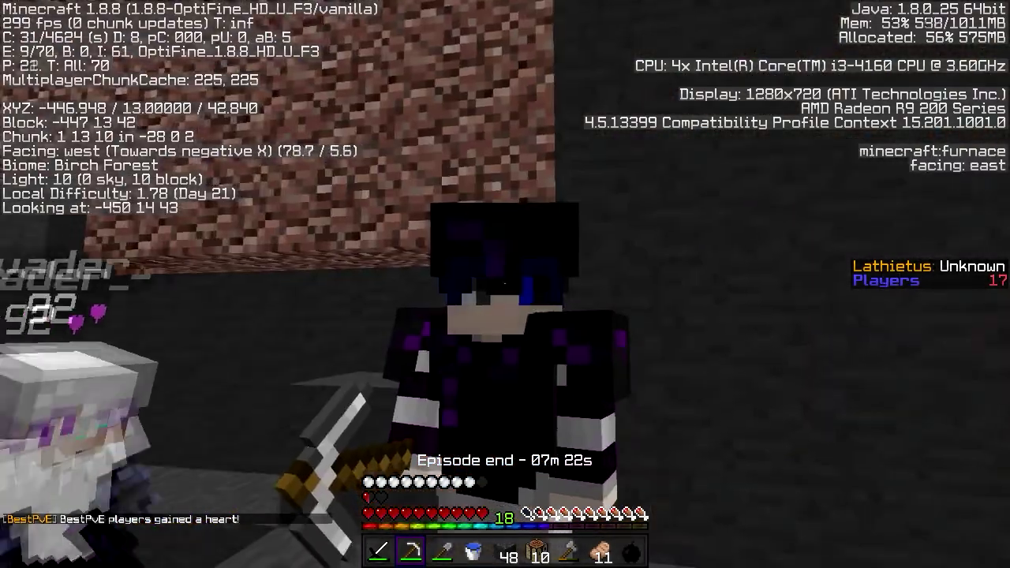
pyautogui.rightClick(505, 284)
pyautogui.press('e')
pyautogui.rightClick(505, 284)
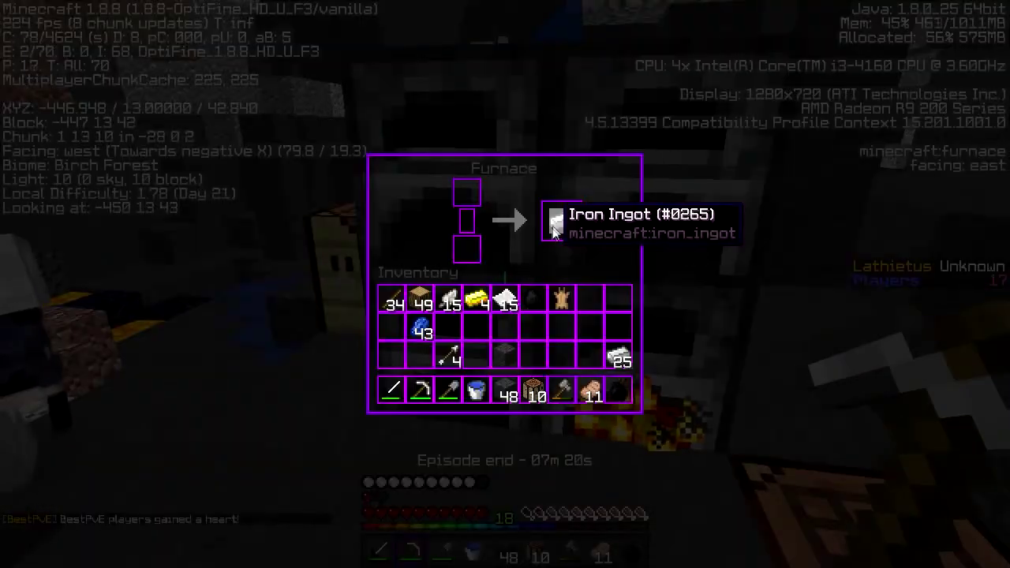
pyautogui.press('e')
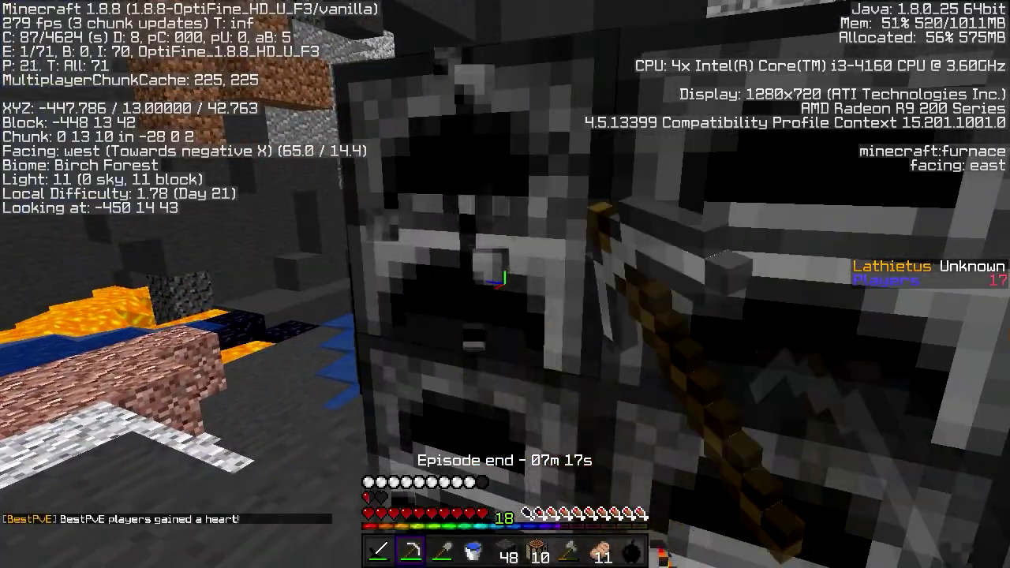
# Mine the block below, check players and inventory, and recheck the five-ore furnace
pyautogui.click(505, 284)
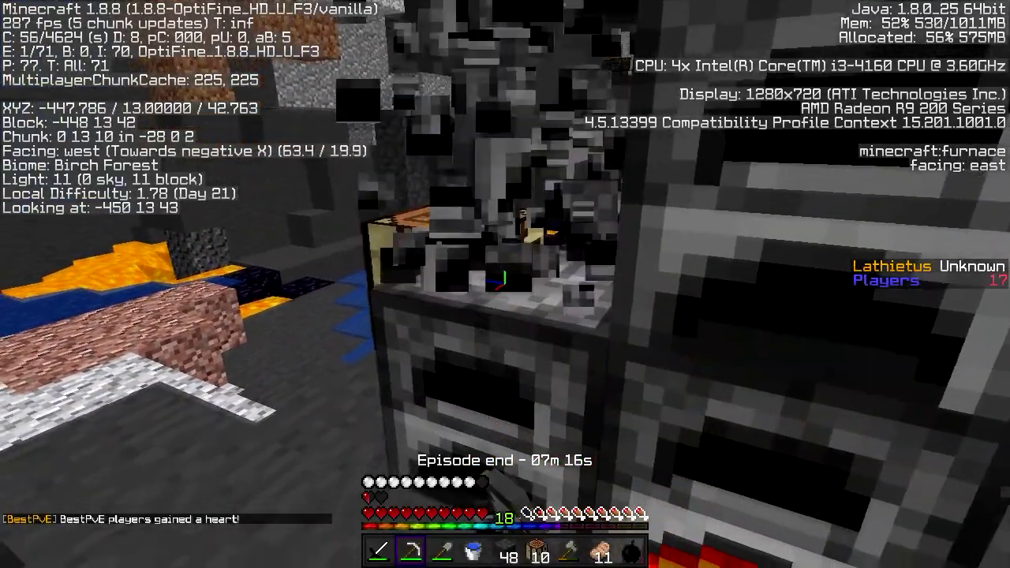
pyautogui.press('Tab')
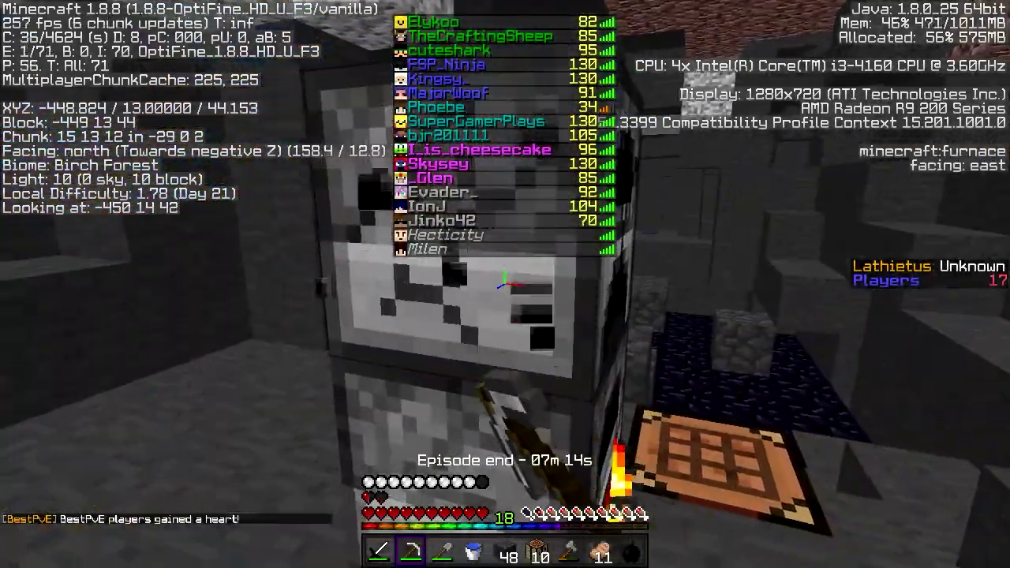
pyautogui.press('e')
pyautogui.press('e')
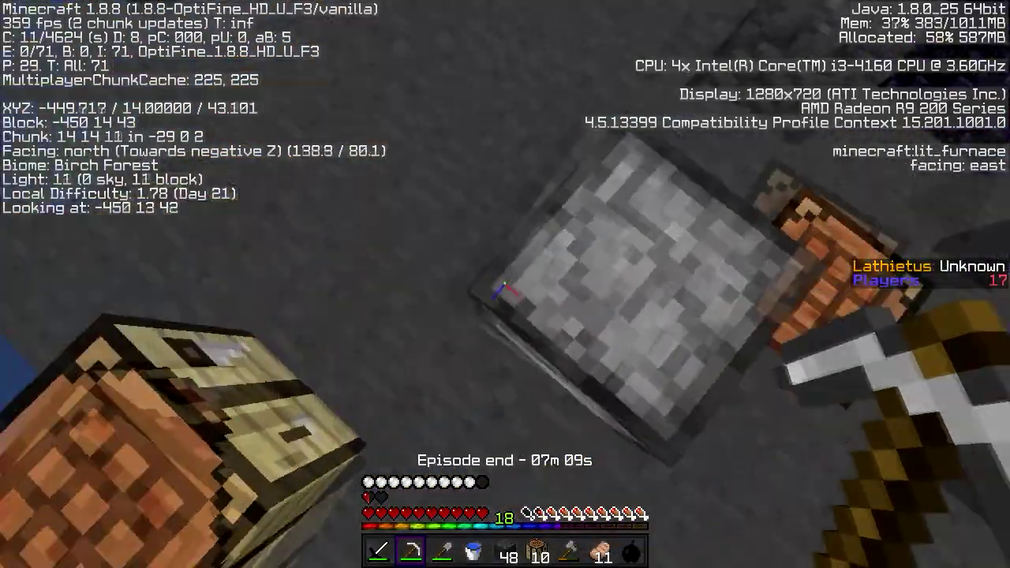
pyautogui.rightClick(505, 285)
pyautogui.press('e')
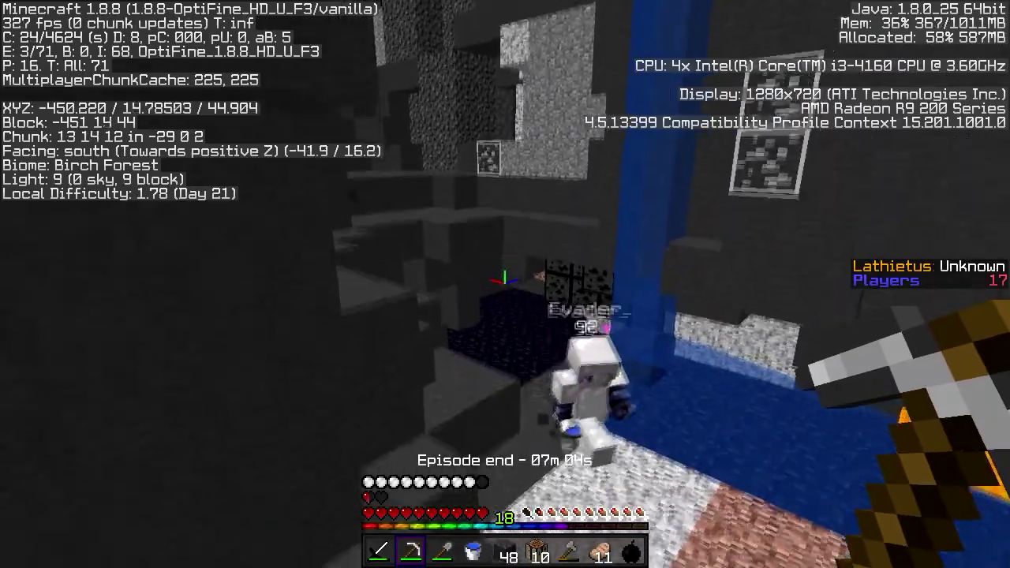
pyautogui.press('F5')
pyautogui.press('F5')
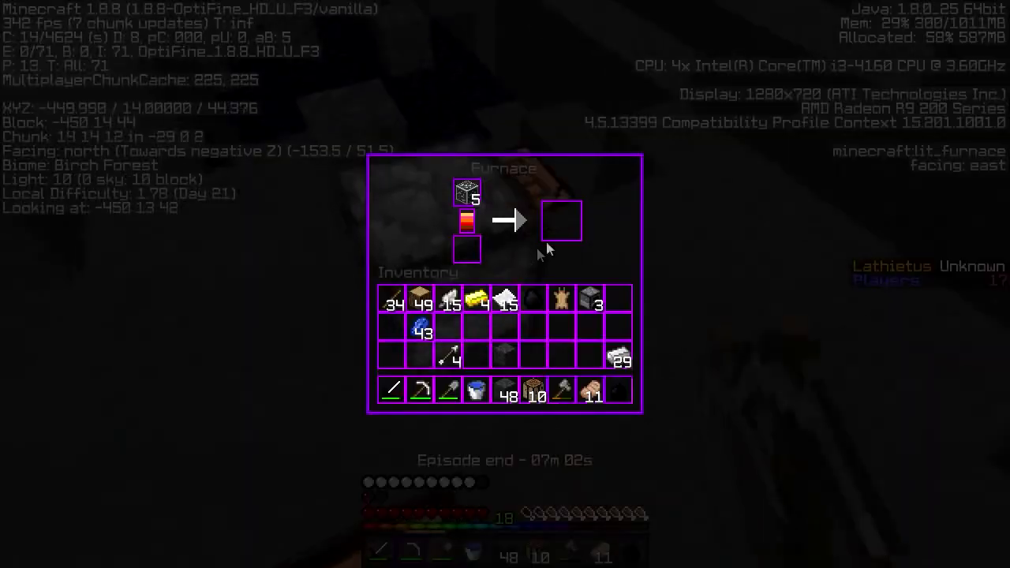
# Check both furnaces for finished iron, toggling between first- and third-person views
pyautogui.press('e')
pyautogui.press('F5')
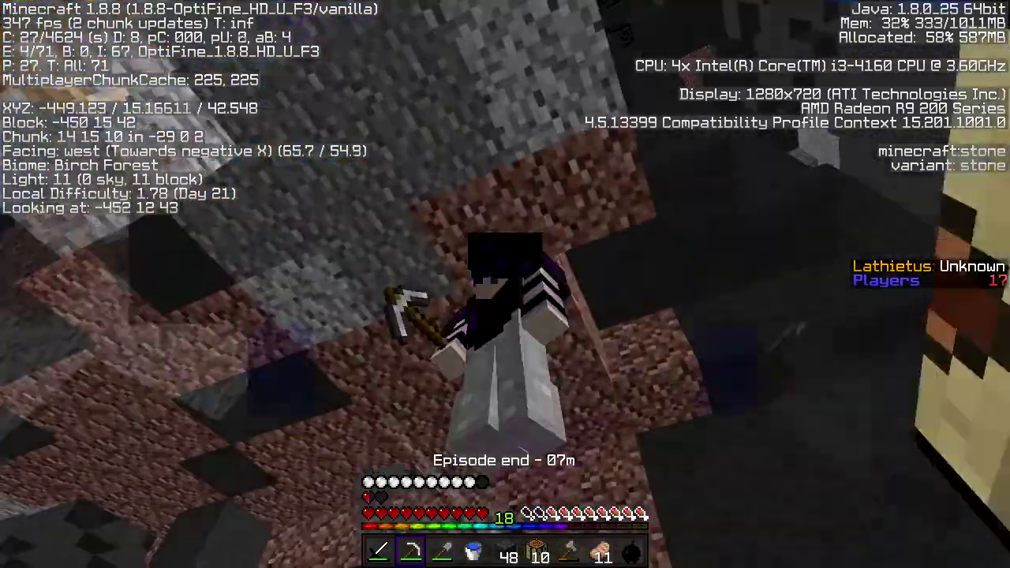
pyautogui.press('F5')
pyautogui.rightClick(505, 284)
pyautogui.press('e')
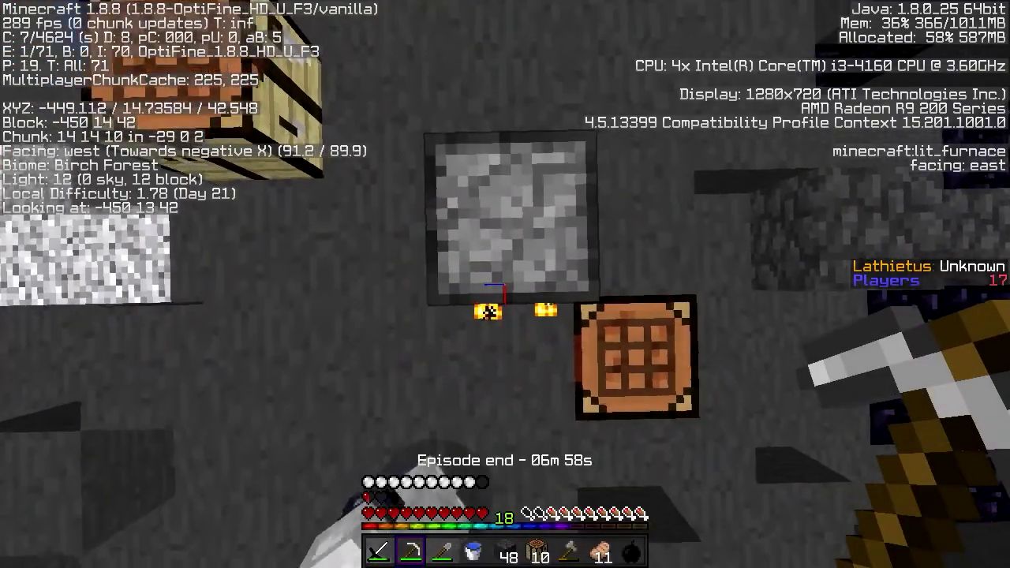
pyautogui.rightClick(505, 284)
pyautogui.press('e')
pyautogui.press('F5')
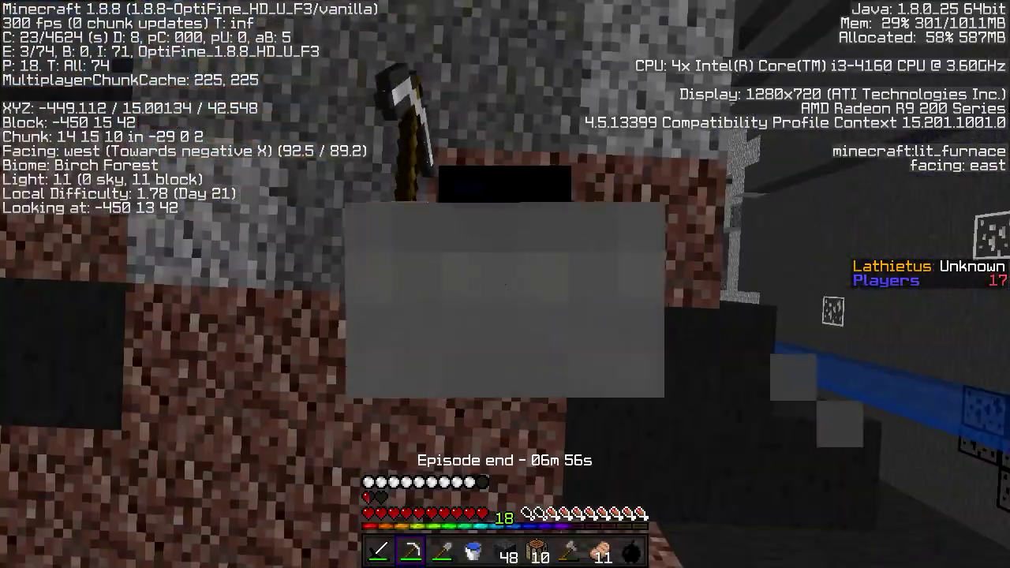
pyautogui.press('F5')
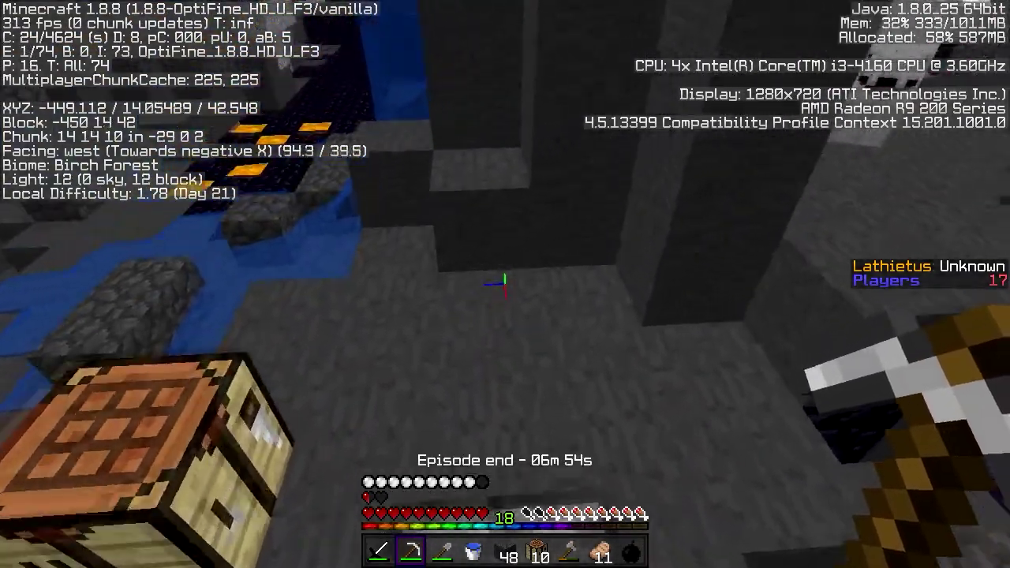
# Check the player list and inventory, then collect the last smelted iron ingot from the lower furnace
pyautogui.press('Tab')
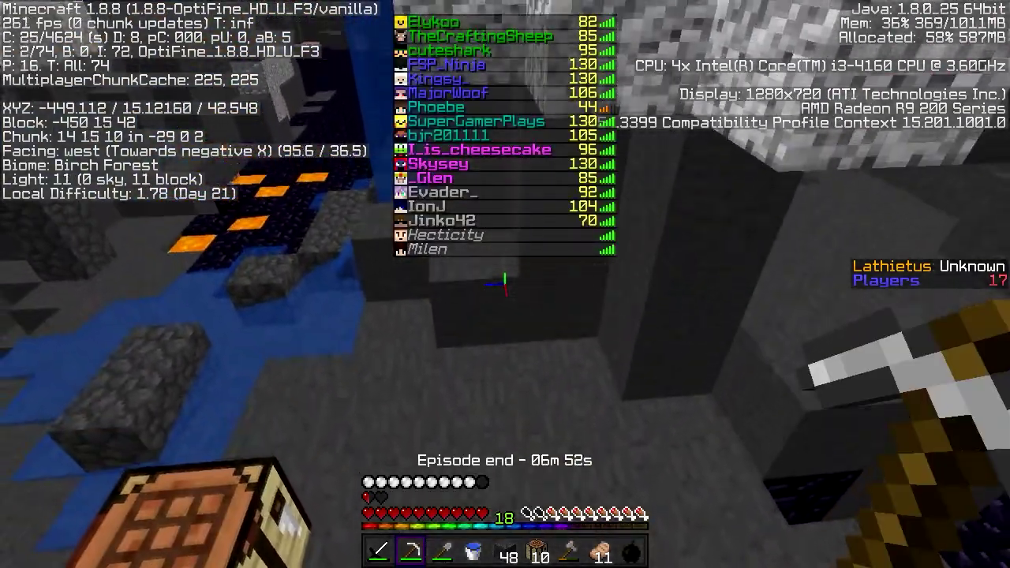
pyautogui.press('e')
pyautogui.press('e')
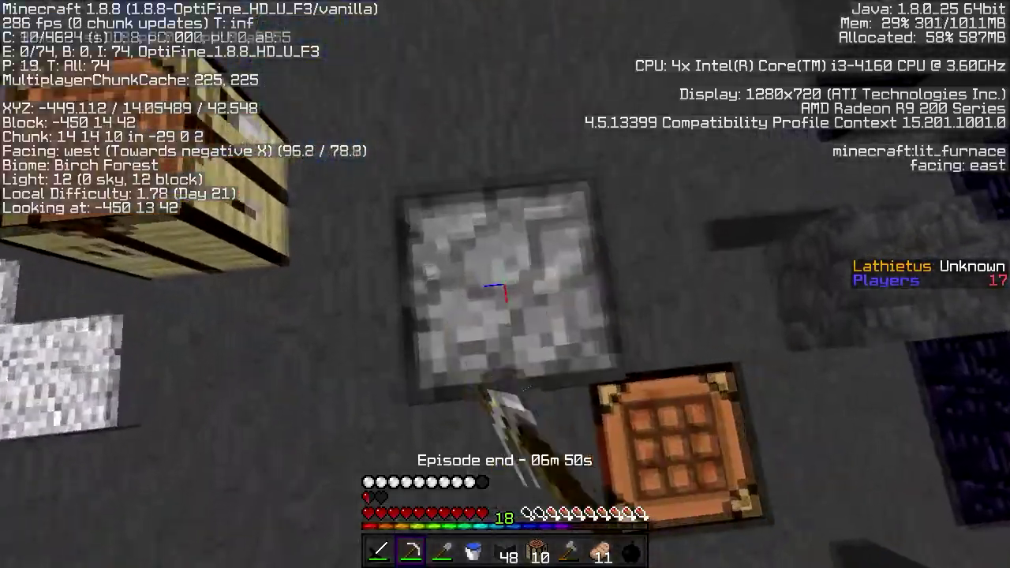
pyautogui.rightClick(505, 284)
pyautogui.keyDown('shift'); pyautogui.click(558, 228); pyautogui.keyUp('shift')
pyautogui.press('e')
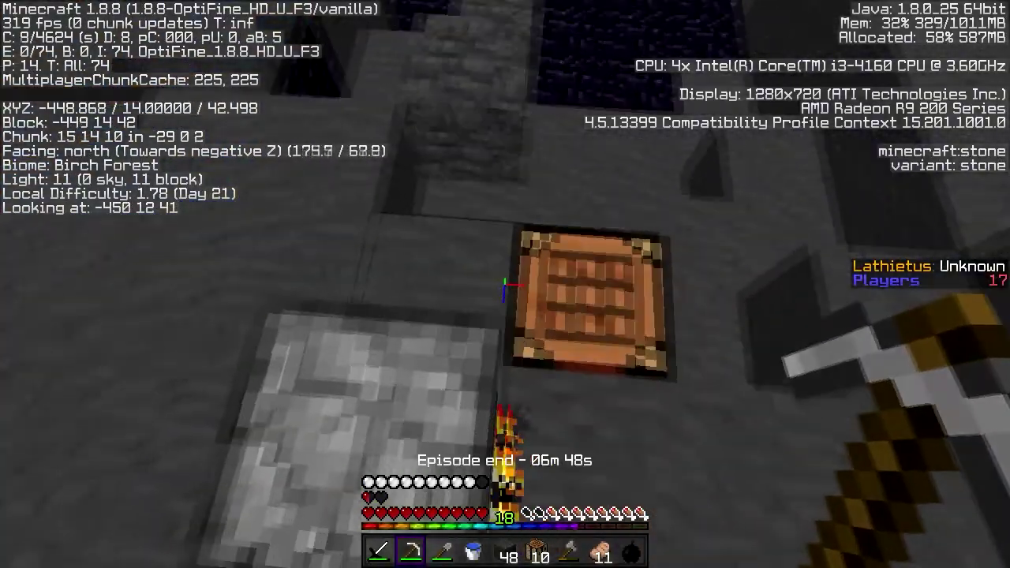
pyautogui.rightClick(505, 284)
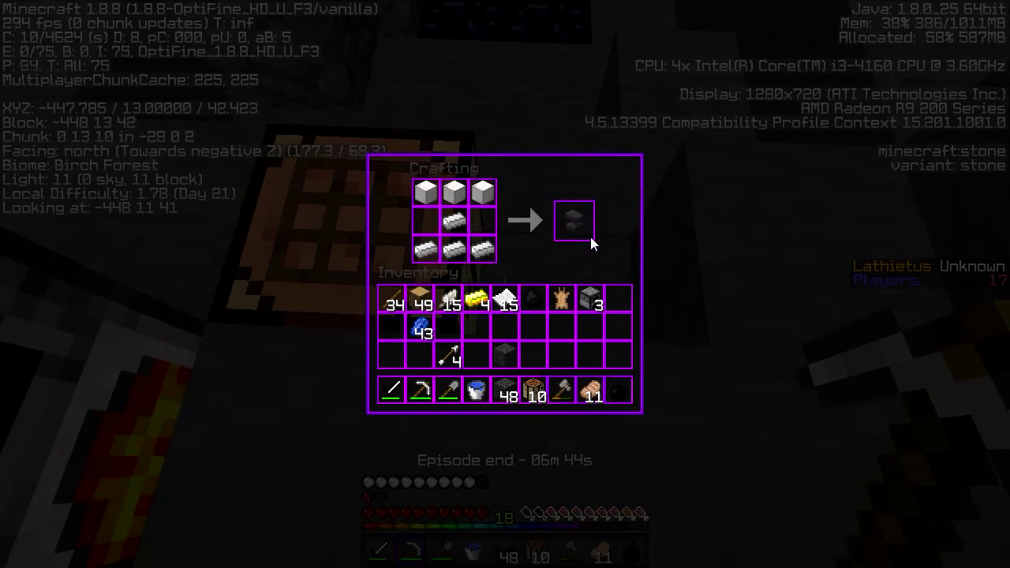
# Take the crafted anvil and collect more smelted output from the furnace
pyautogui.keyDown('shift'); pyautogui.click(596, 330); pyautogui.keyUp('shift')
pyautogui.press('e')
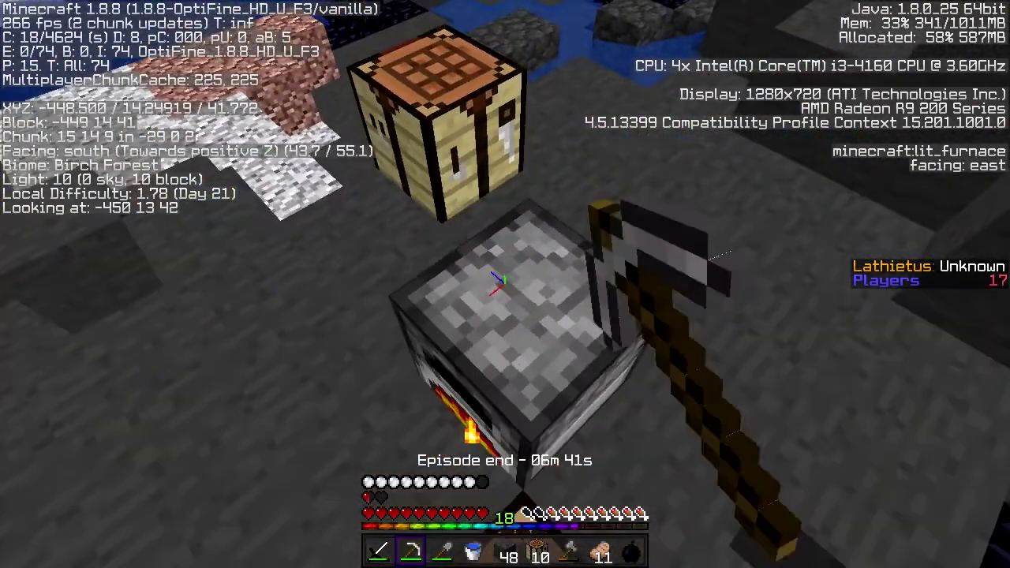
pyautogui.rightClick(505, 284)
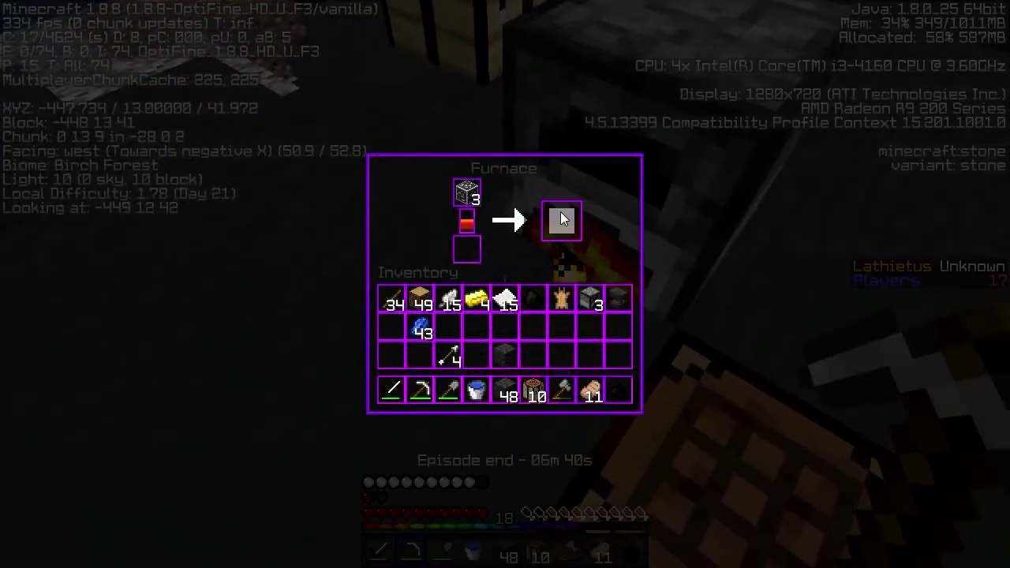
pyautogui.keyDown('shift'); pyautogui.click(551, 208); pyautogui.keyUp('shift')
pyautogui.press('e')
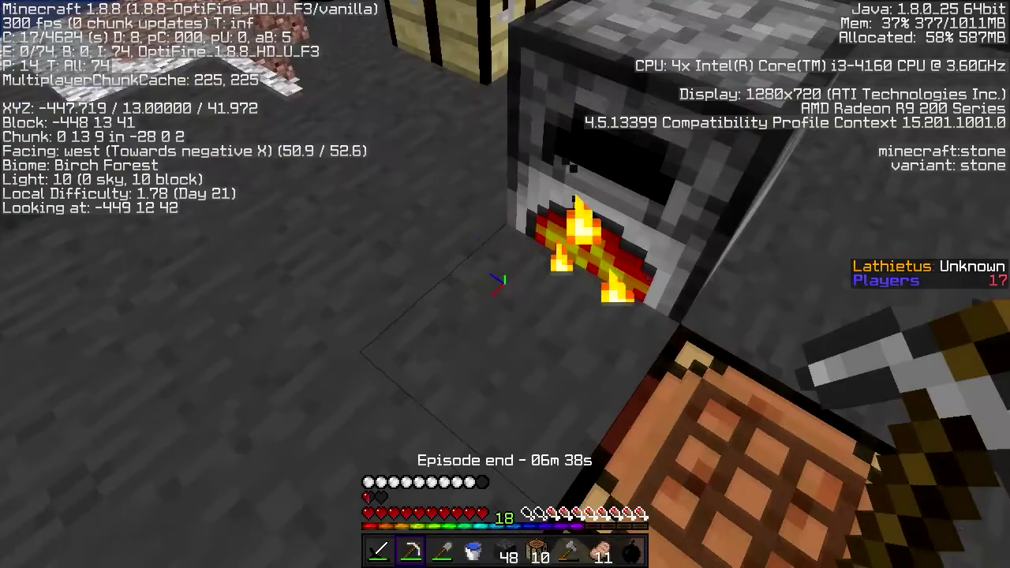
pyautogui.scroll(-1, 505, 284)
pyautogui.scroll(-1, 505, 284)
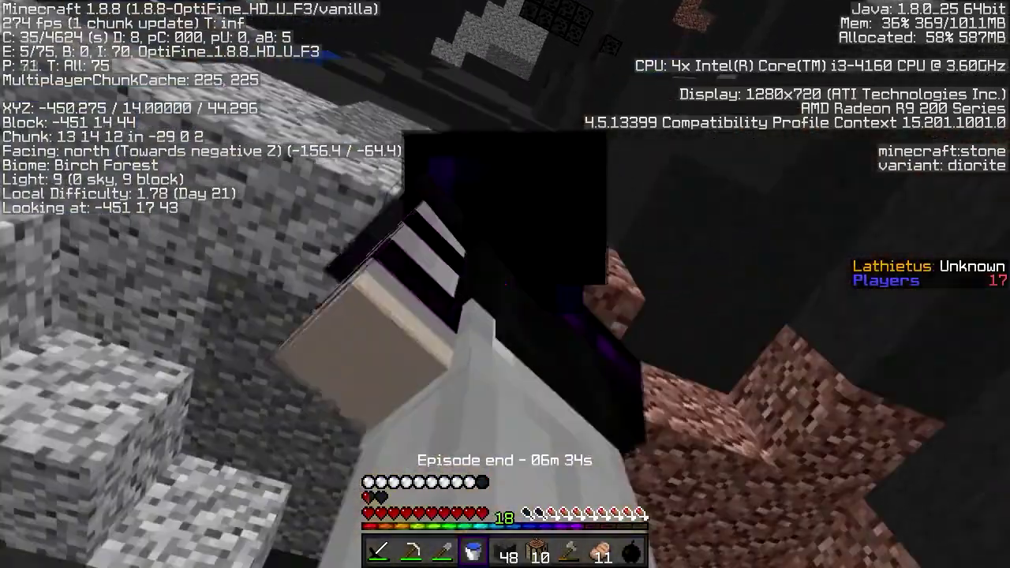
# Check the furnace again, then pour water beside the obsidian pool and scoop it back
pyautogui.press('F5')
pyautogui.press('F5')
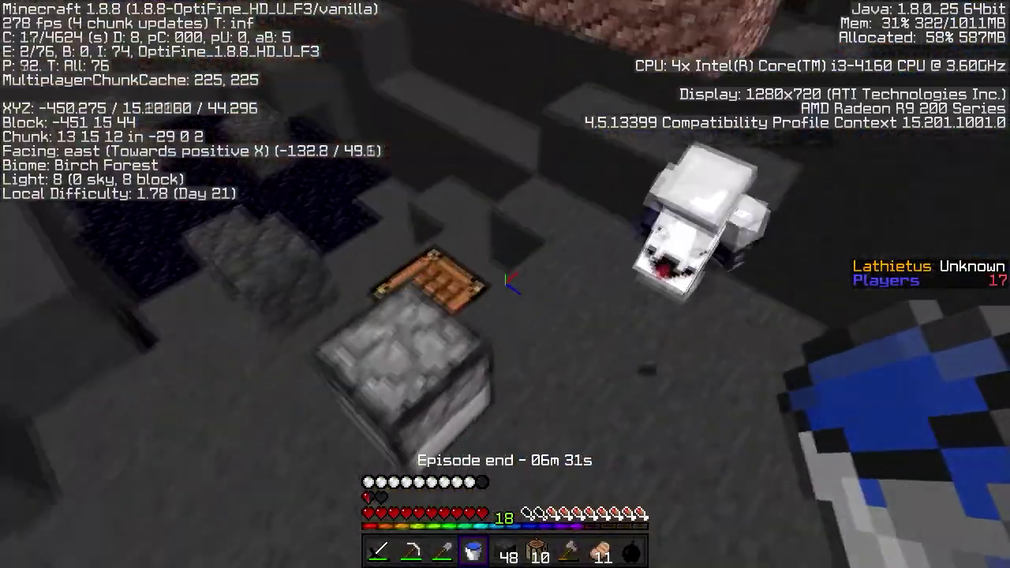
pyautogui.scroll(2, 505, 284)
pyautogui.rightClick(506, 284)
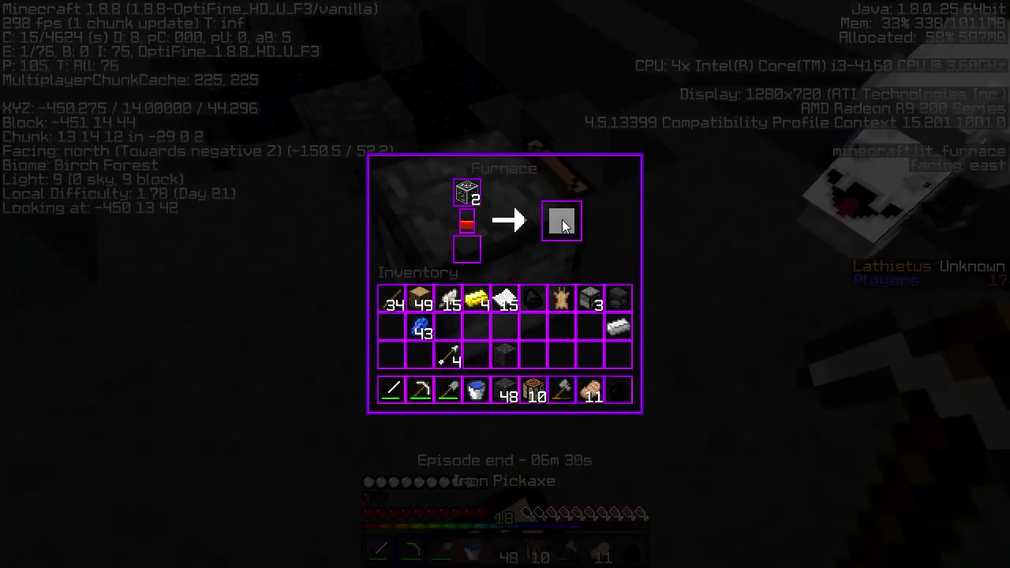
pyautogui.press('e')
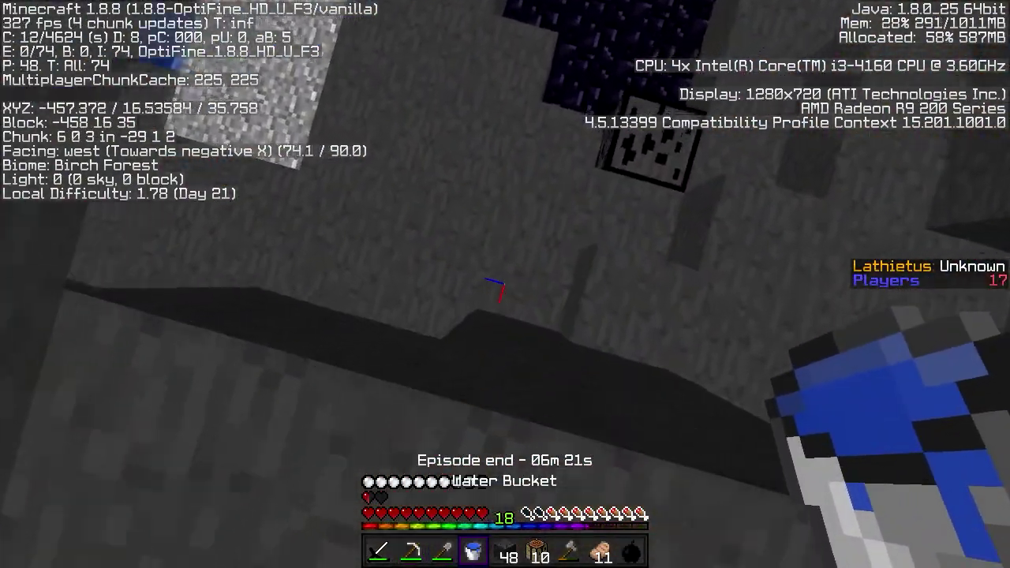
pyautogui.rightClick(505, 285)
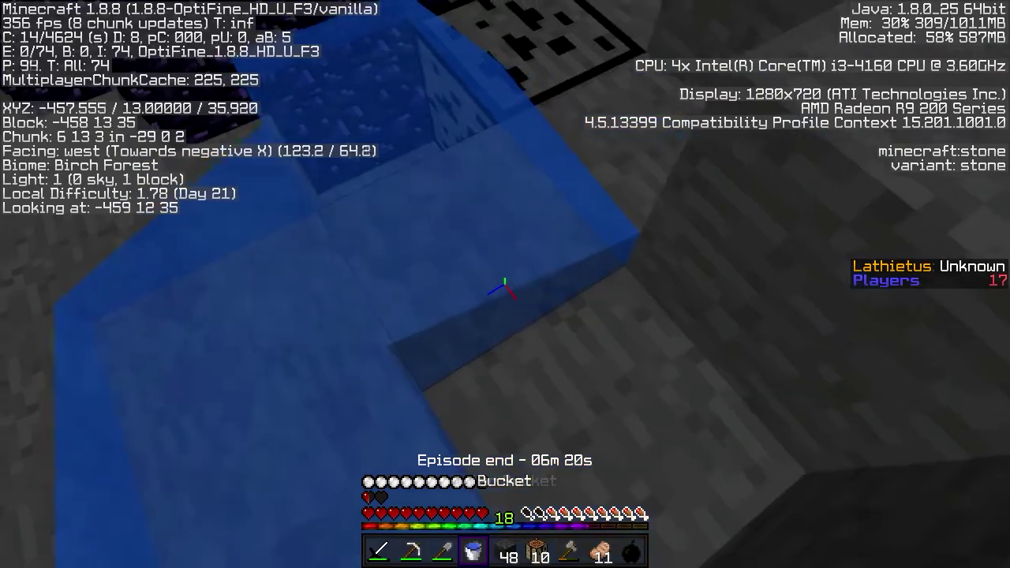
pyautogui.rightClick(505, 284)
# Hold the iron pickaxe, glance at the furnace and inventory, and resume mining stone
pyautogui.press('2')
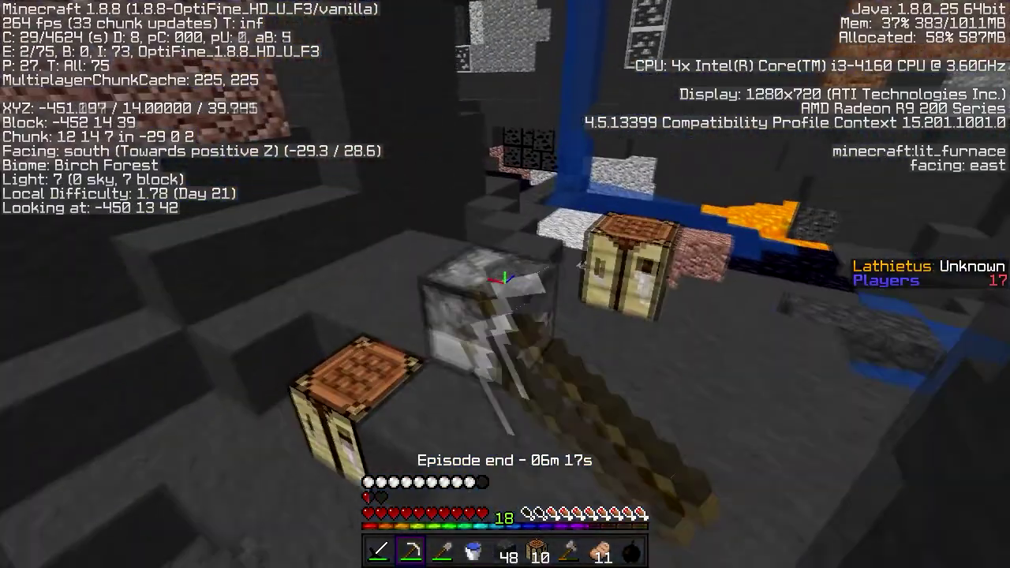
pyautogui.rightClick(505, 284)
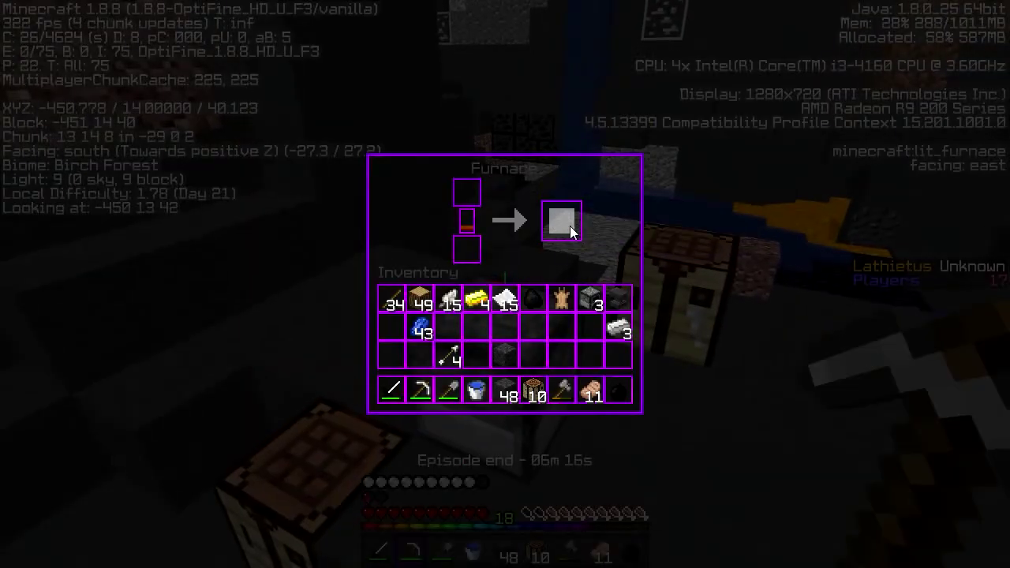
pyautogui.press('Escape')
pyautogui.press('e')
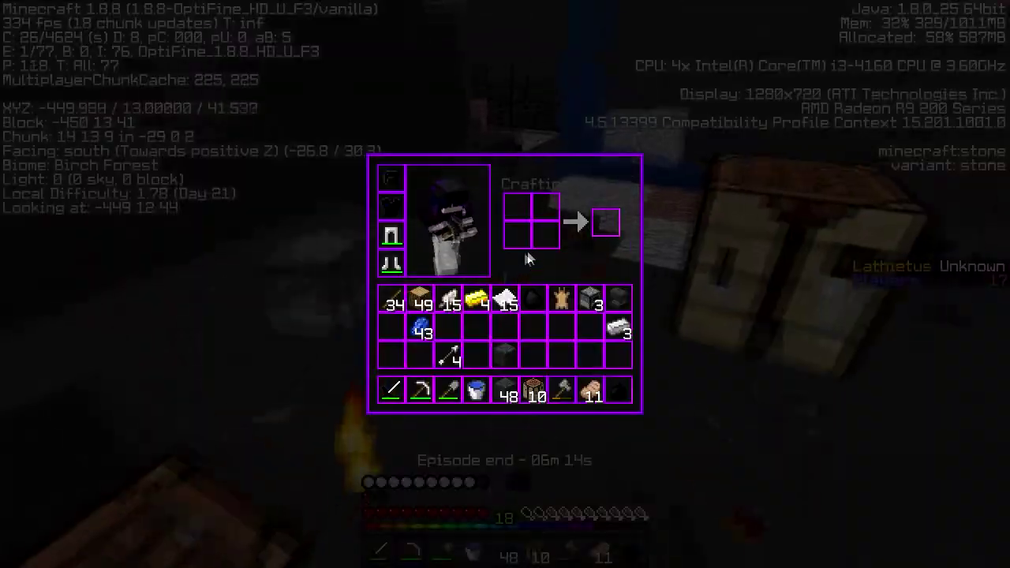
pyautogui.press('e')
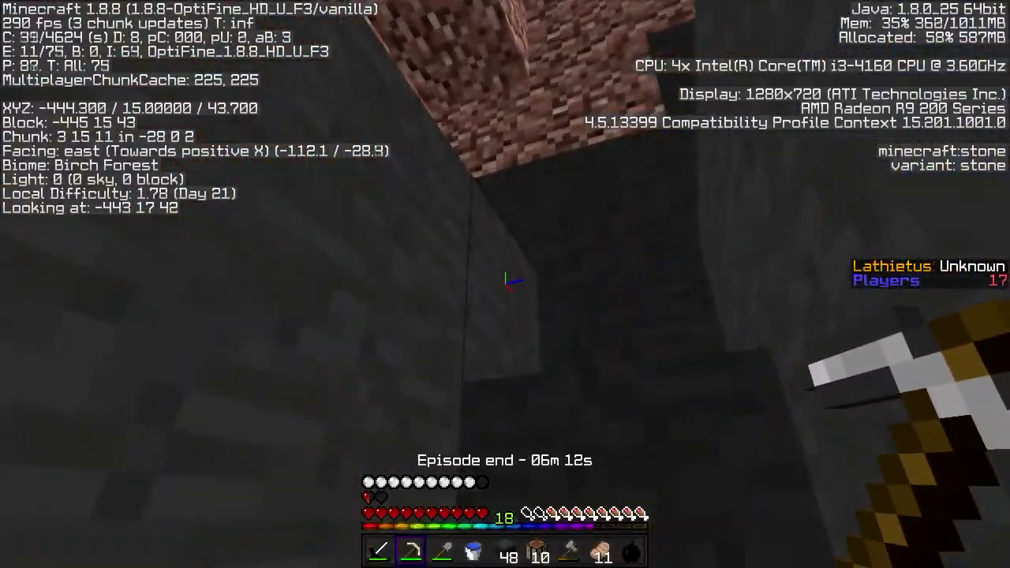
# Strike the creeper with the iron sword and mine out the gold ore
pyautogui.press('3')
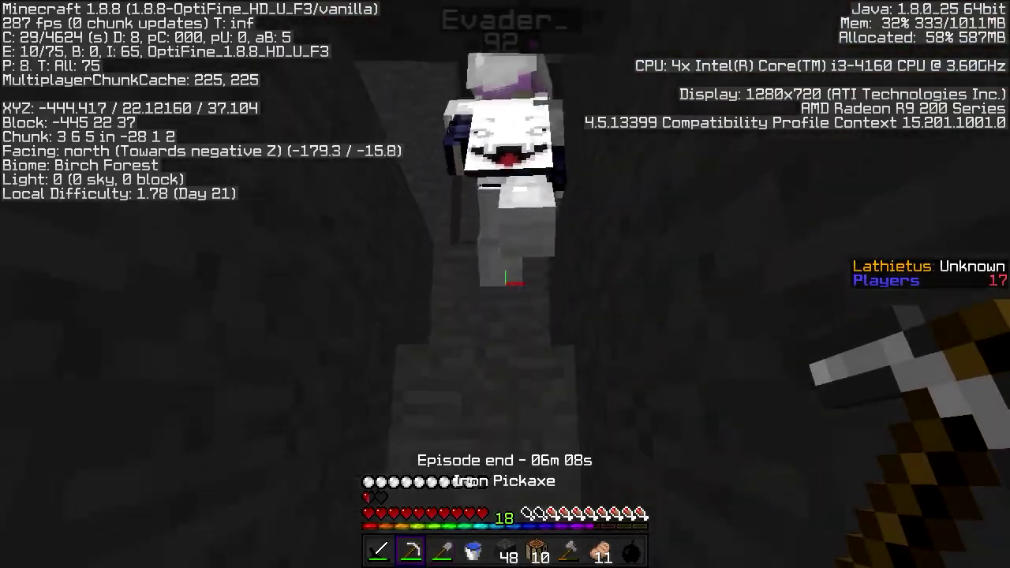
pyautogui.press('w')
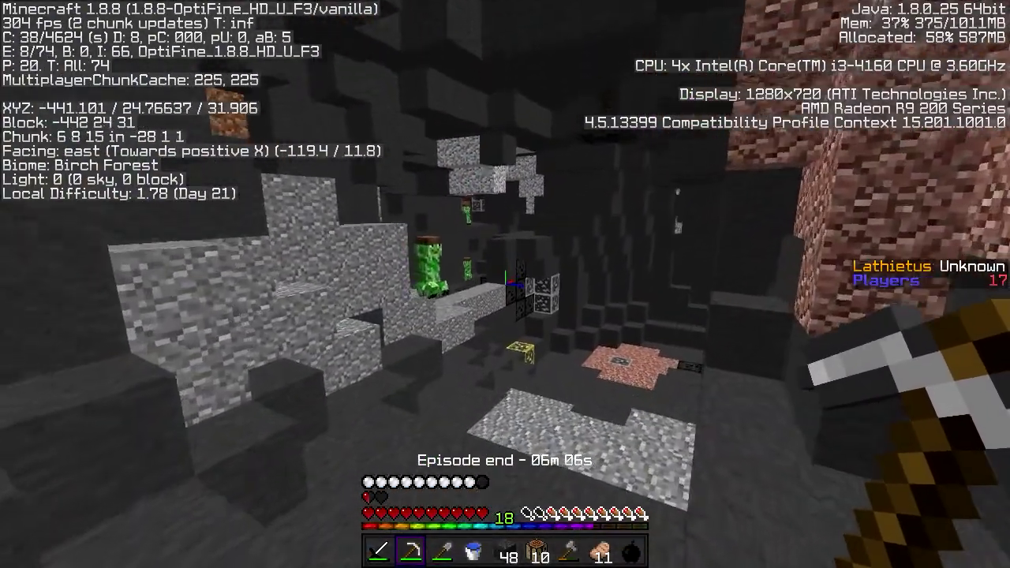
pyautogui.press('1')
pyautogui.press('w')
pyautogui.click(506, 284)
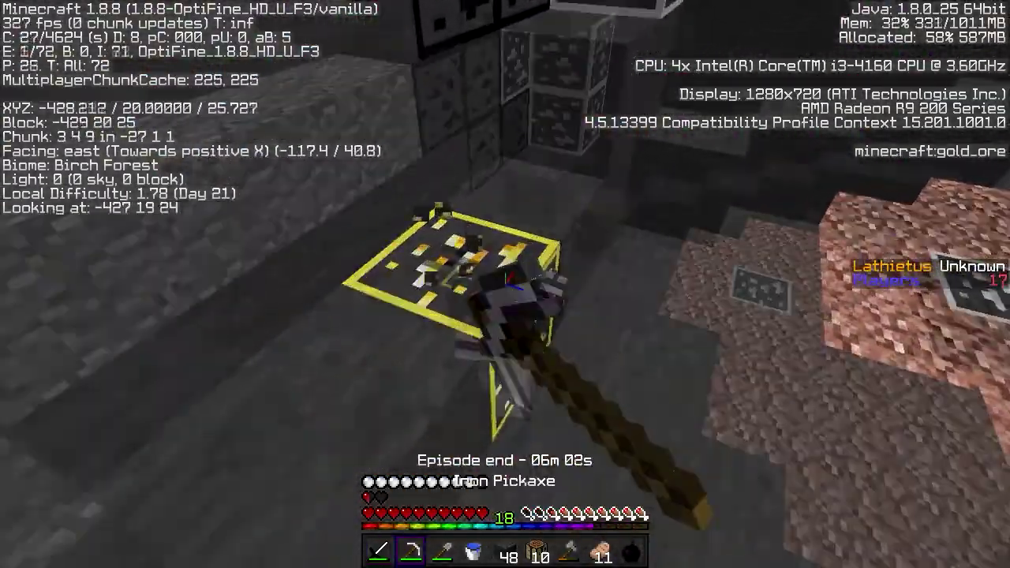
pyautogui.click(505, 285)
pyautogui.press('w')
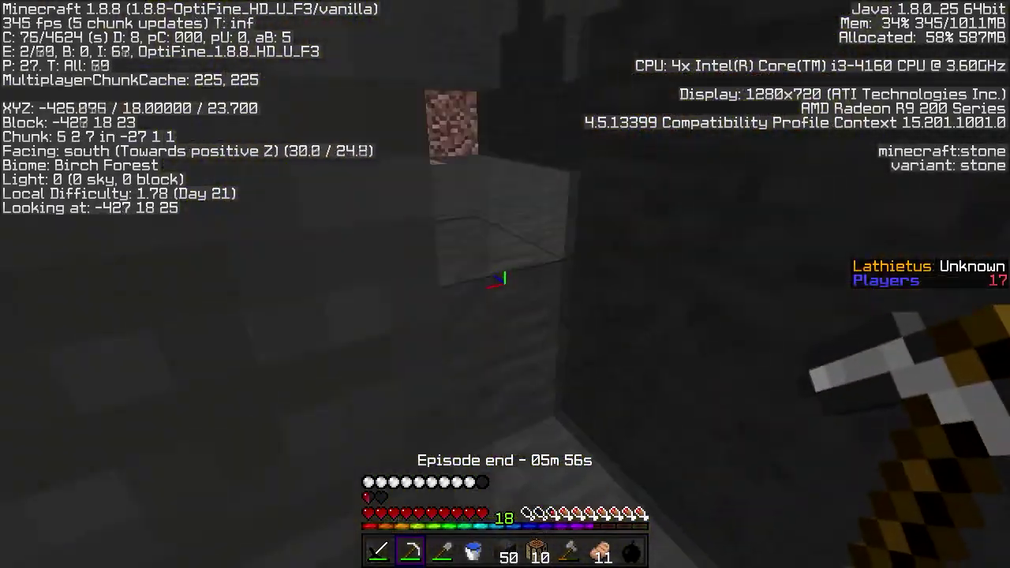
# Climb up the cave, placing a cobblestone block to reach the ledge
pyautogui.press('w')
pyautogui.press('space')
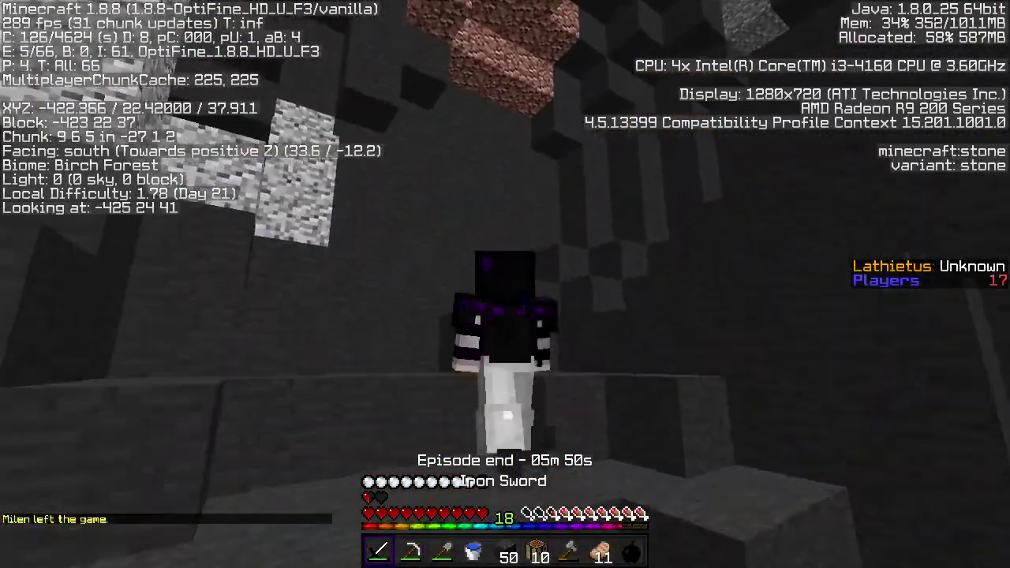
pyautogui.press('3')
pyautogui.press('F5')
pyautogui.press('2')
pyautogui.press('F5')
pyautogui.press('5')
pyautogui.rightClick(506, 284)
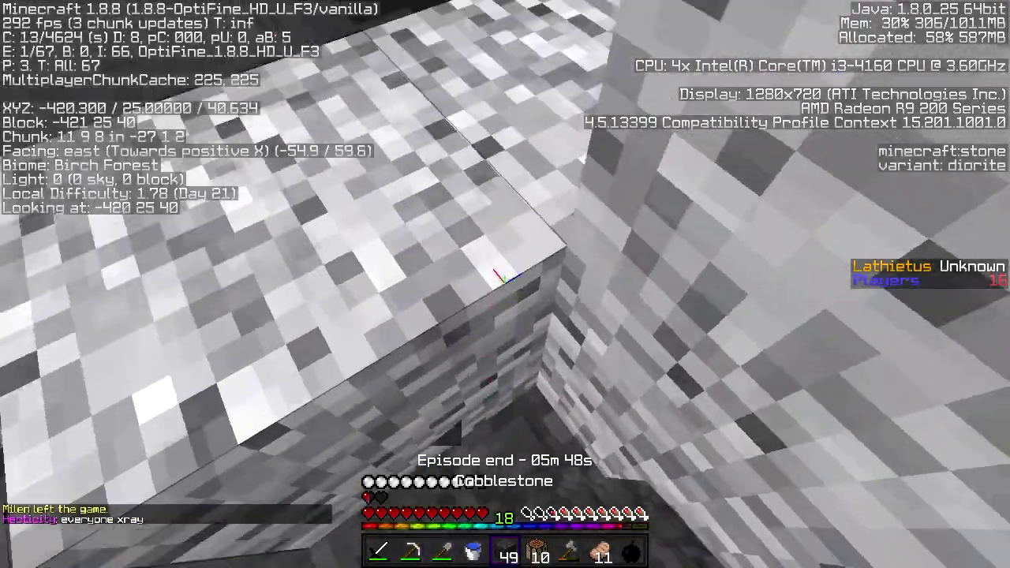
pyautogui.press('space')
pyautogui.press('w')
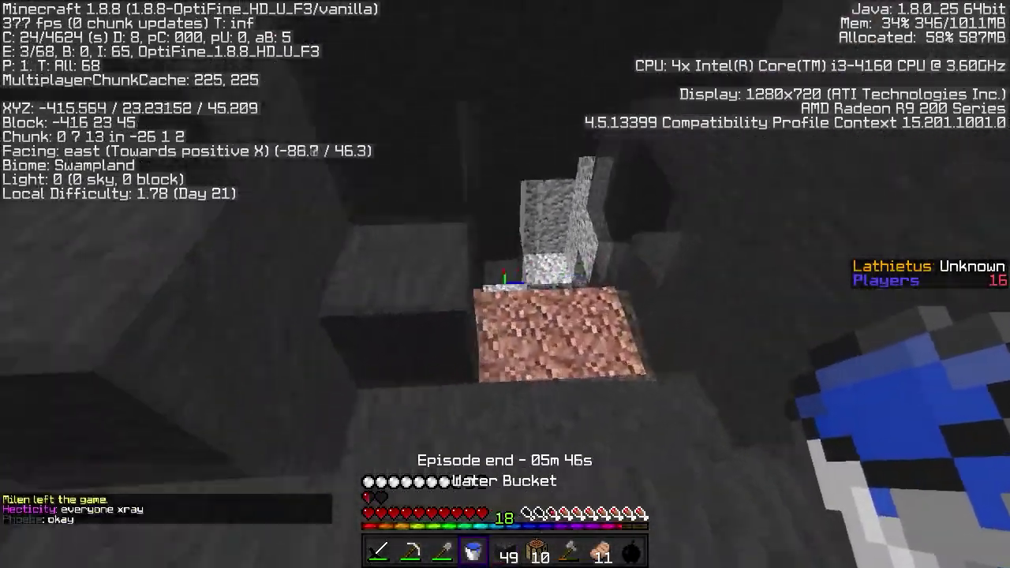
# Drop toward the lava, then climb west and north up through the cave
pyautogui.press('w')
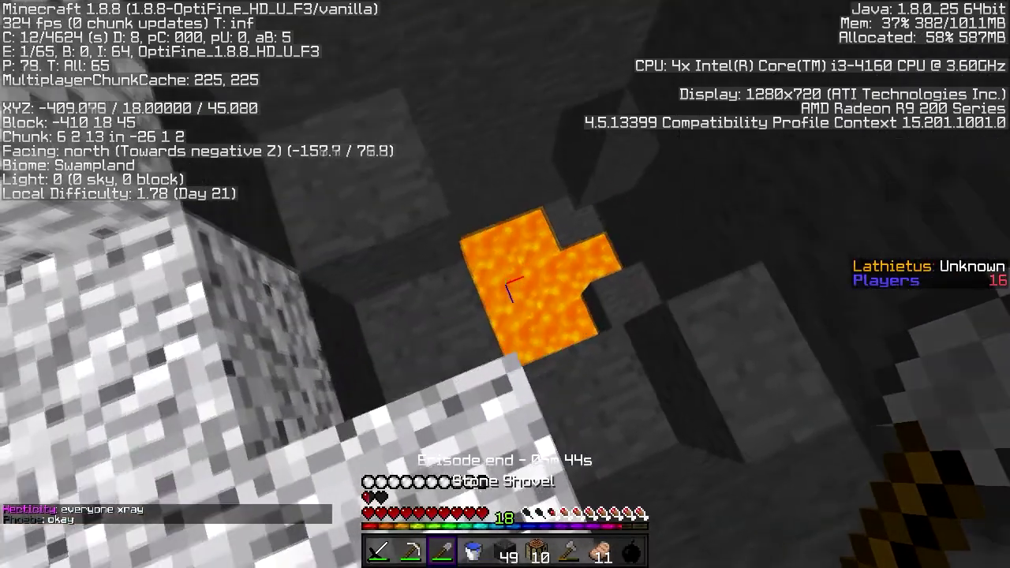
pyautogui.press('w')
pyautogui.press('space')
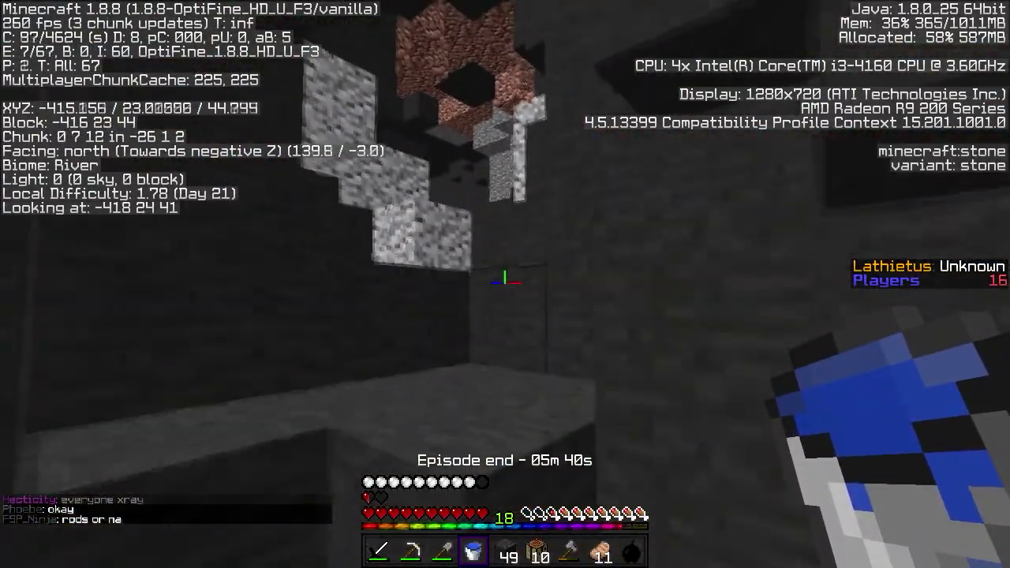
pyautogui.press('w')
pyautogui.press('Tab')
pyautogui.press('5')
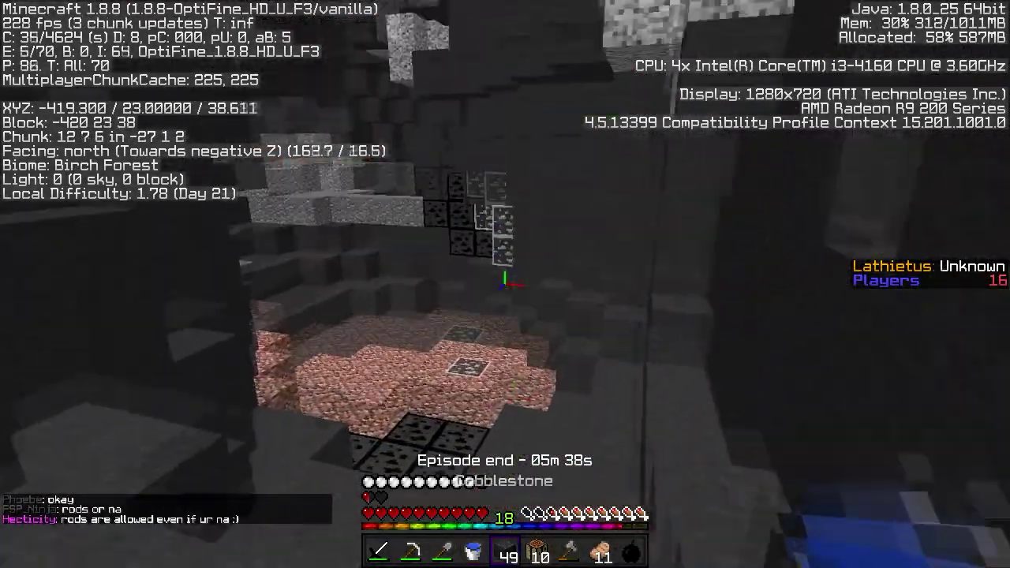
pyautogui.press('w')
pyautogui.press('4')
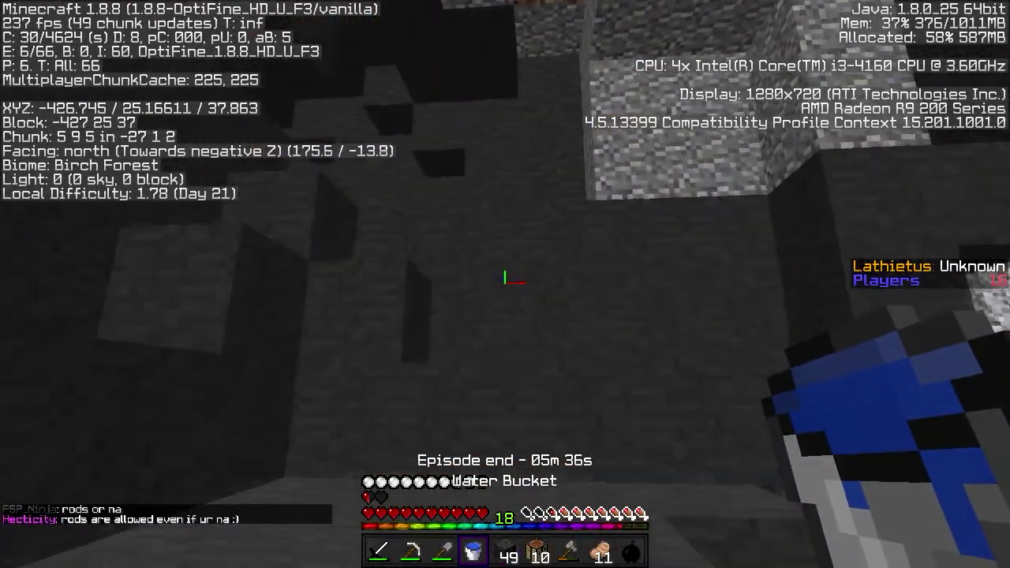
pyautogui.press('w')
pyautogui.press('space')
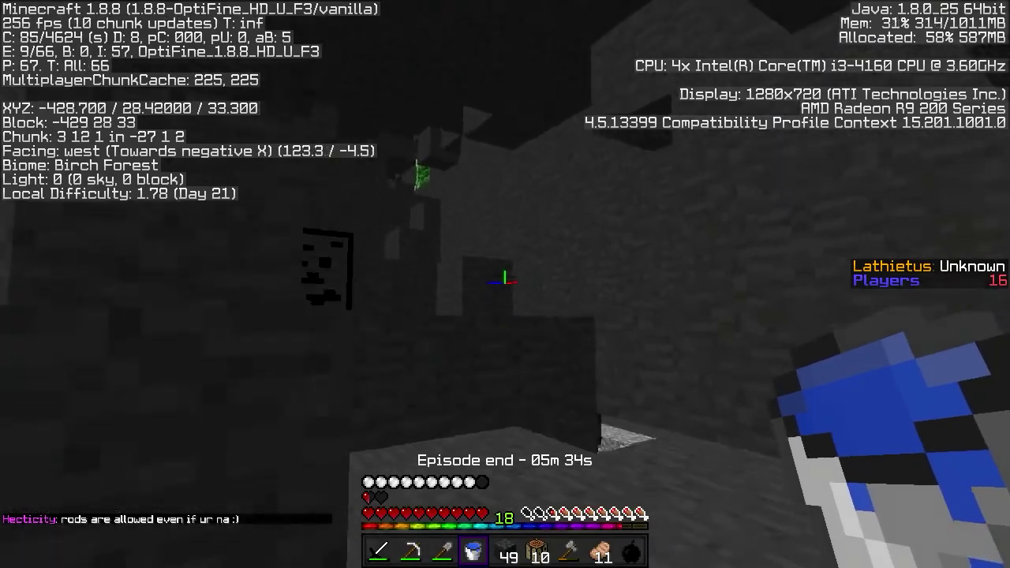
pyautogui.press('w')
pyautogui.press('space')
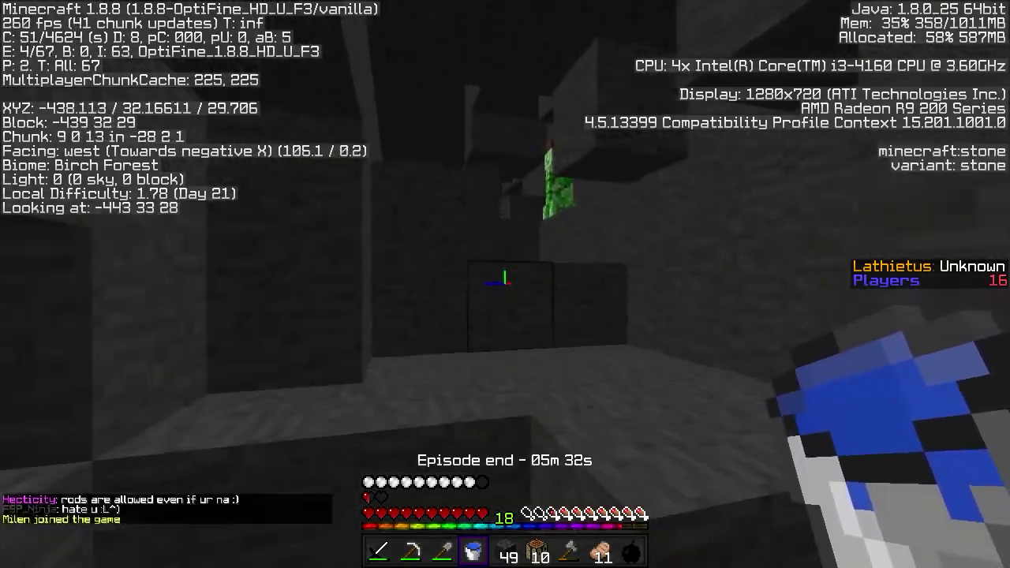
# Kill the two zombies with the iron sword
pyautogui.press('1')
pyautogui.press('w')
pyautogui.click(505, 278)
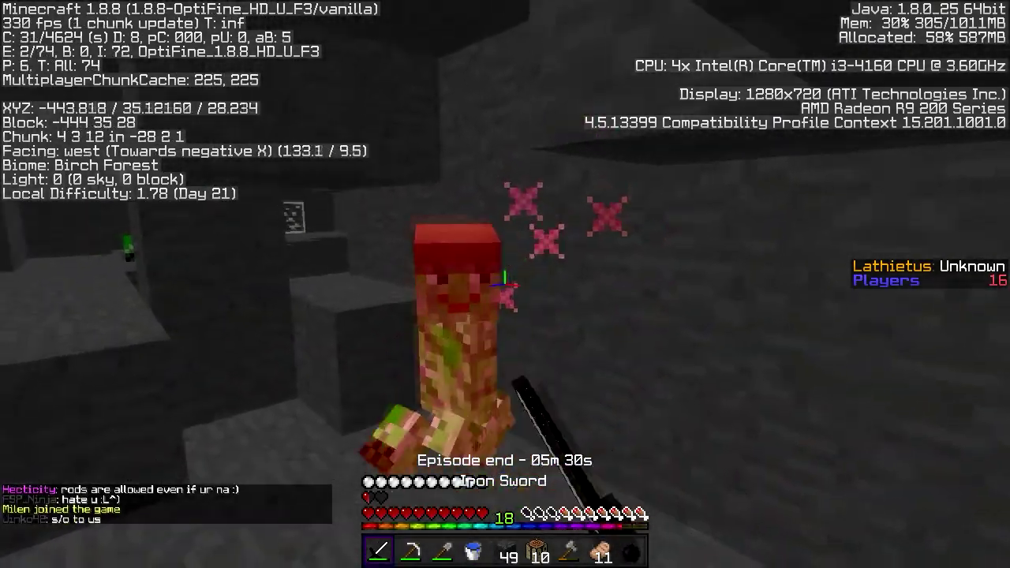
pyautogui.click(506, 278)
pyautogui.press('w')
pyautogui.press('space')
pyautogui.click(505, 278)
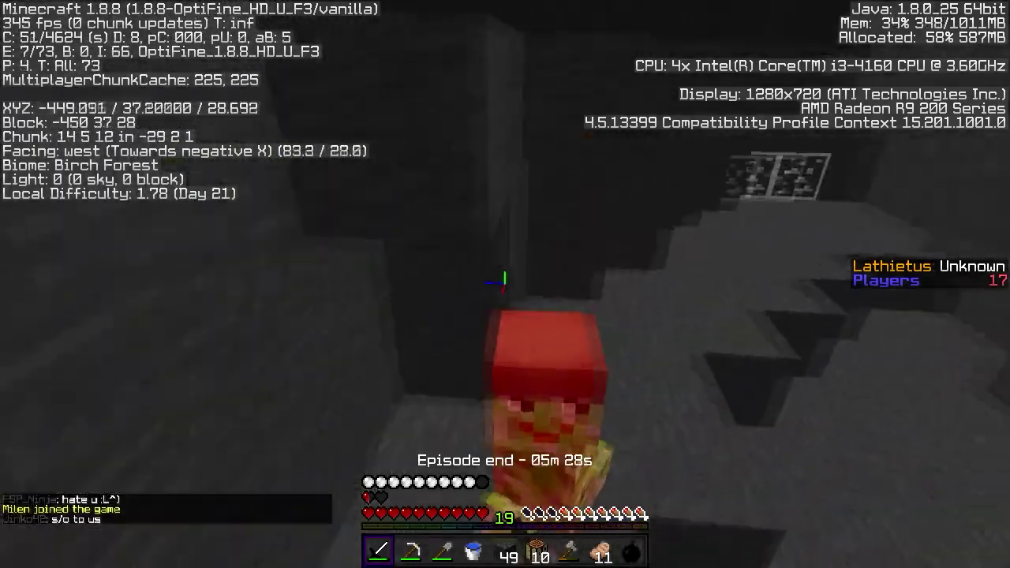
pyautogui.click(505, 277)
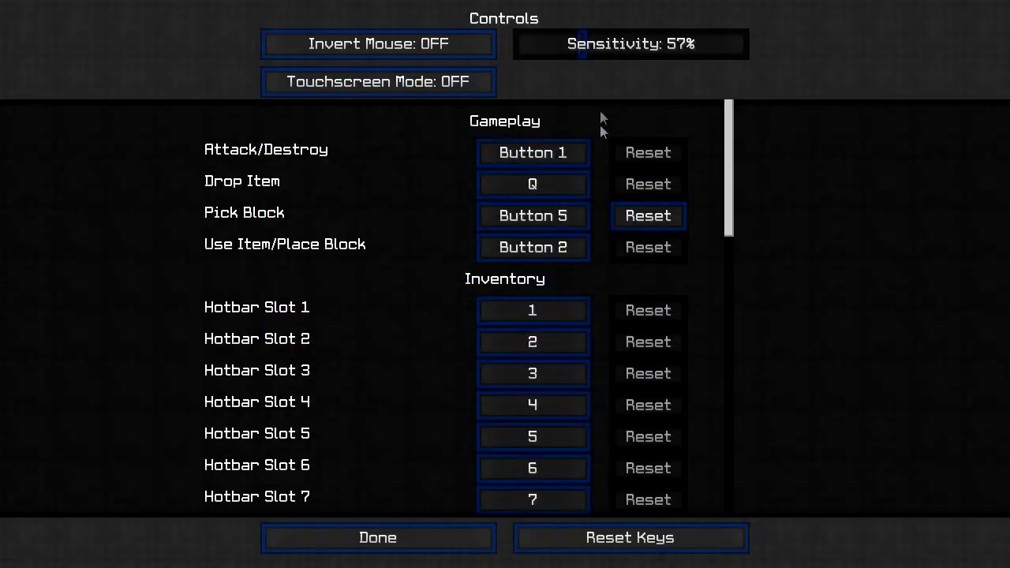
# Exit the Controls screen and bring up the inventory
pyautogui.press('Escape')
pyautogui.press('e')
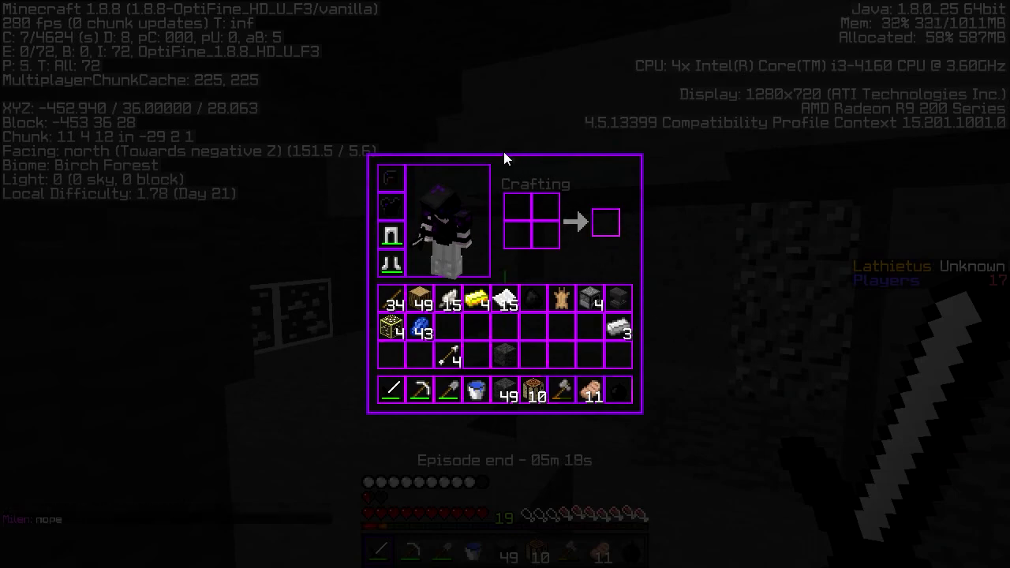
# Mine through the stone with the iron pickaxe, heading down and north into the cave
pyautogui.press('e')
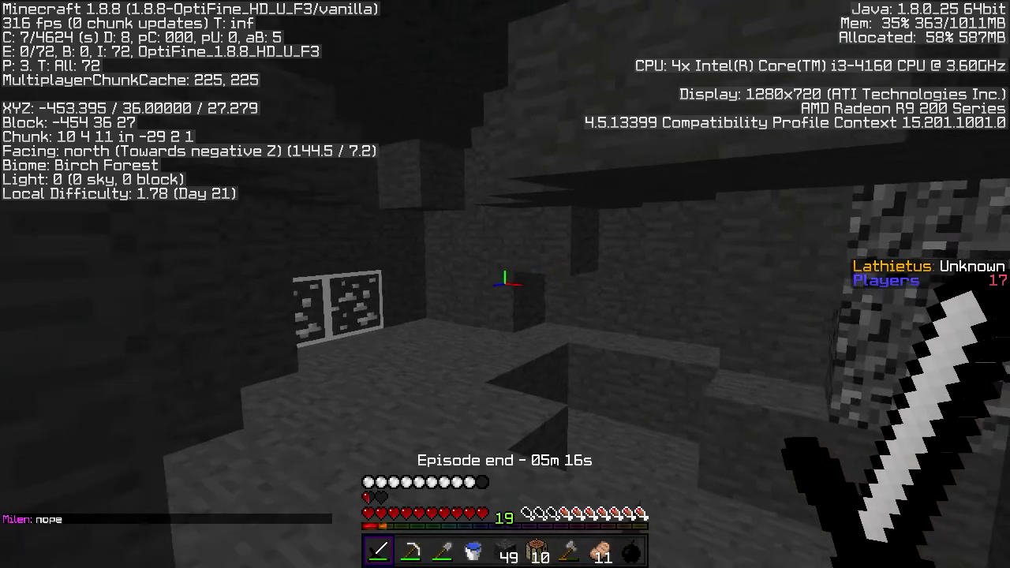
pyautogui.press('2')
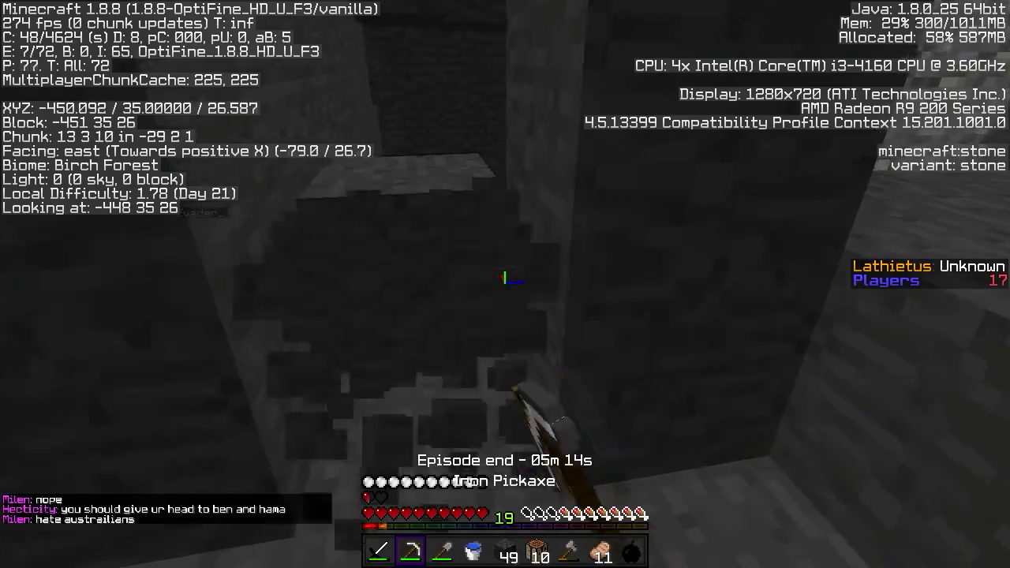
pyautogui.click(505, 284)
pyautogui.press('4')
pyautogui.press('w')
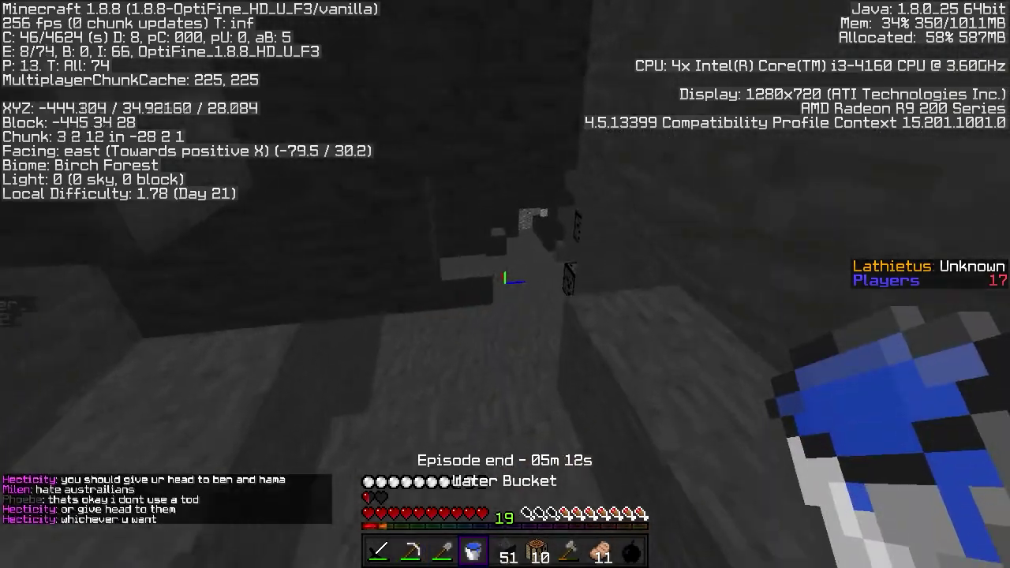
pyautogui.press('w')
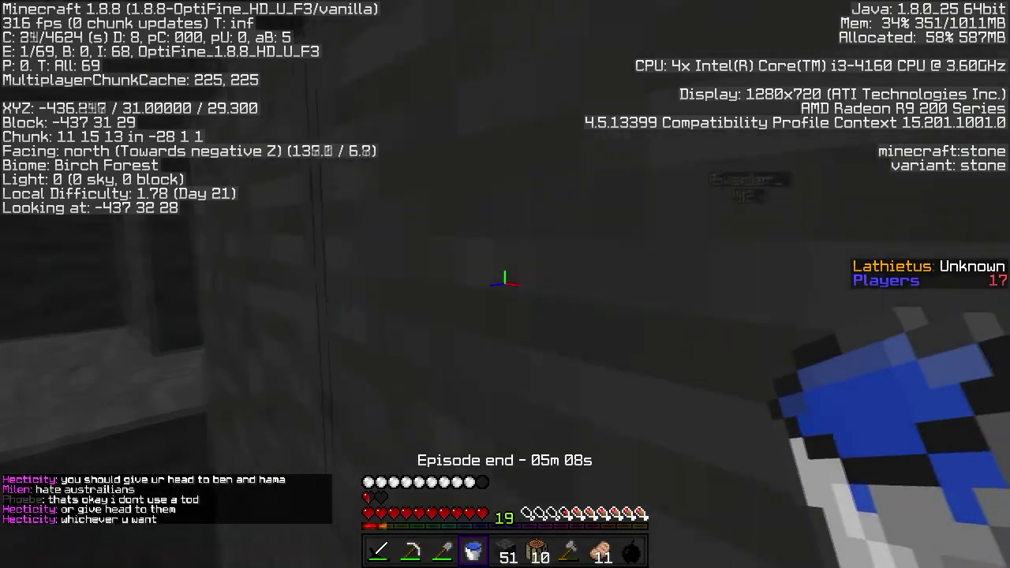
pyautogui.press('2')
pyautogui.click(505, 280)
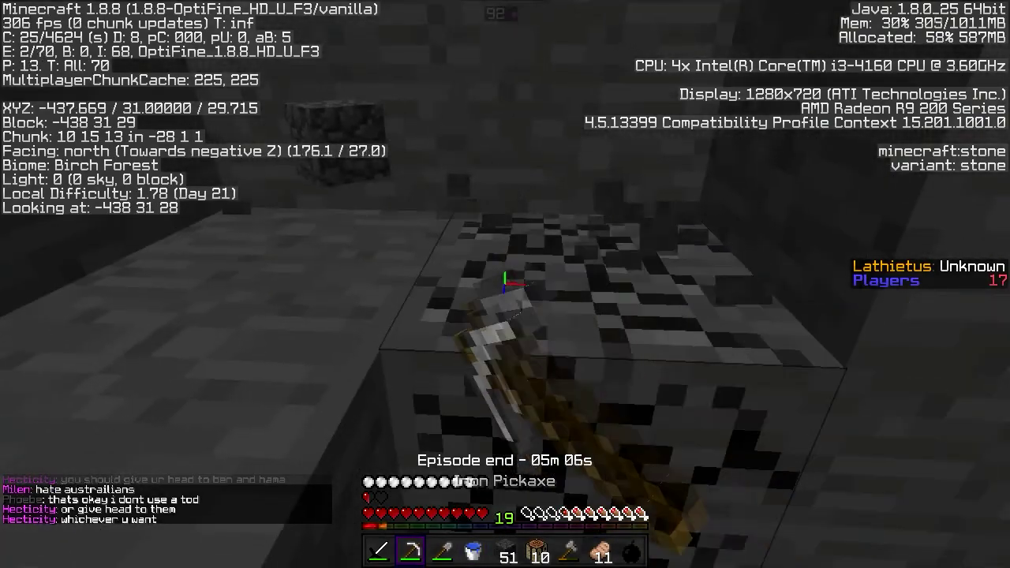
pyautogui.moveTo(505, 281); pyautogui.dragTo(505, 280)
pyautogui.press('w')
pyautogui.press('w')
pyautogui.press('w')
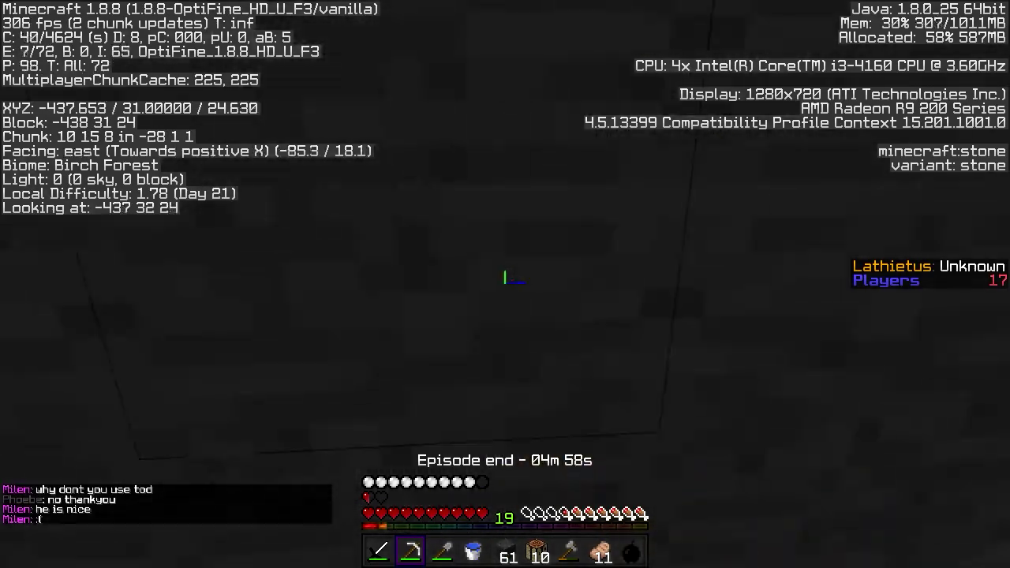
# Place cobblestone behind, mine the cracked stone ahead, and seal the south side
pyautogui.press('5')
pyautogui.rightClick(505, 281)
pyautogui.press('w')
pyautogui.press('2')
pyautogui.moveTo(505, 280); pyautogui.dragTo(506, 280)
pyautogui.press('w')
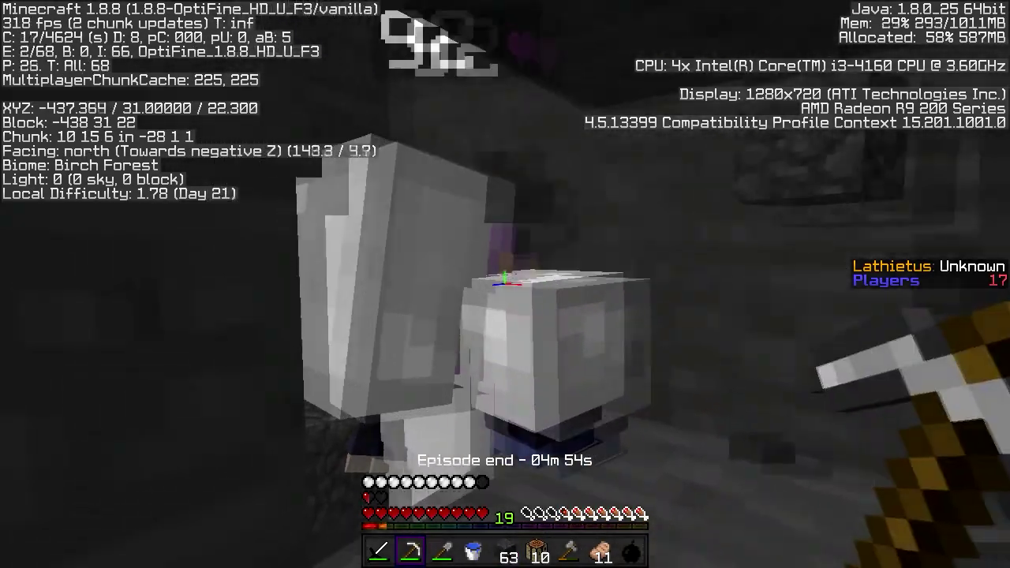
pyautogui.press('5')
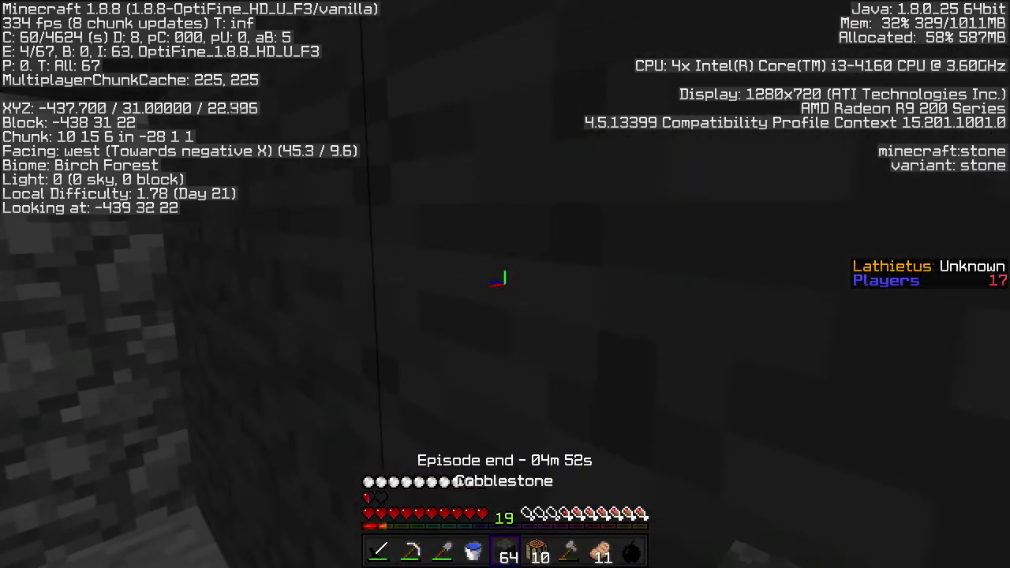
pyautogui.press('e')
pyautogui.press('e')
pyautogui.rightClick(506, 280)
# Check the inventory and eat a cooked porkchop to restore hunger
pyautogui.press('e')
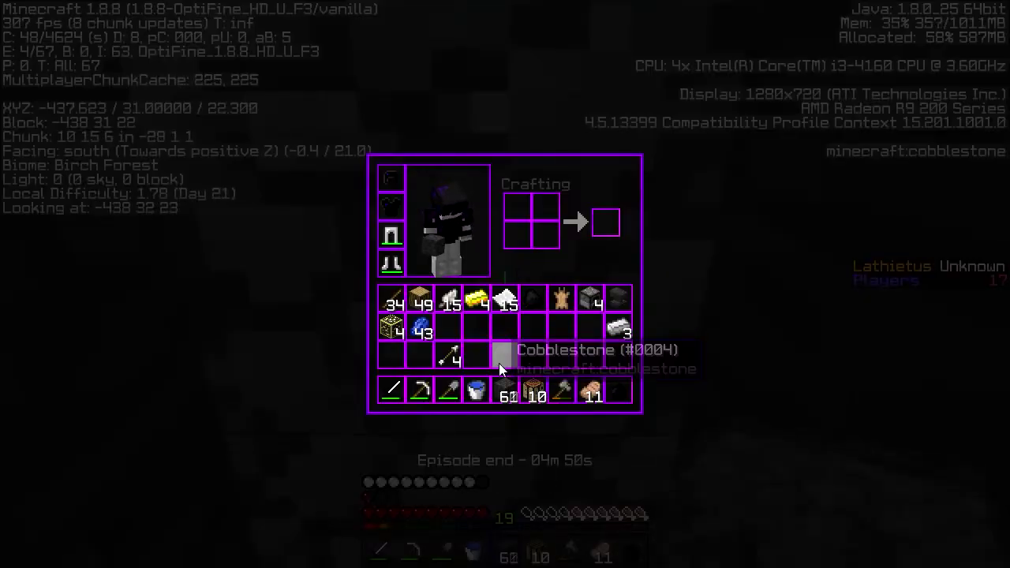
pyautogui.press('e')
pyautogui.press('e')
pyautogui.press('e')
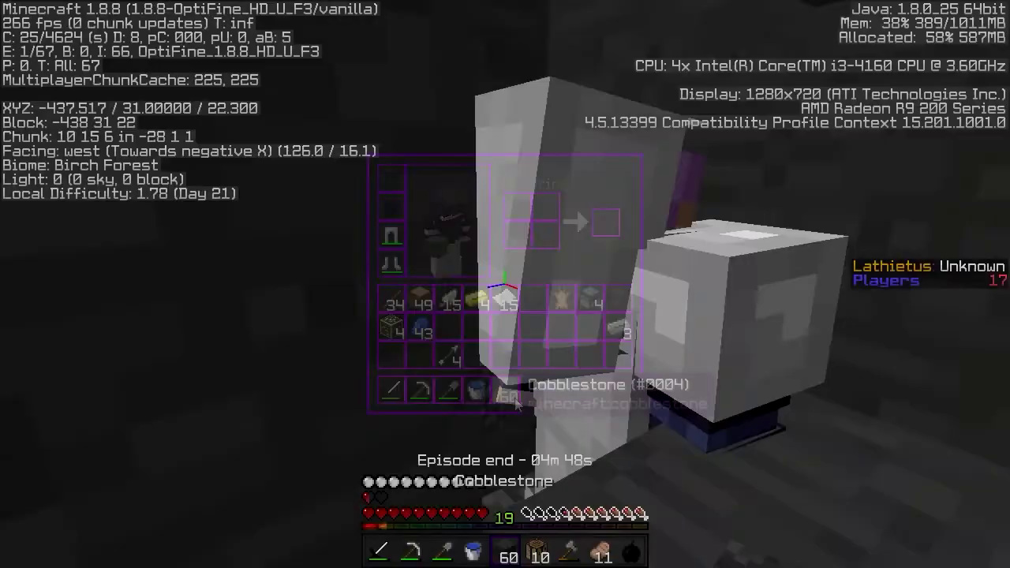
pyautogui.press('2')
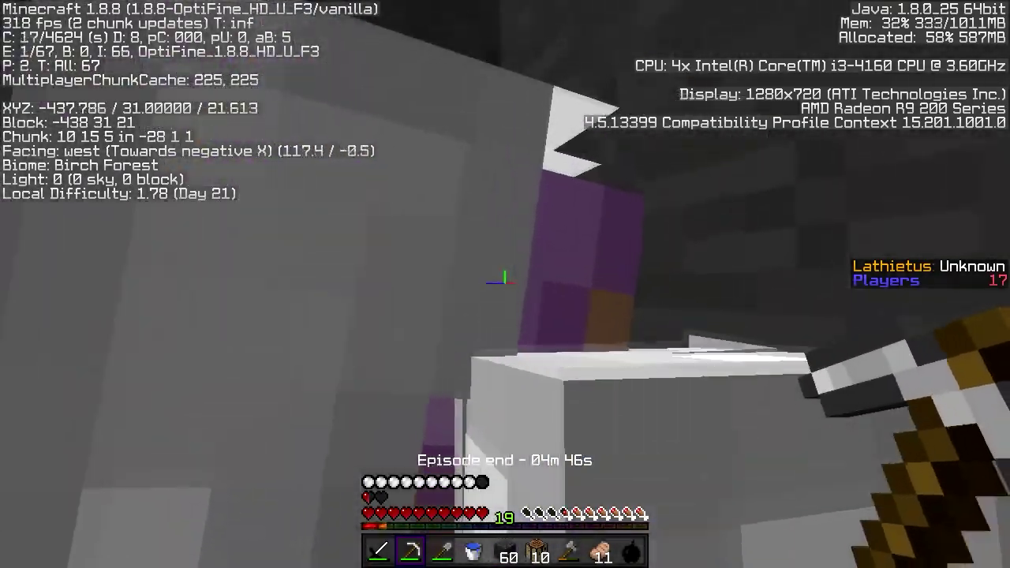
pyautogui.press('1')
pyautogui.press('8')
pyautogui.rightClick(505, 278)
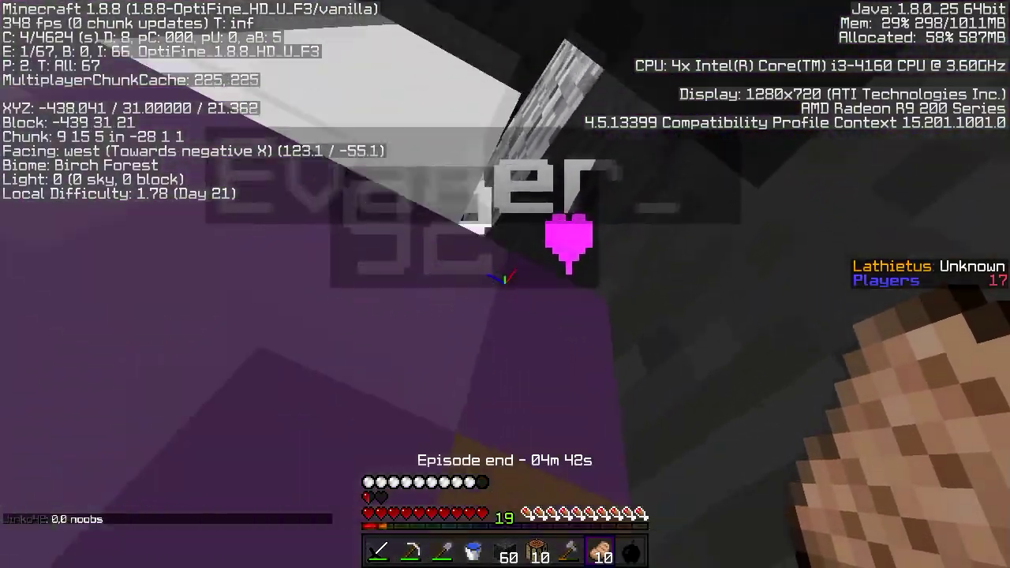
# Pour and scoop back water twice, then pillar up one block with cobblestone
pyautogui.press('4')
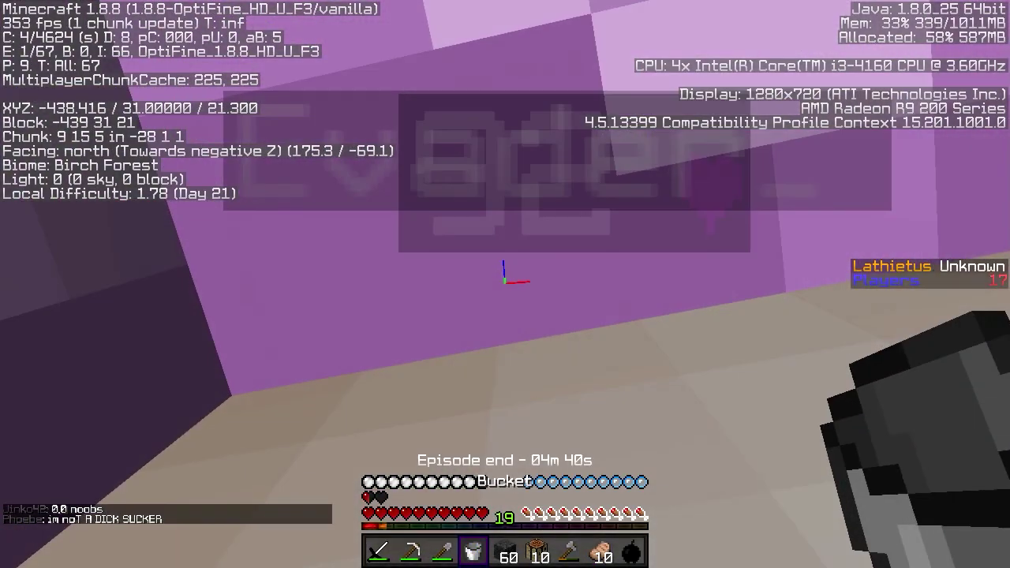
pyautogui.rightClick(505, 277)
pyautogui.rightClick(505, 277)
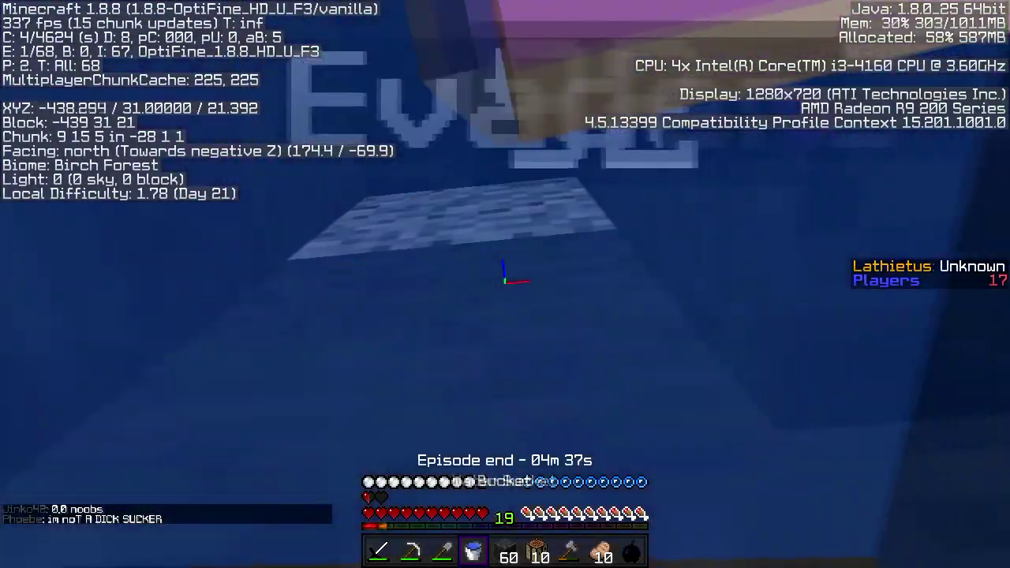
pyautogui.rightClick(505, 278)
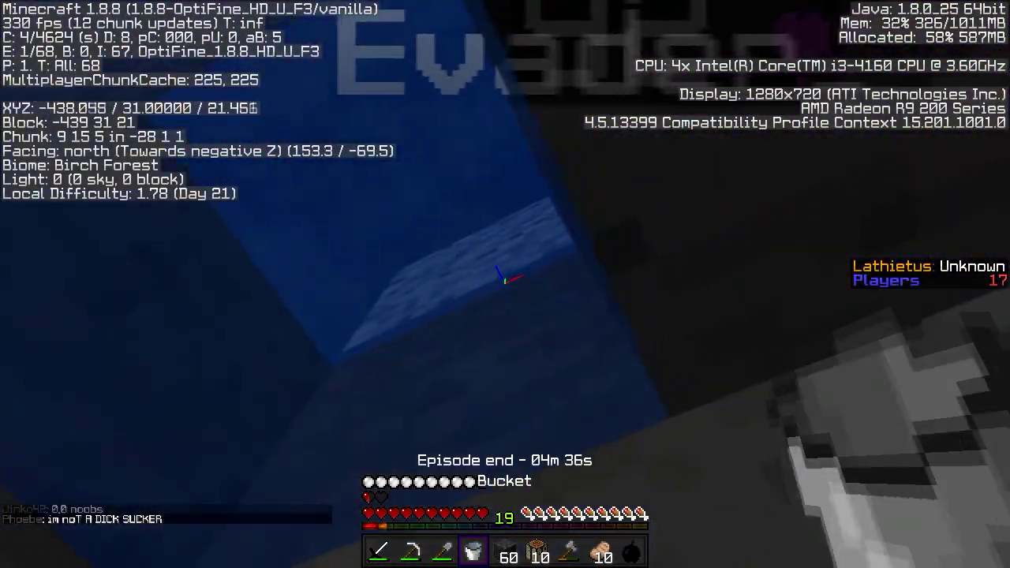
pyautogui.rightClick(505, 278)
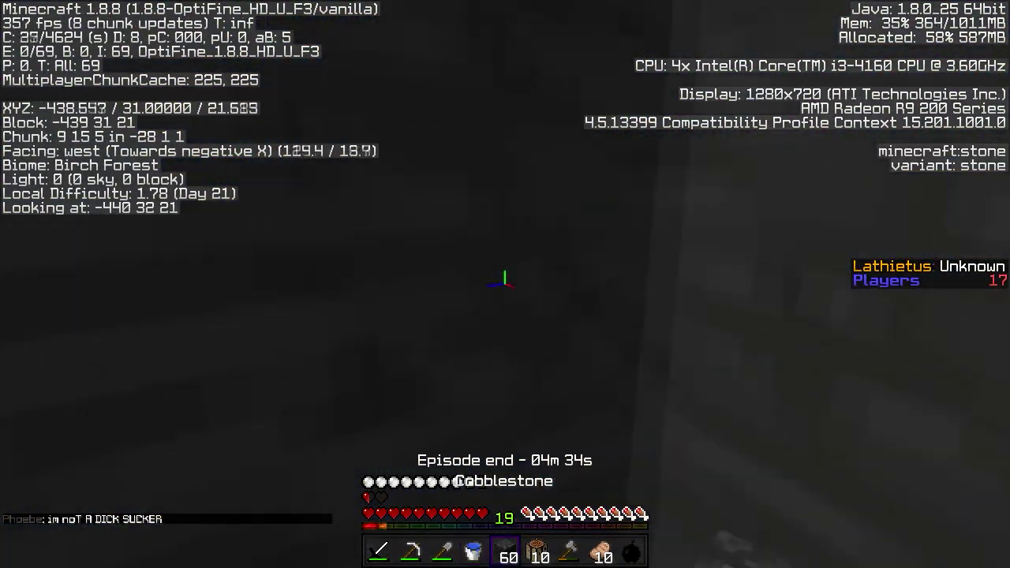
pyautogui.rightClick(505, 284)
pyautogui.rightClick(505, 285)
pyautogui.press('2')
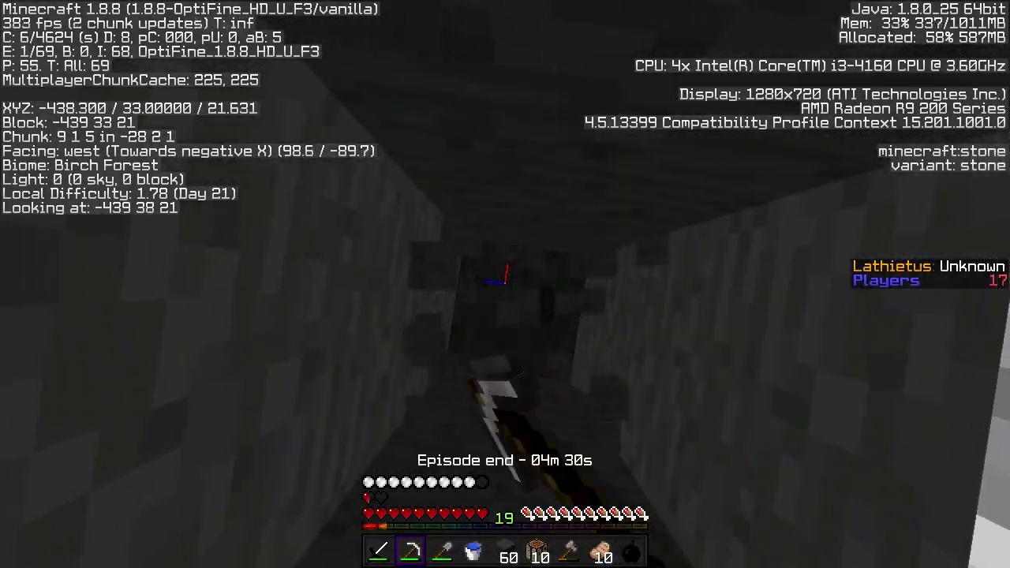
# Tunnel upward in a stone staircase with the pickaxe, mining one block after another
pyautogui.press('5')
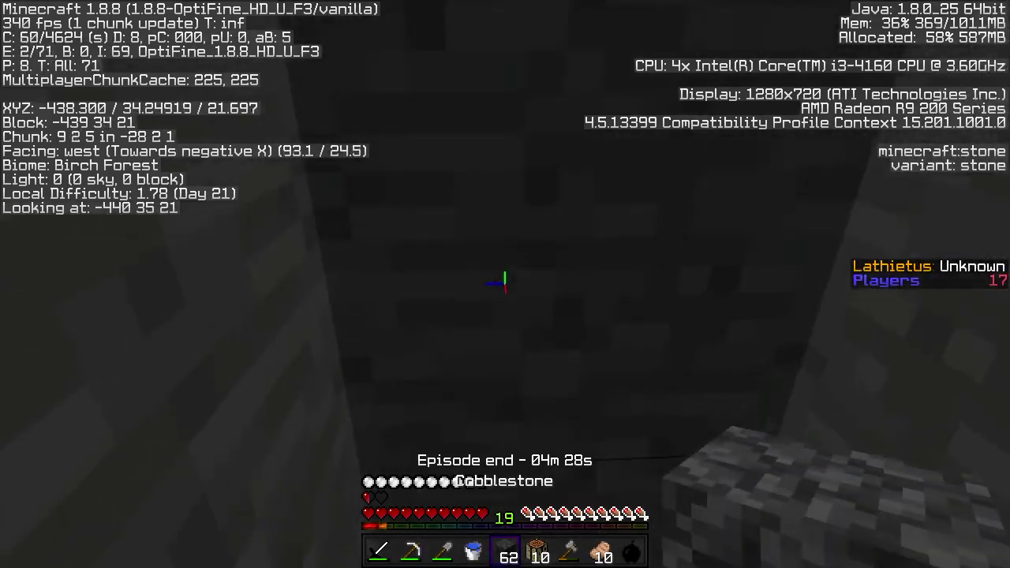
pyautogui.press('2')
pyautogui.click(505, 285)
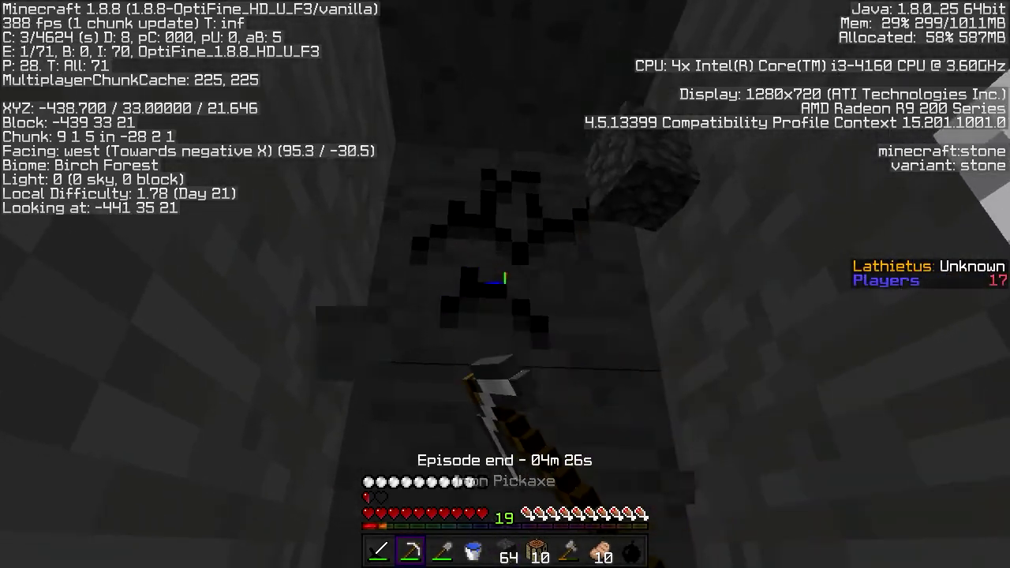
pyautogui.click(505, 284)
pyautogui.press('space')
pyautogui.press('w')
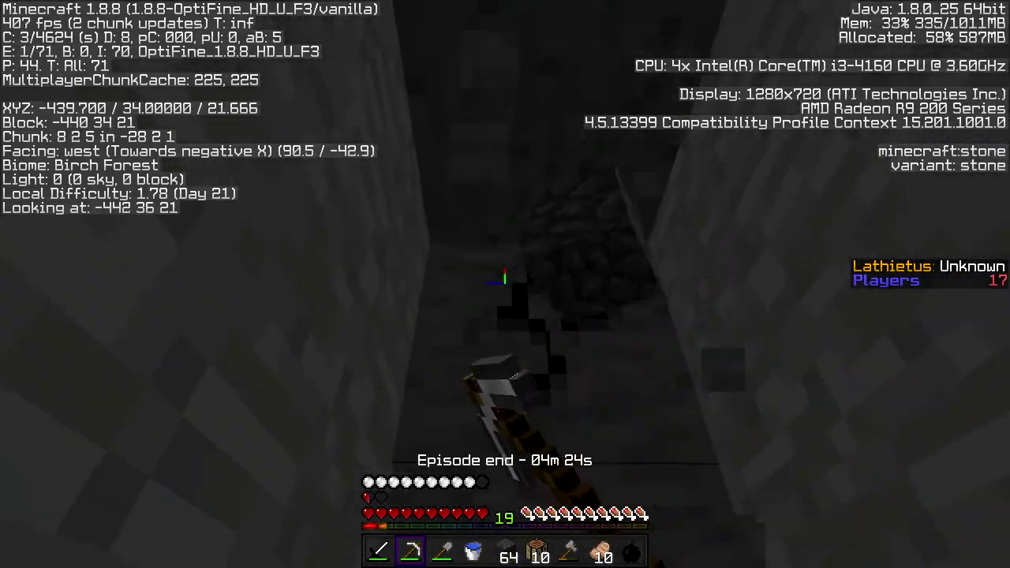
pyautogui.click(505, 284)
pyautogui.press('space')
pyautogui.click(505, 284)
pyautogui.press('w')
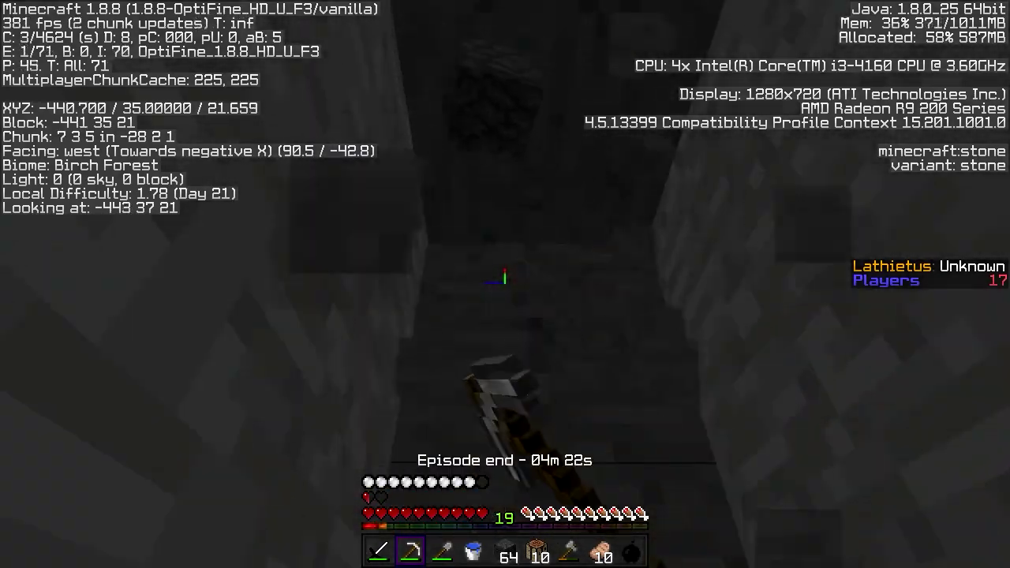
pyautogui.press('space')
pyautogui.click(505, 284)
pyautogui.press('w')
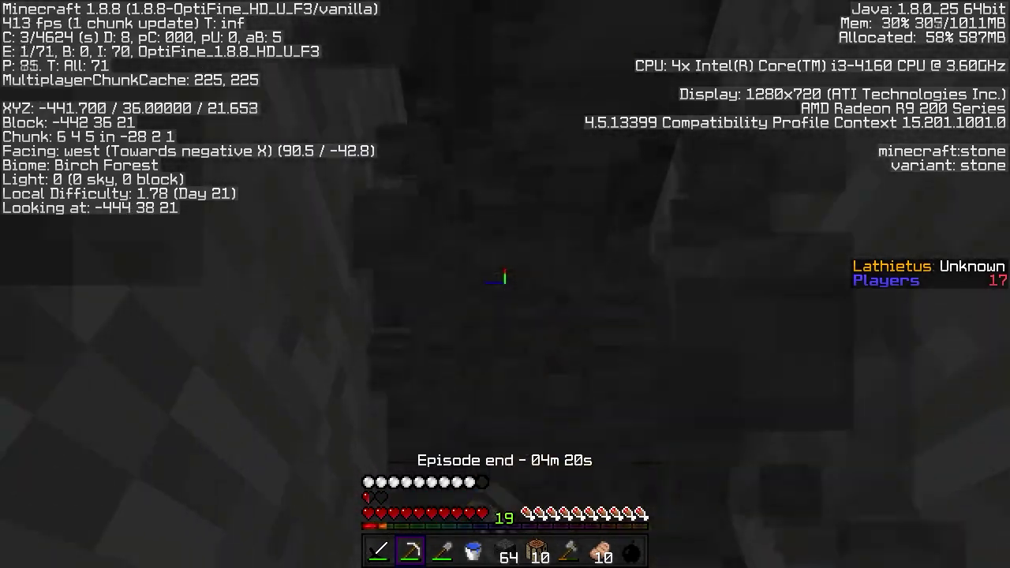
pyautogui.press('space')
pyautogui.press('e')
pyautogui.press('e')
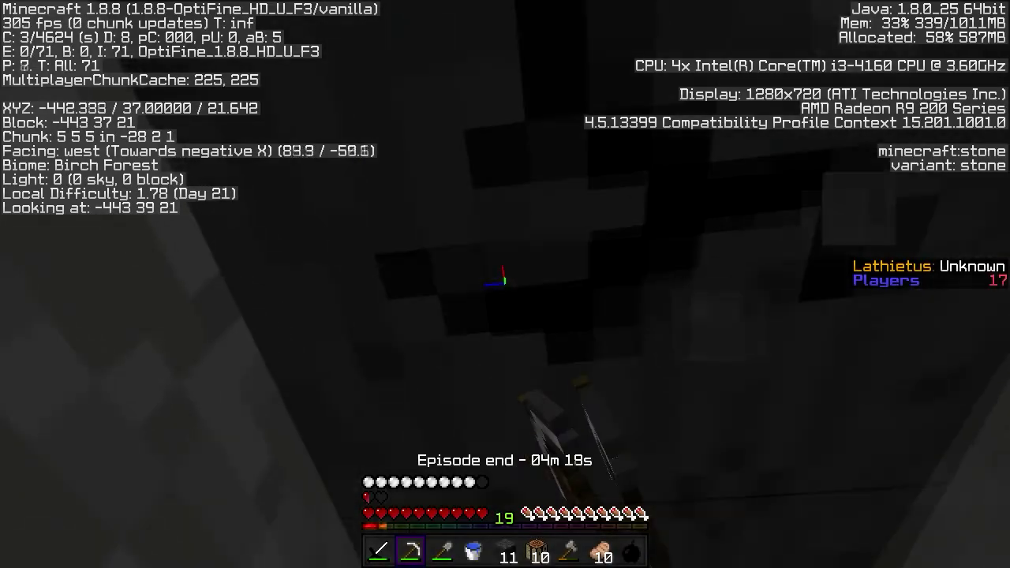
pyautogui.press('w')
pyautogui.click(506, 284)
pyautogui.press('space')
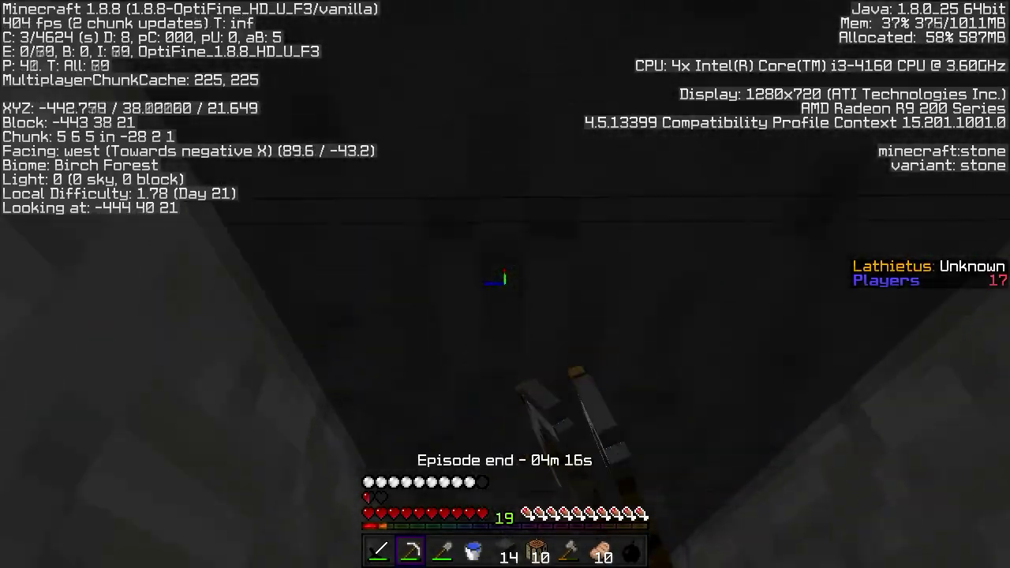
pyautogui.press('Tab')
pyautogui.click(505, 284)
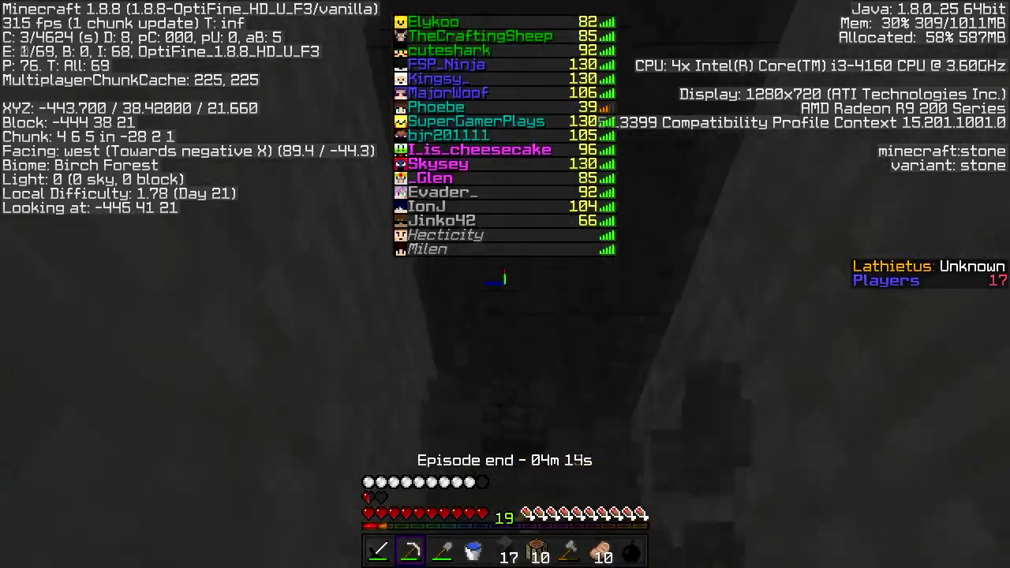
pyautogui.click(505, 284)
pyautogui.press('w')
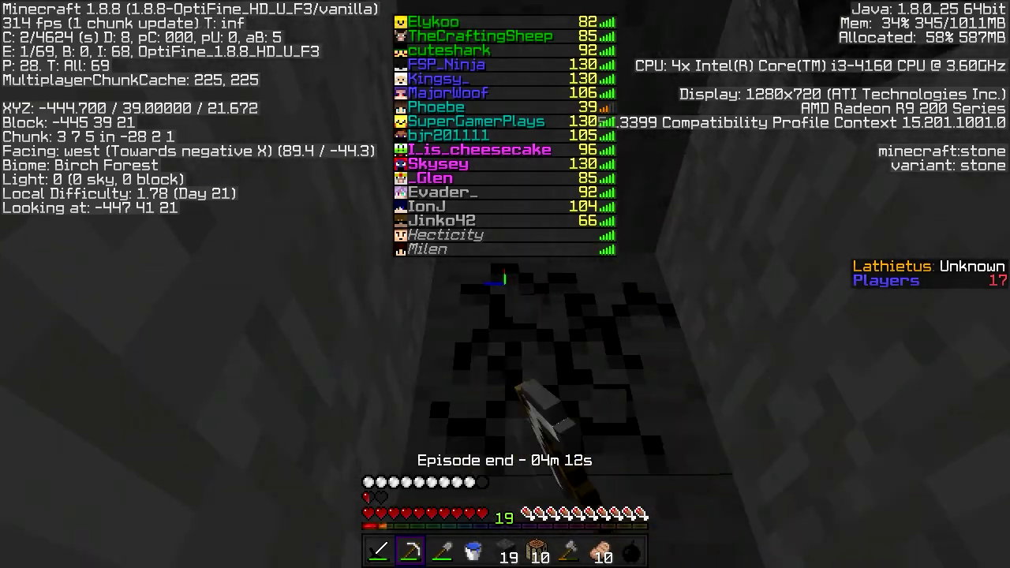
pyautogui.click(505, 284)
pyautogui.press('space')
pyautogui.press('w')
pyautogui.click(505, 284)
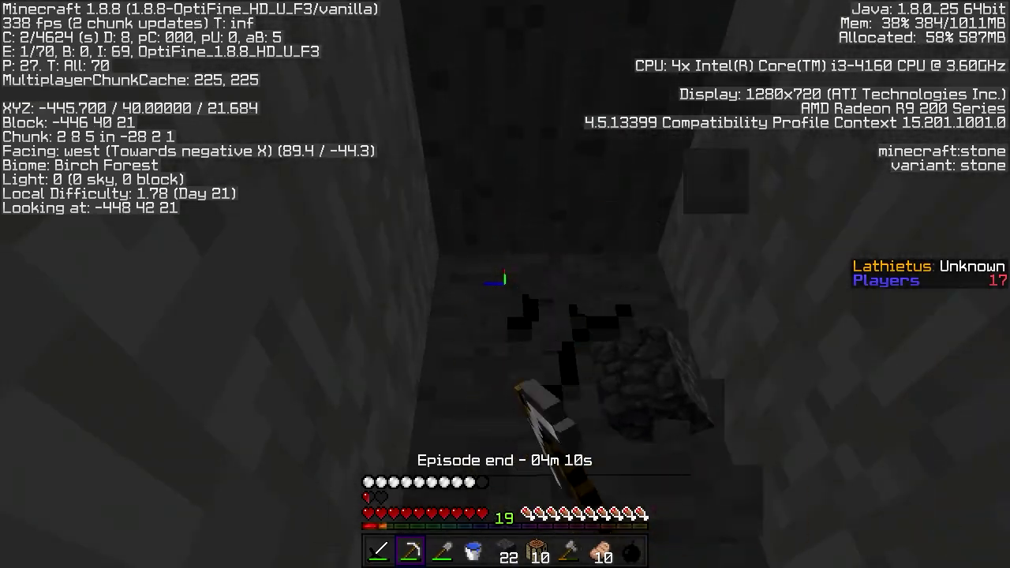
pyautogui.click(505, 285)
pyautogui.press('space')
pyautogui.press('w')
pyautogui.click(506, 285)
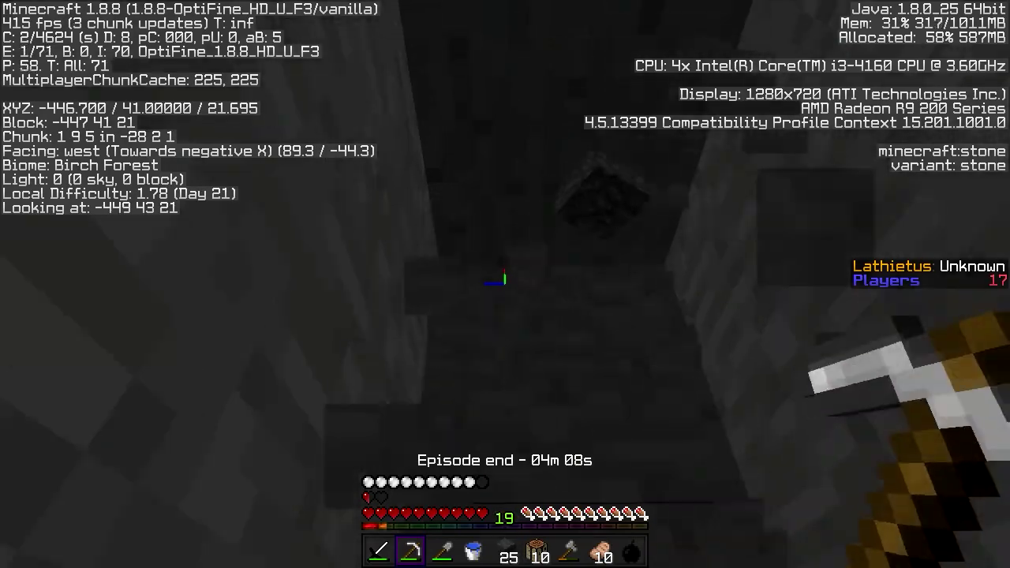
pyautogui.write('tpho')
pyautogui.write(' pve')
# Keep climbing the staircase tunnel, turning north toward the diorite
pyautogui.press('Return')
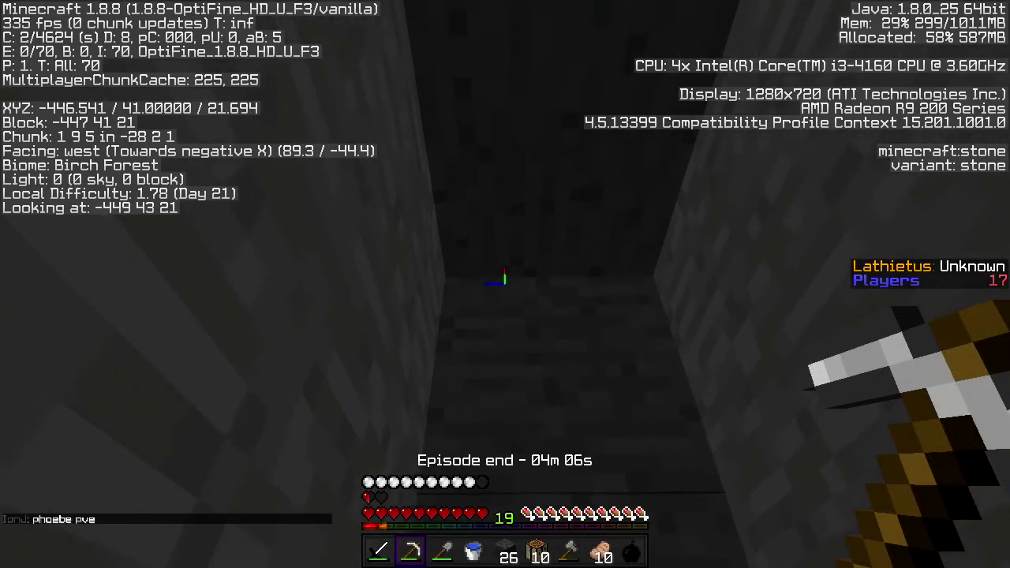
pyautogui.click(505, 284)
pyautogui.press('space')
pyautogui.press('w')
pyautogui.click(505, 284)
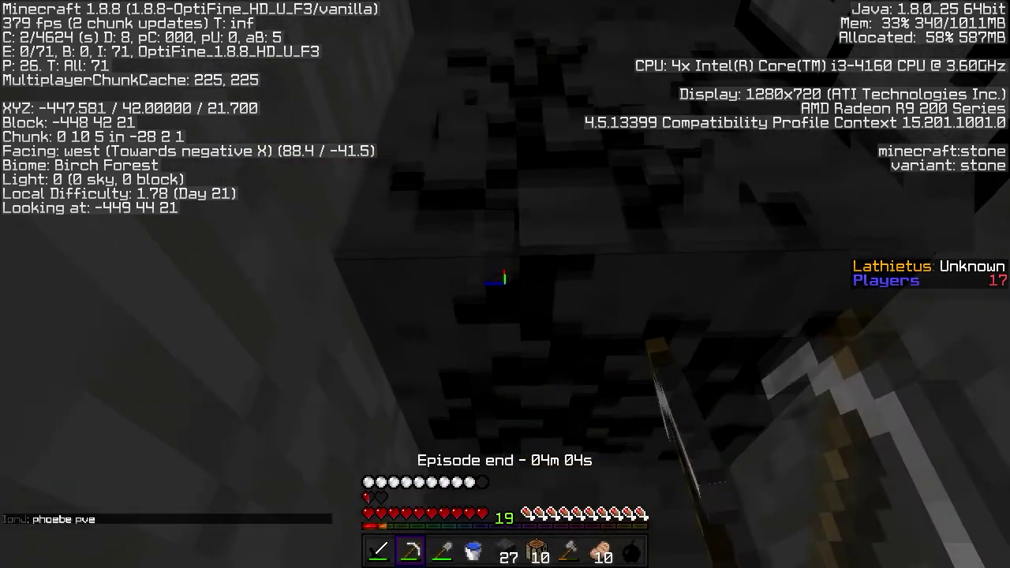
pyautogui.press('space')
pyautogui.click(505, 285)
pyautogui.press('w')
pyautogui.click(505, 284)
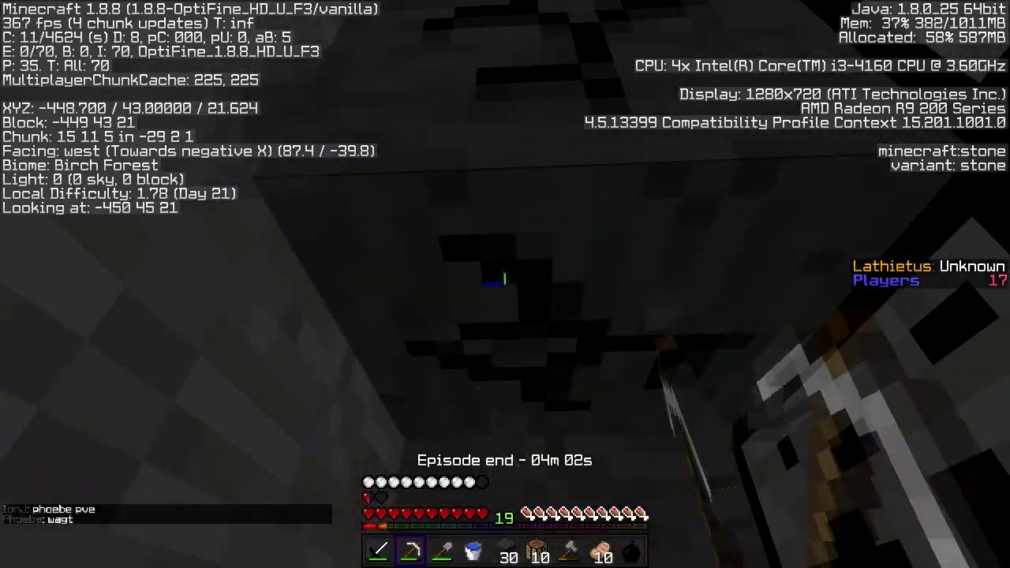
pyautogui.press('space')
pyautogui.click(505, 284)
pyautogui.press('w')
pyautogui.click(505, 285)
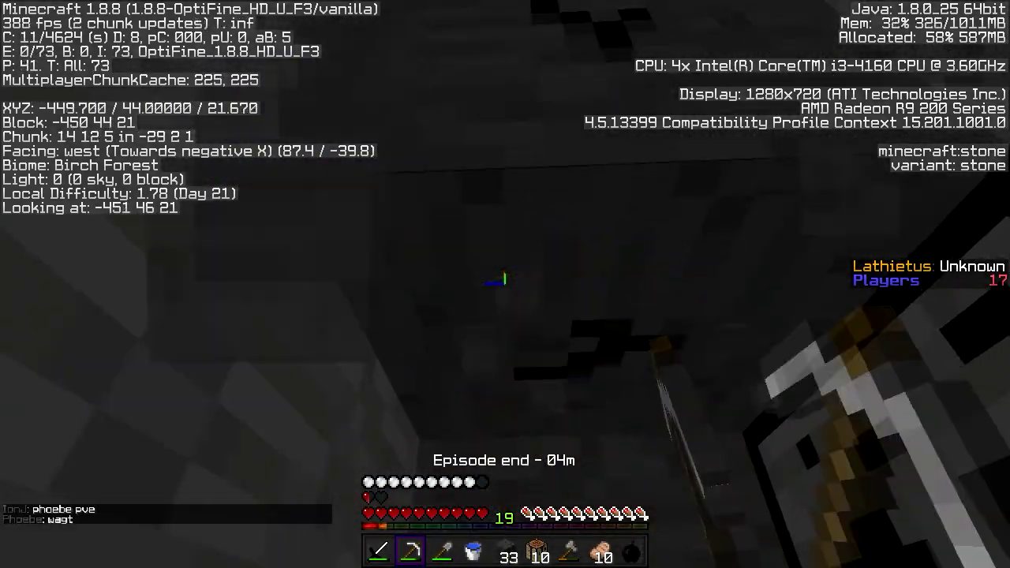
pyautogui.click(505, 284)
pyautogui.press('w')
pyautogui.press('space')
pyautogui.click(505, 284)
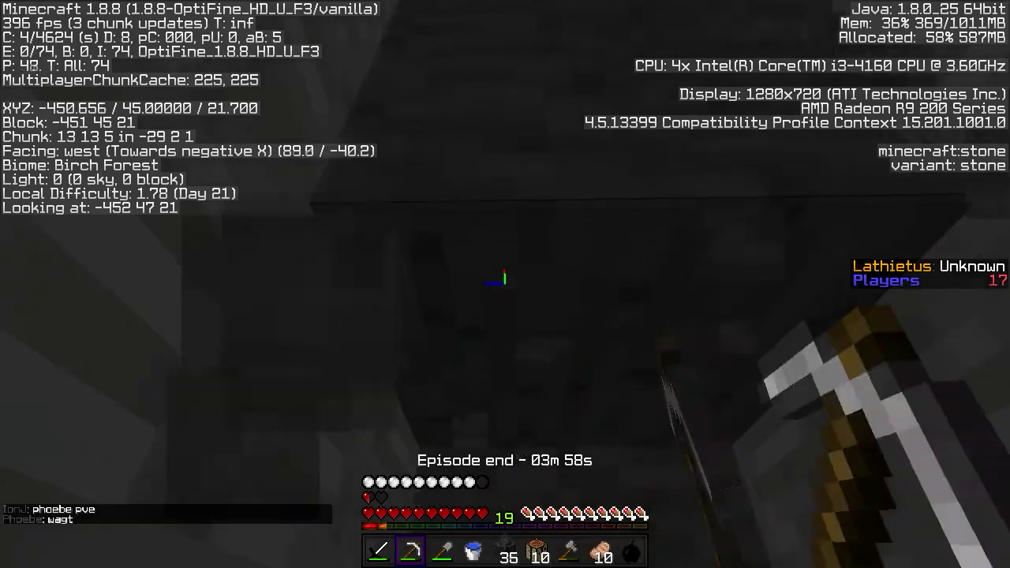
pyautogui.press('space')
pyautogui.click(505, 284)
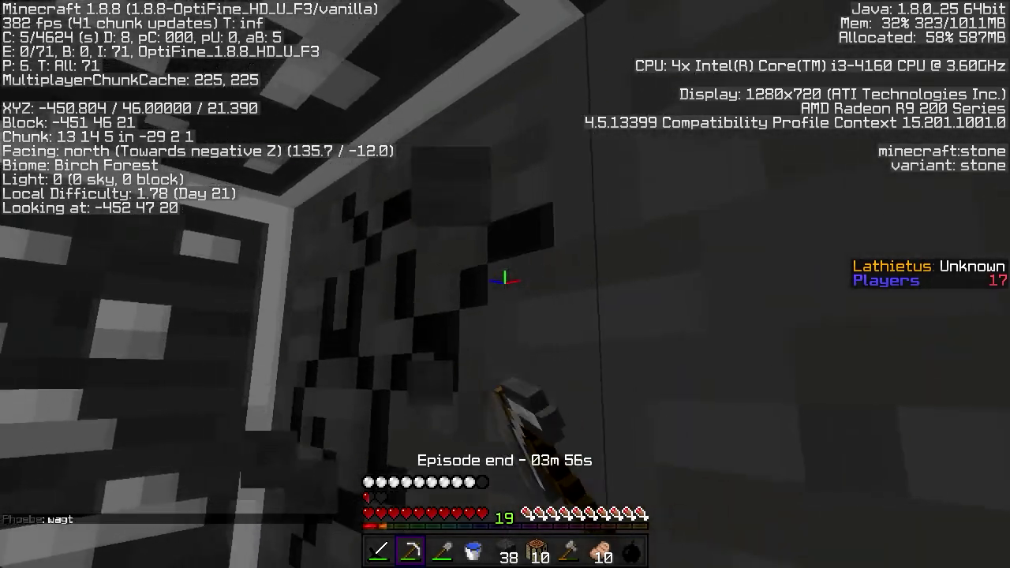
pyautogui.press('w')
pyautogui.click(505, 284)
pyautogui.press('w')
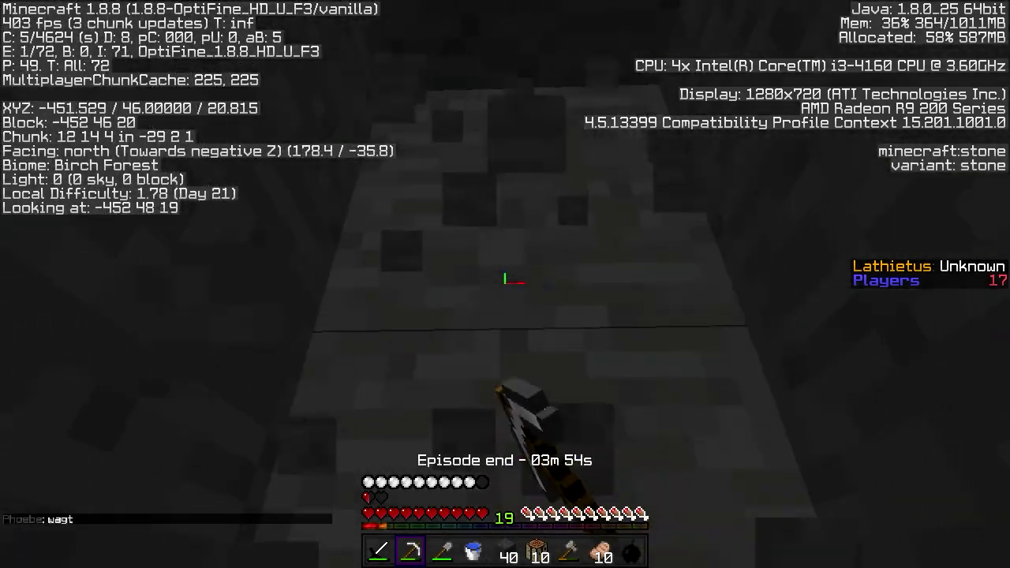
pyautogui.press('w')
pyautogui.click(505, 280)
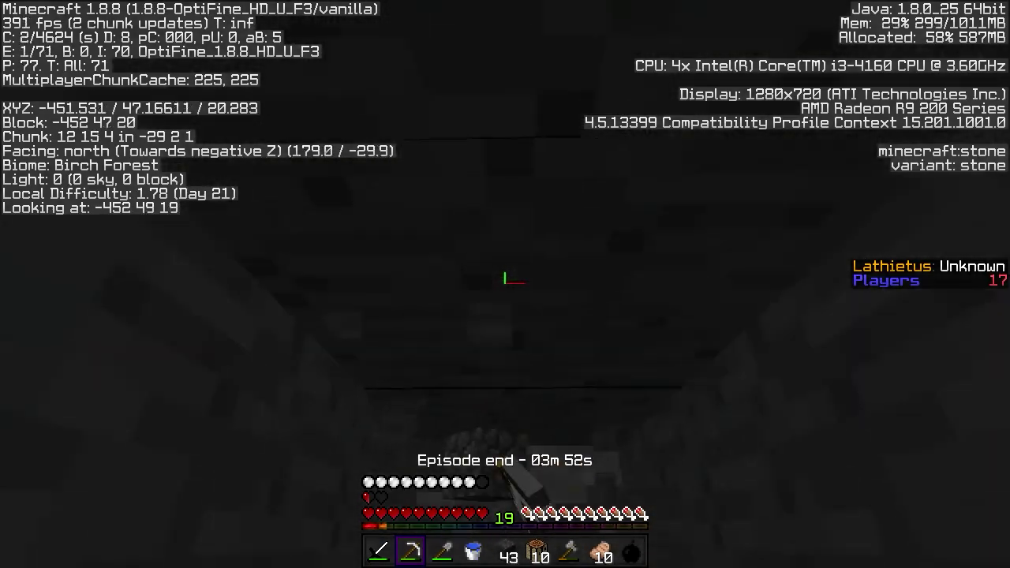
pyautogui.press('Tab')
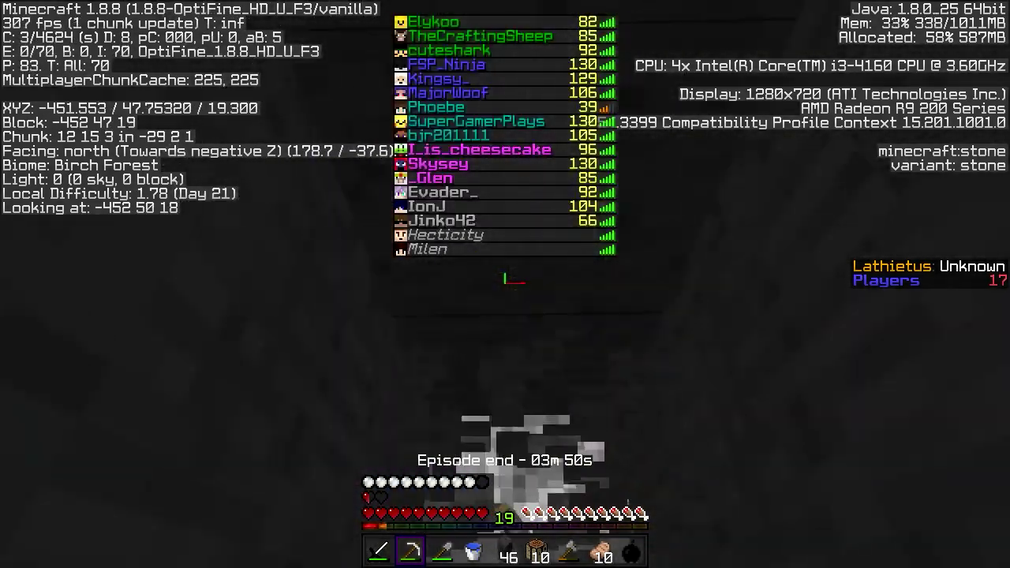
pyautogui.click(505, 279)
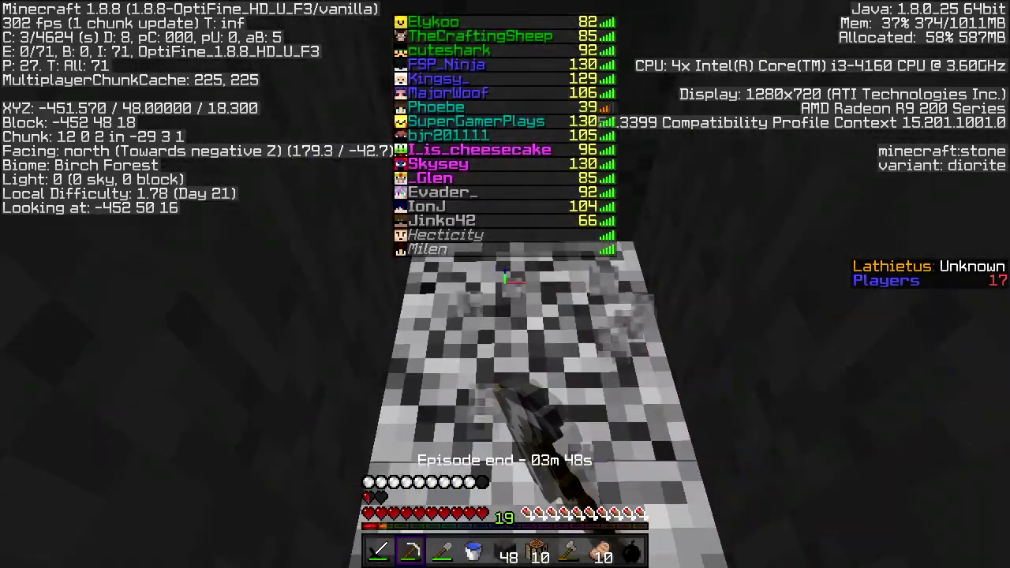
pyautogui.press('w')
pyautogui.click(505, 279)
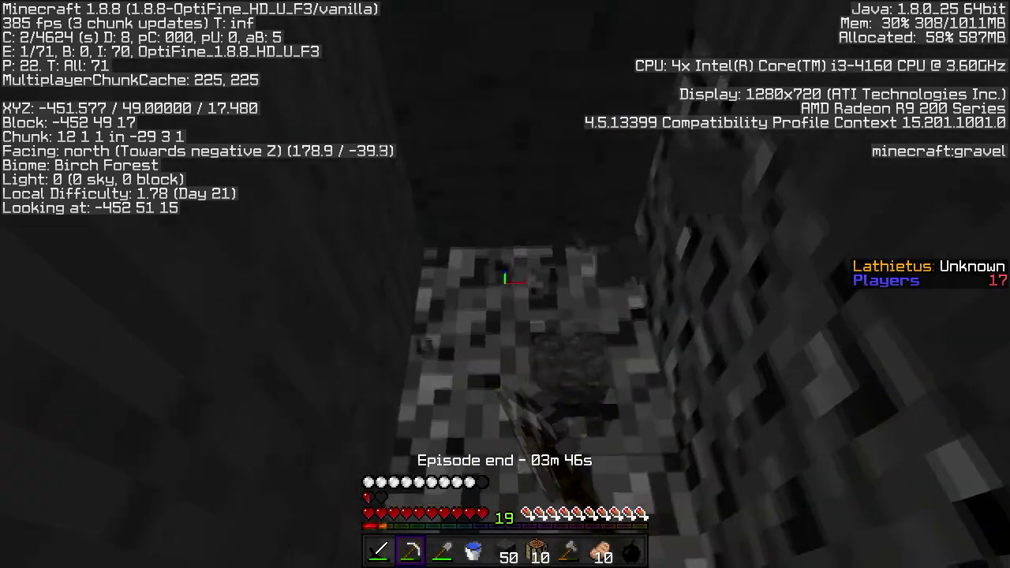
# Dig out the gravel wall ahead with the shovel
pyautogui.press('3')
pyautogui.press('2')
pyautogui.press('3')
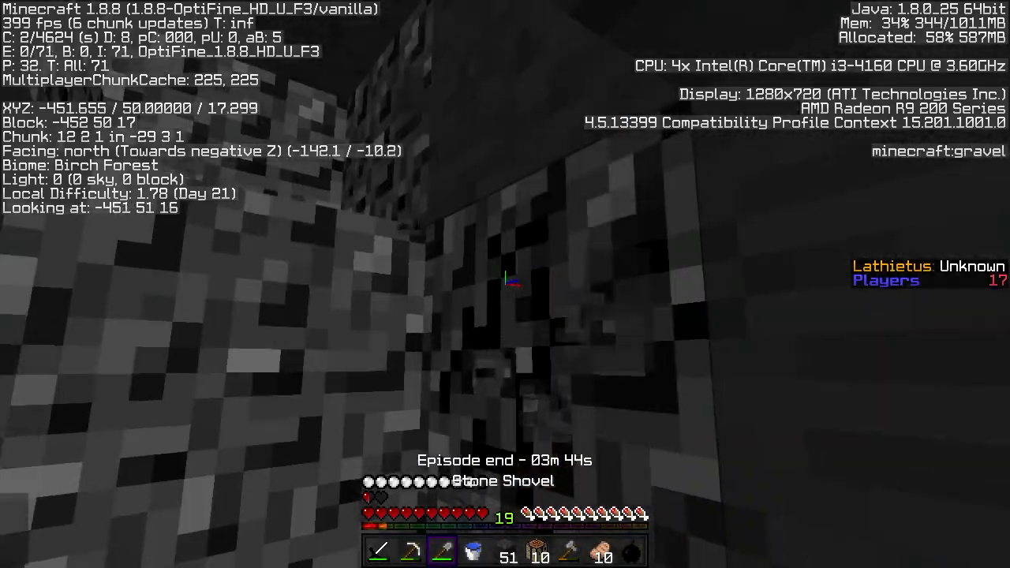
pyautogui.click(505, 279)
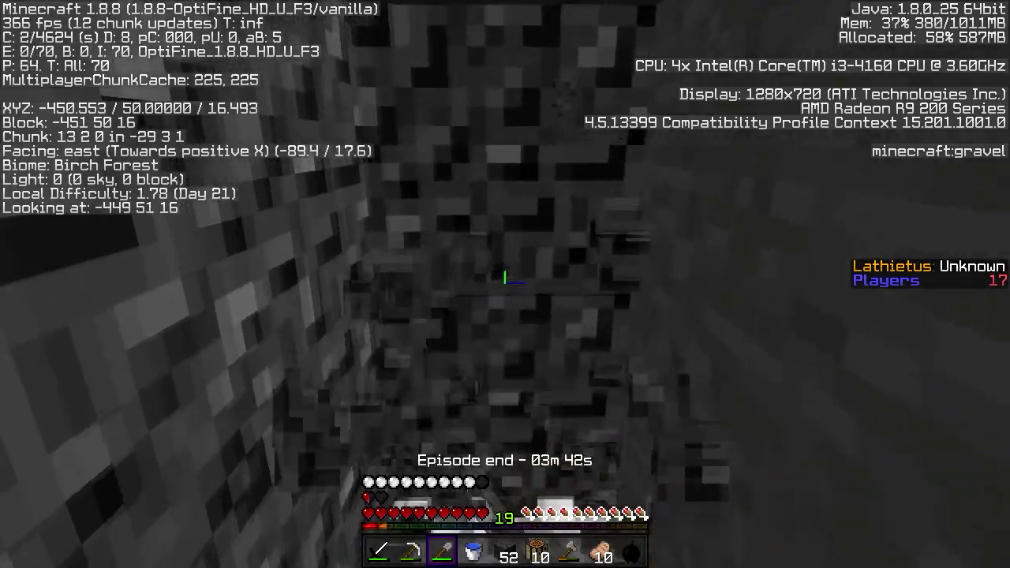
pyautogui.click(505, 278)
pyautogui.press('w')
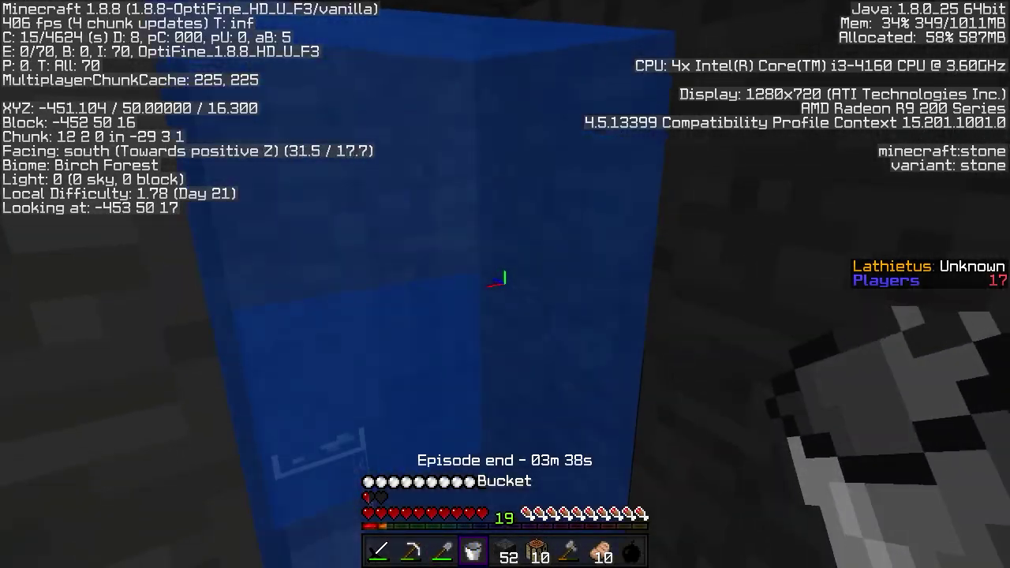
# Walk around the cave pocket and get the water bucket ready
pyautogui.press('2')
pyautogui.press('w')
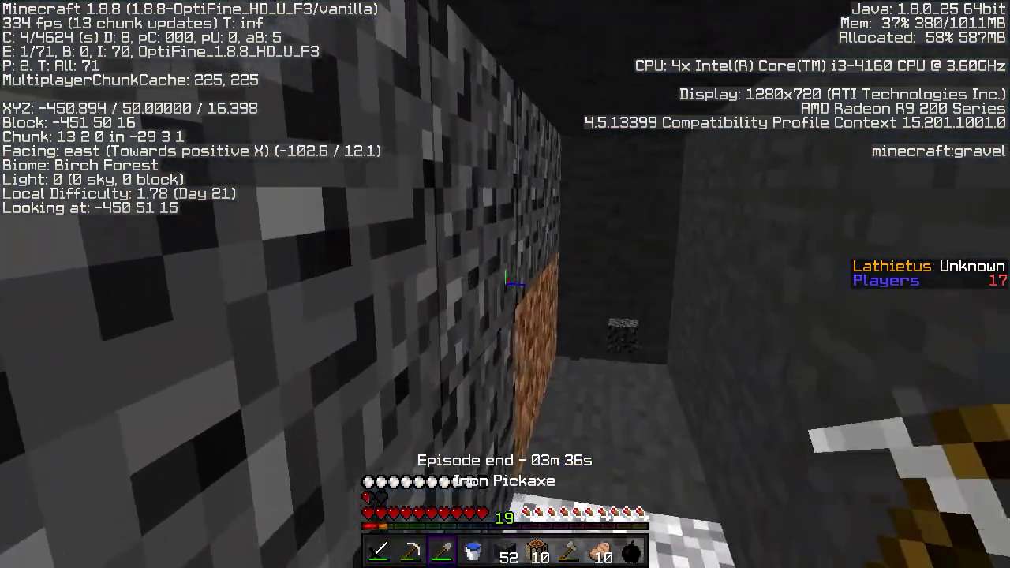
pyautogui.press('3')
pyautogui.press('w')
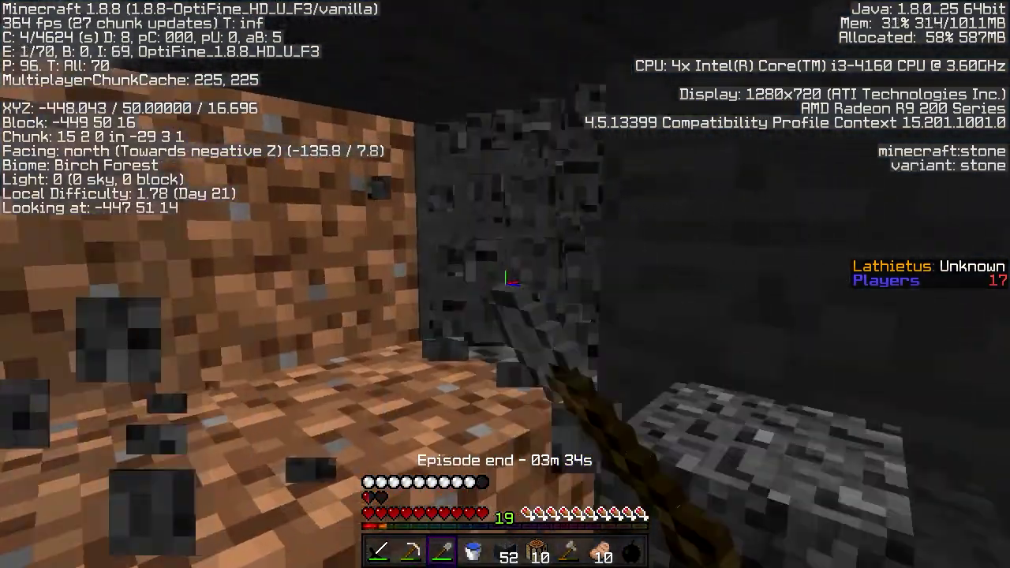
pyautogui.press('w')
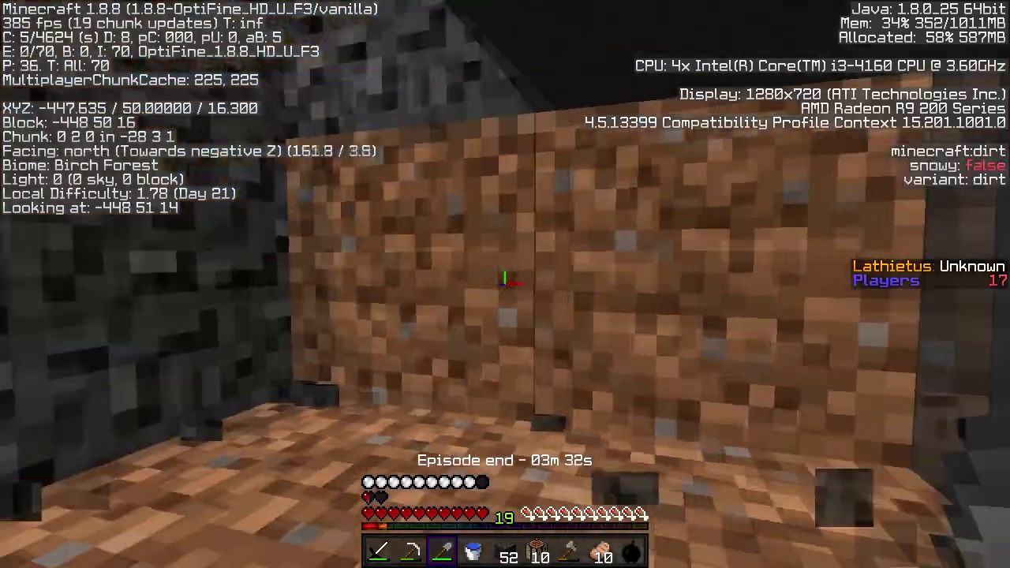
pyautogui.press('w')
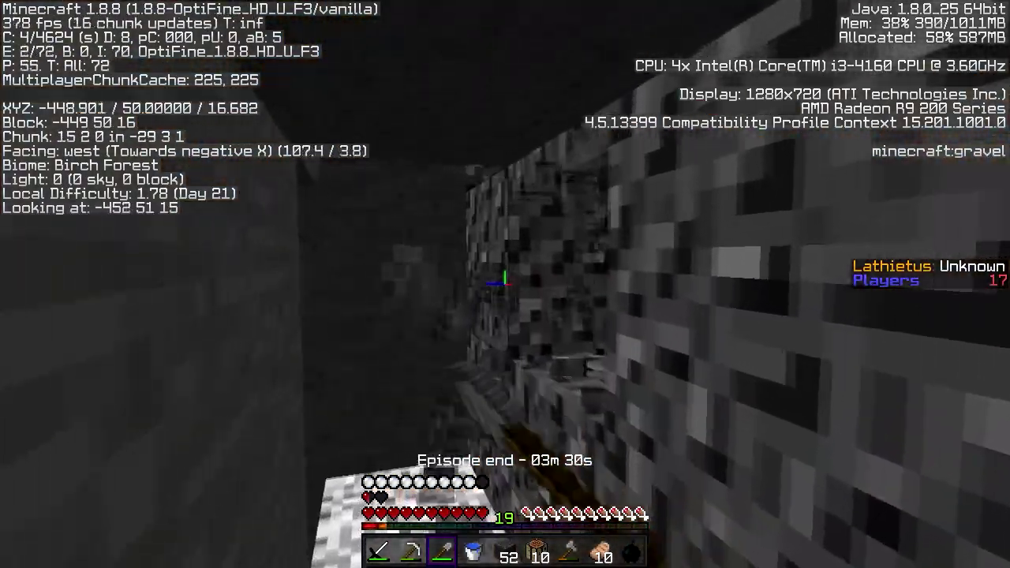
pyautogui.press('w')
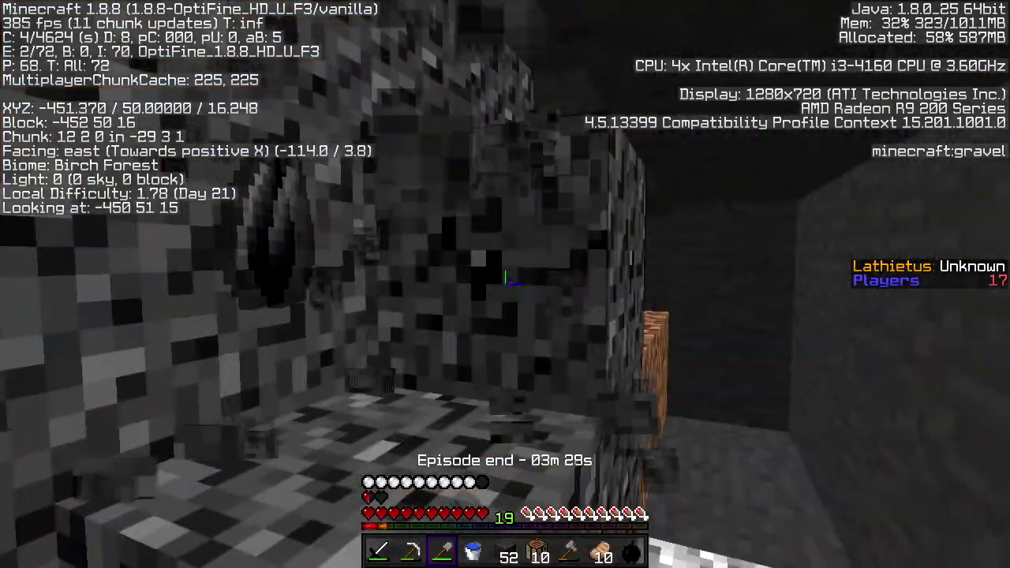
pyautogui.press('w')
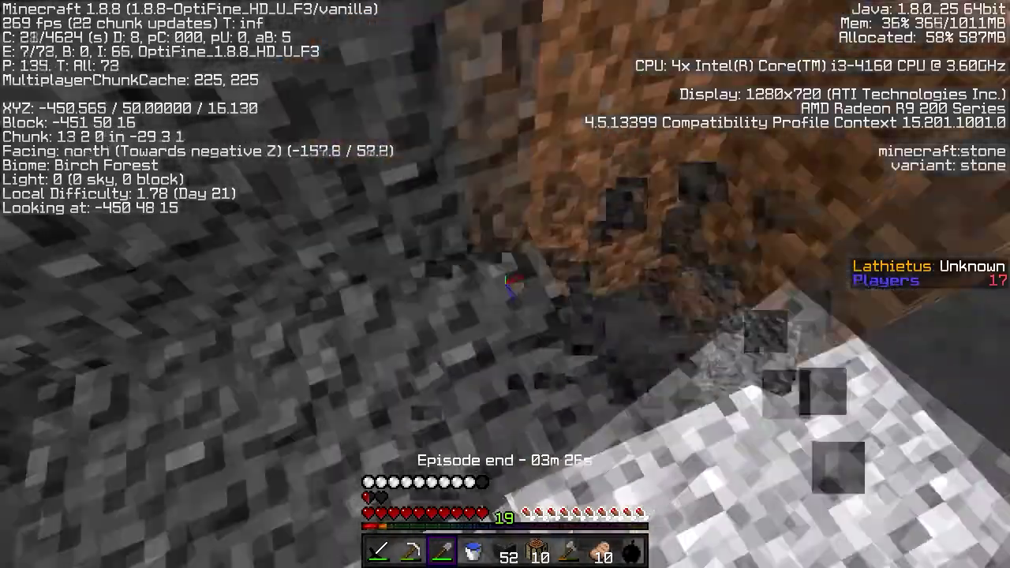
pyautogui.press('4')
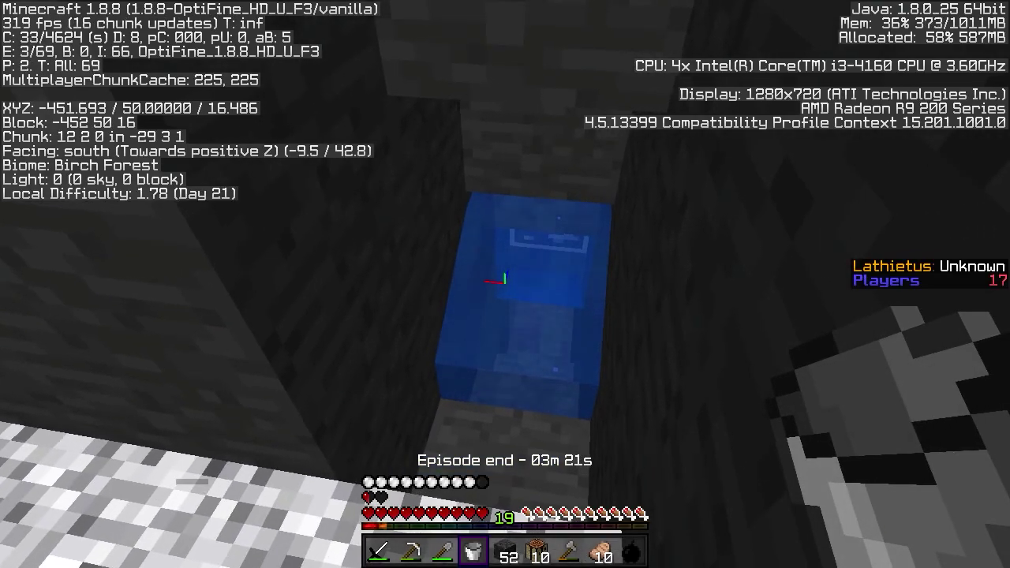
# Shovel out the gravel to the west and below, dropping into the hole
pyautogui.press('2')
pyautogui.press('3')
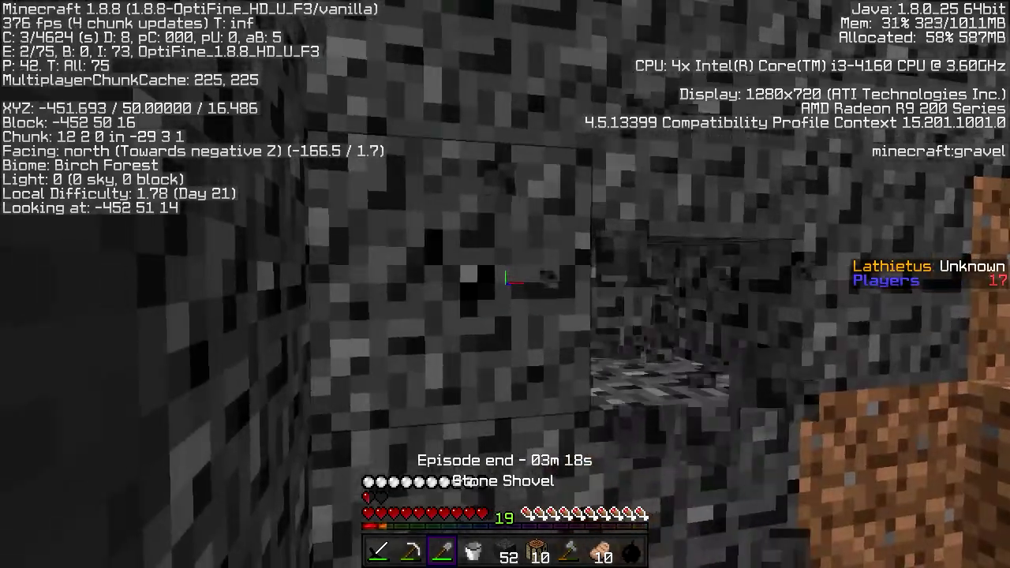
pyautogui.click(505, 280)
pyautogui.click(505, 281)
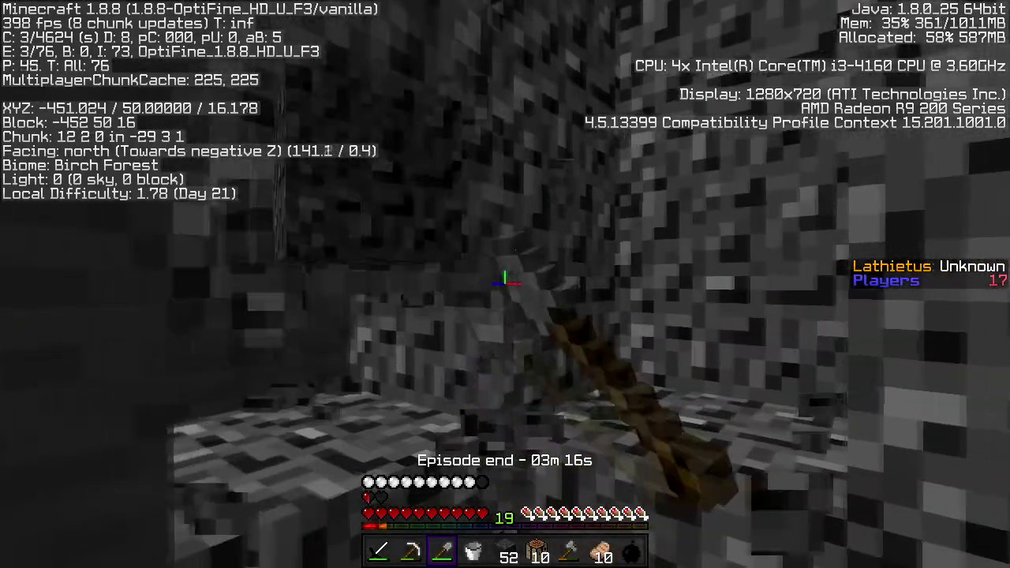
pyautogui.click(505, 280)
pyautogui.press('w')
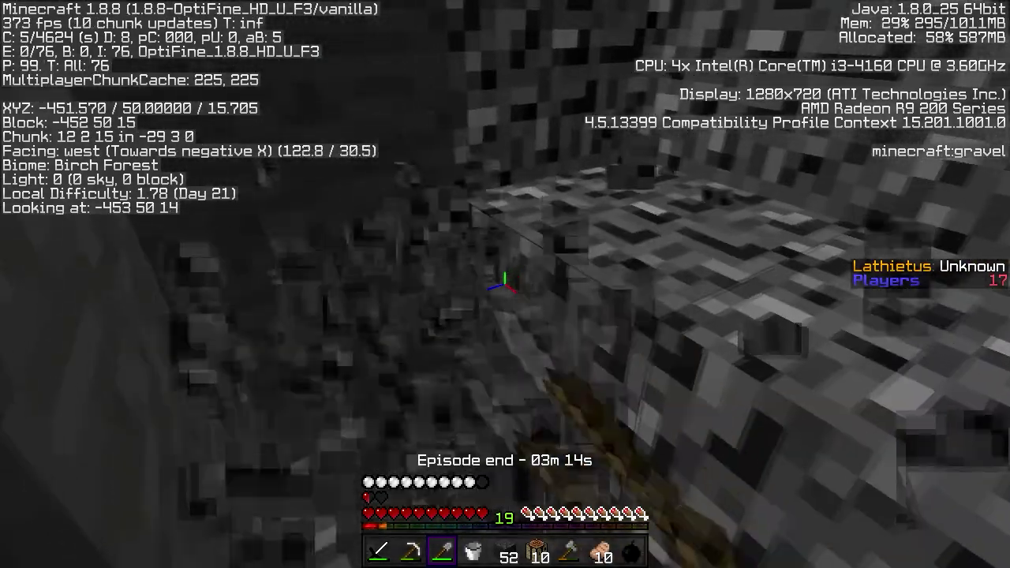
pyautogui.press('w')
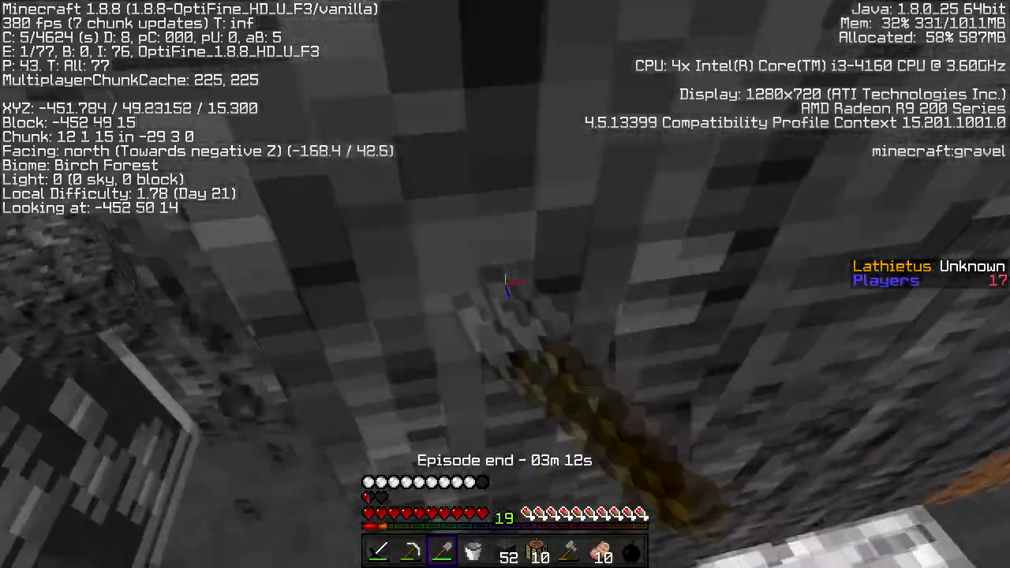
pyautogui.press('w')
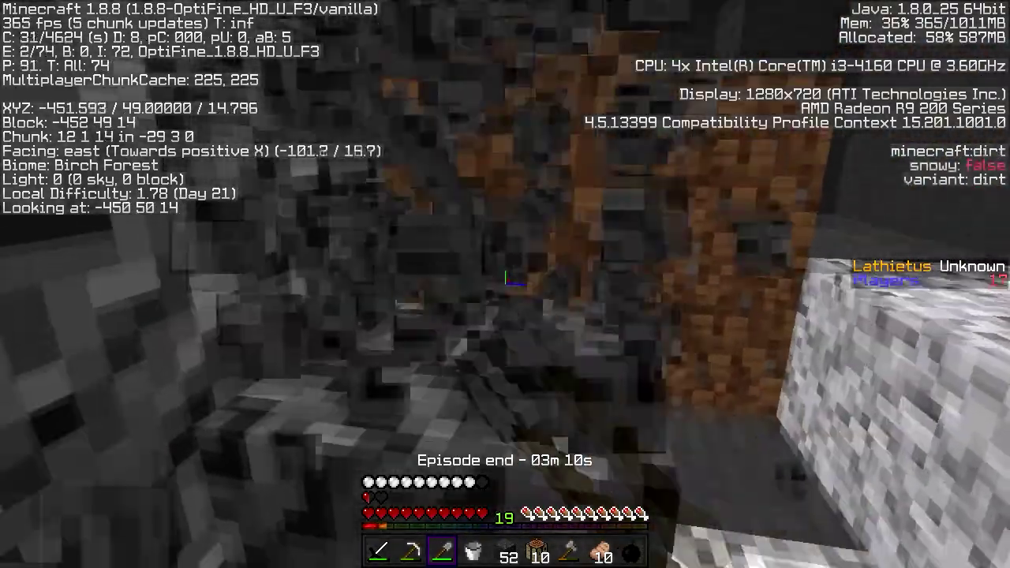
pyautogui.click(506, 280)
pyautogui.press('w')
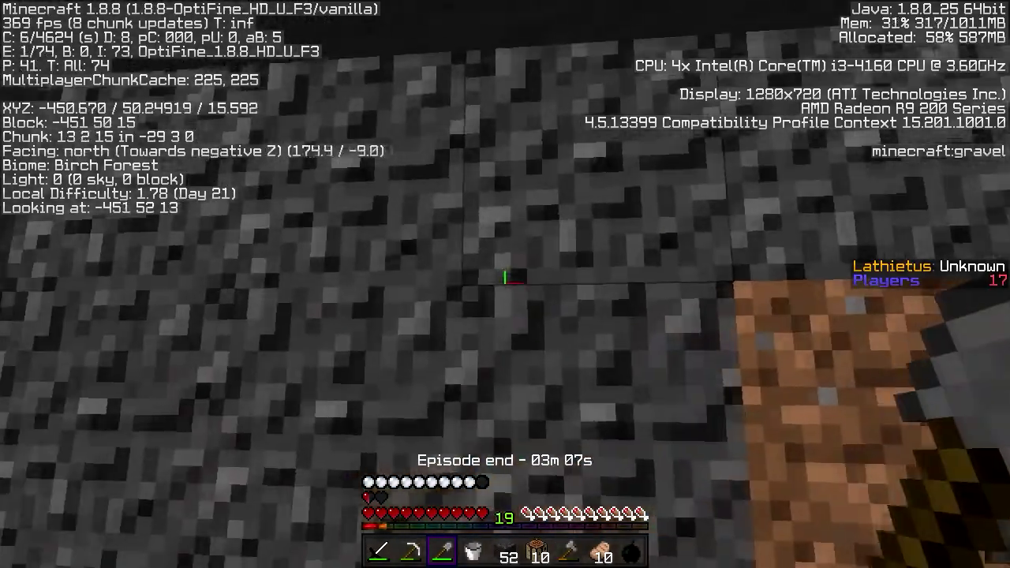
# Pour and scoop water to drop safely into the lower shaft
pyautogui.press('4')
pyautogui.rightClick(505, 282)
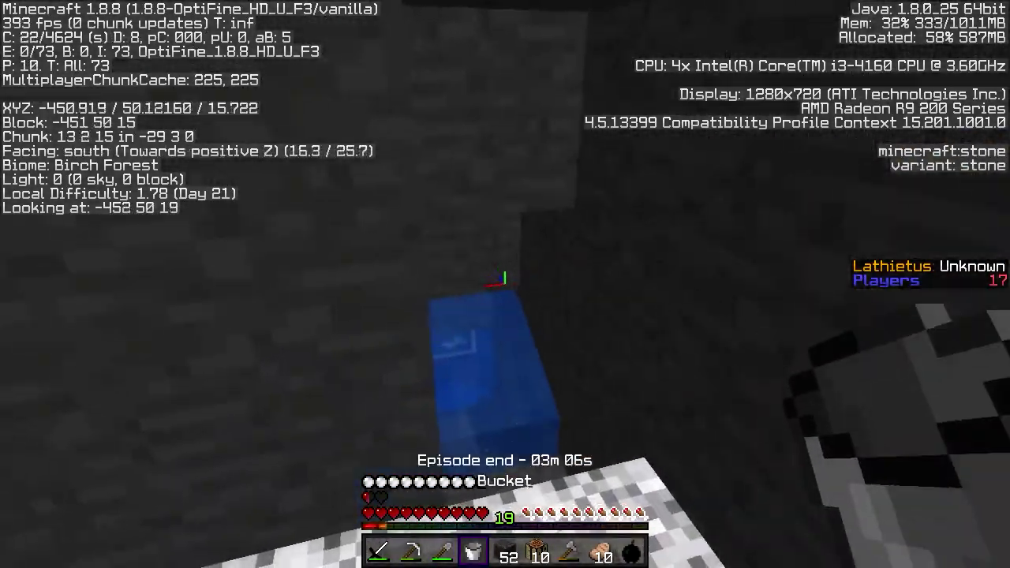
pyautogui.press('w')
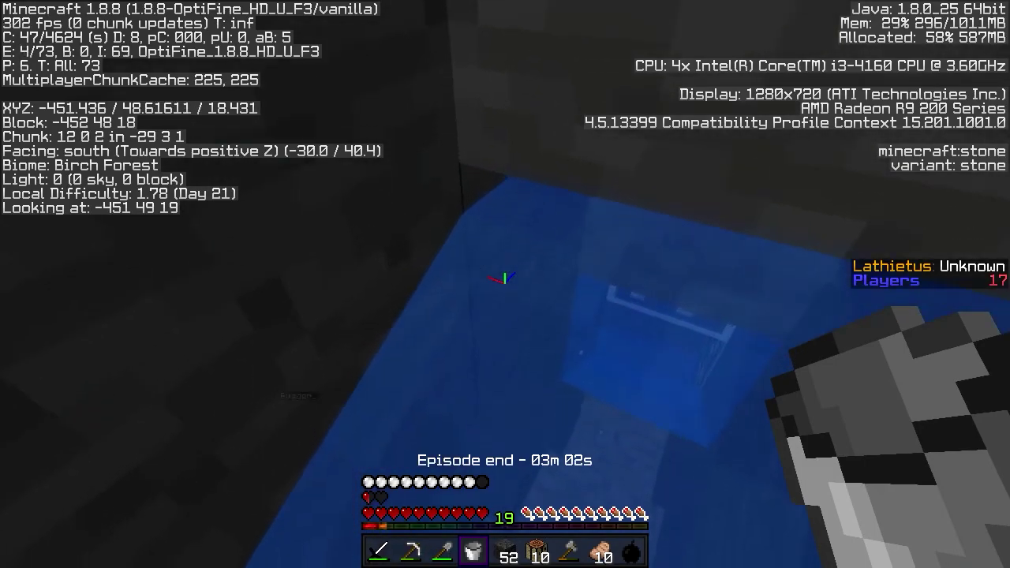
pyautogui.rightClick(505, 278)
pyautogui.press('w')
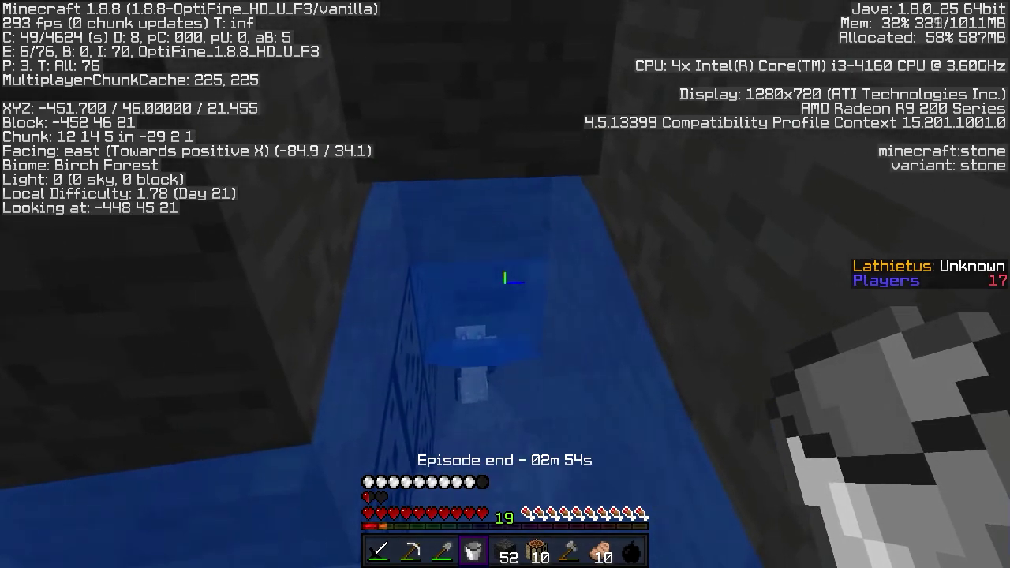
pyautogui.rightClick(505, 278)
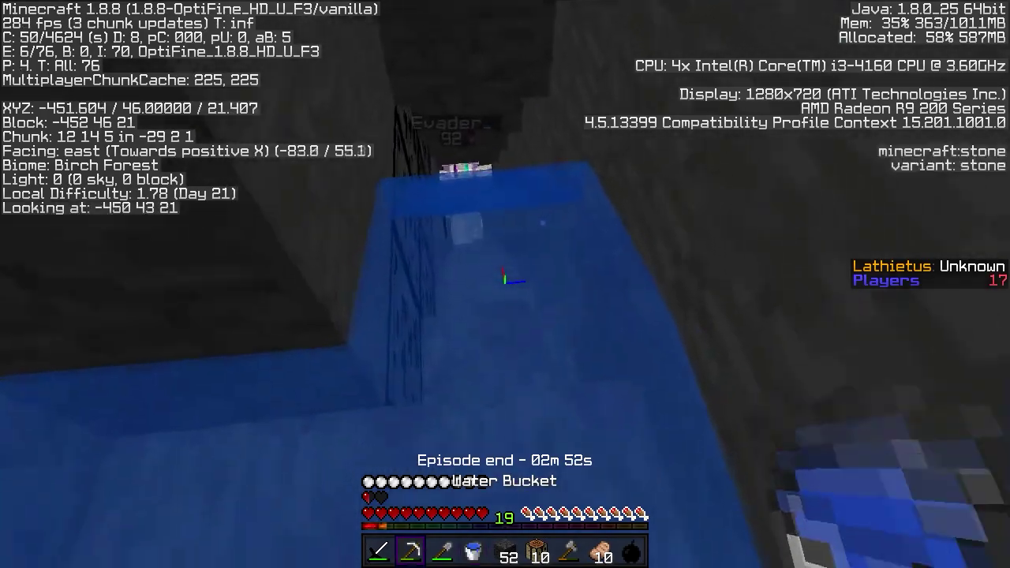
# Scoop up the water column and pour it back down the shaft
pyautogui.press('2')
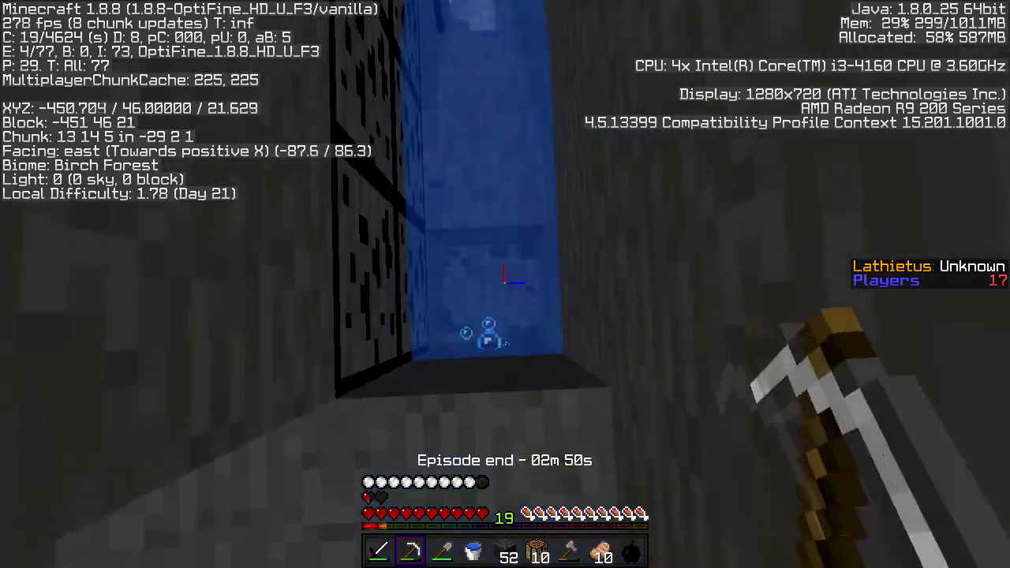
pyautogui.press('4')
pyautogui.rightClick(505, 281)
pyautogui.press('2')
pyautogui.press('4')
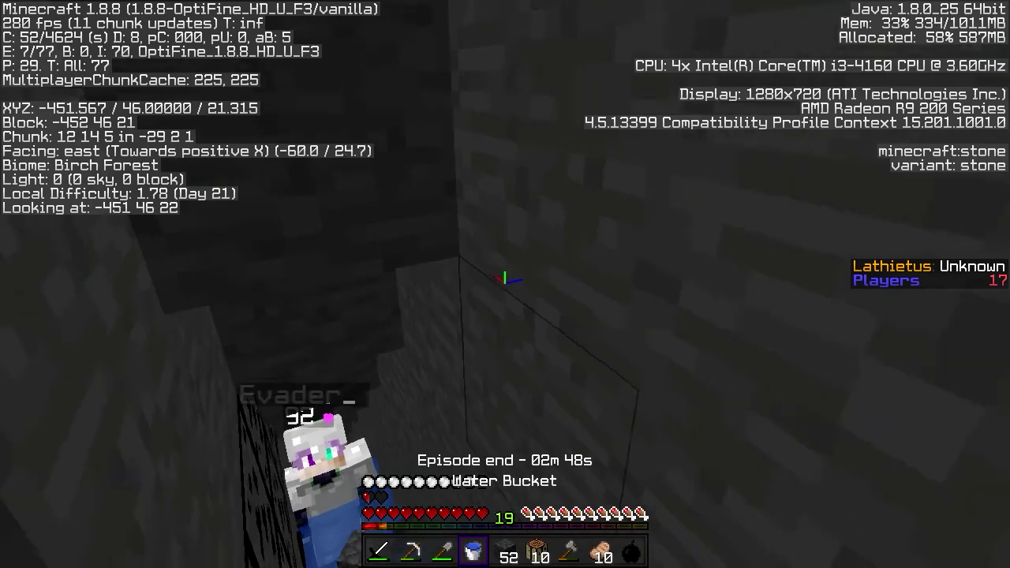
pyautogui.rightClick(505, 279)
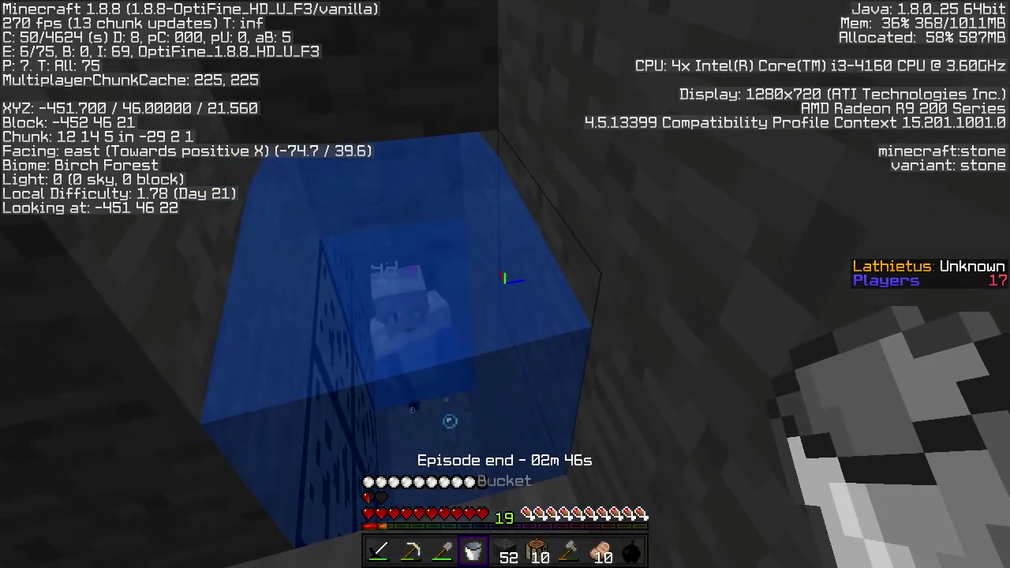
pyautogui.rightClick(505, 278)
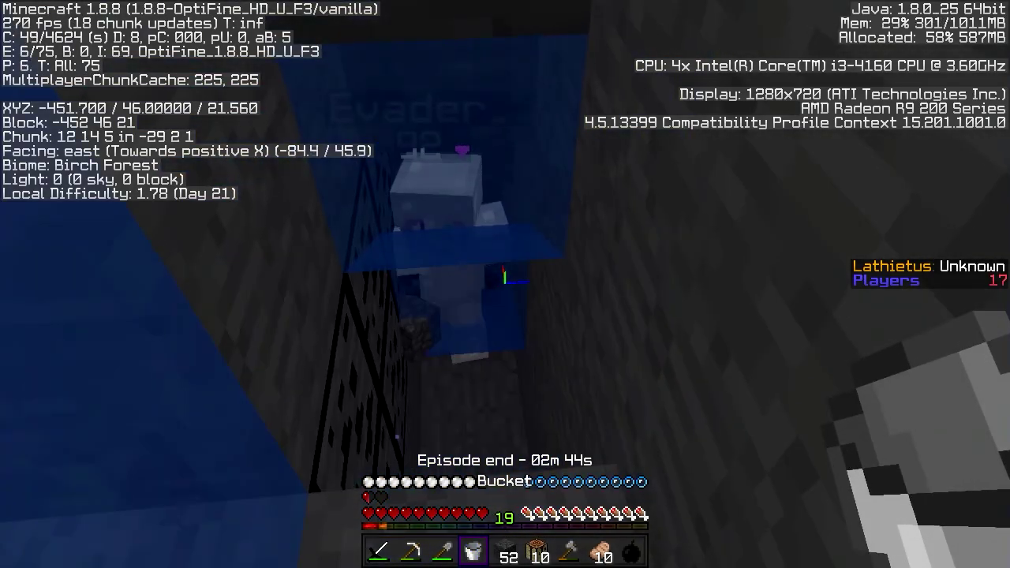
pyautogui.rightClick(505, 279)
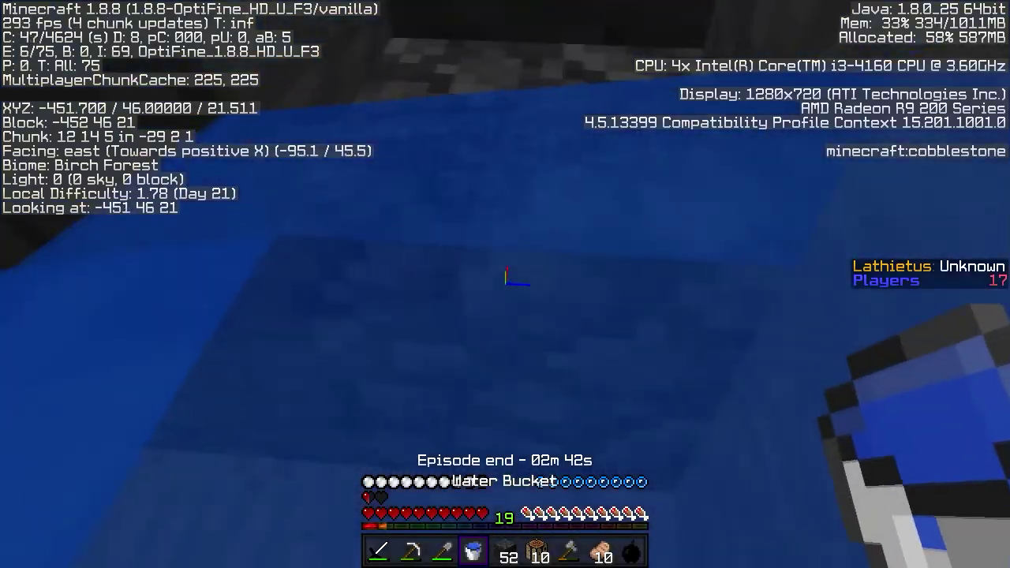
# Jump and place cobblestone underfoot to climb a block, then reselect the bucket
pyautogui.press('5')
pyautogui.press('space')
pyautogui.rightClick(505, 278)
pyautogui.press('4')
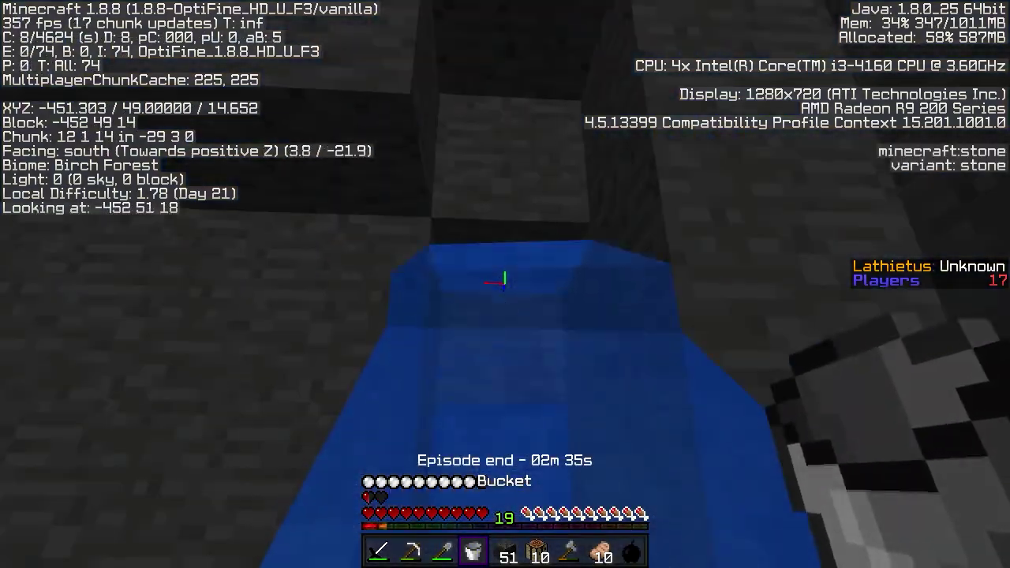
# Scoop up the water and shovel through the gravel along the tunnel beside the teammate
pyautogui.rightClick(505, 279)
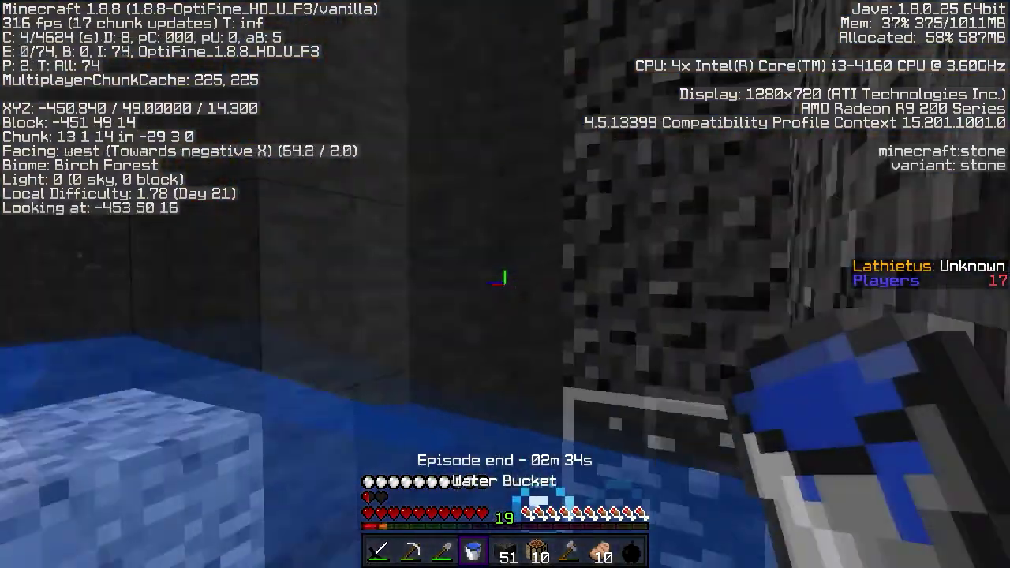
pyautogui.press('3')
pyautogui.press('w')
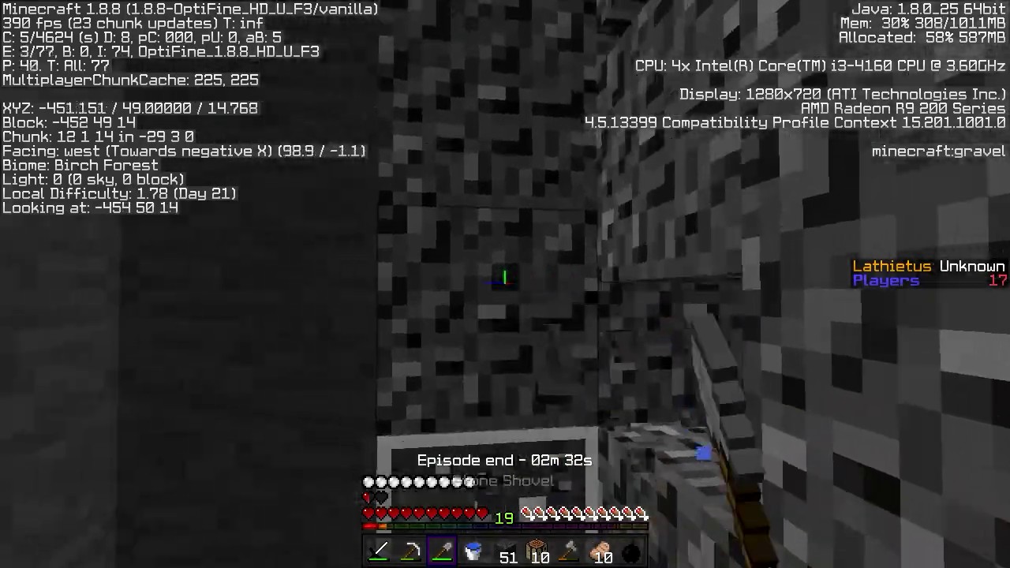
pyautogui.press('space')
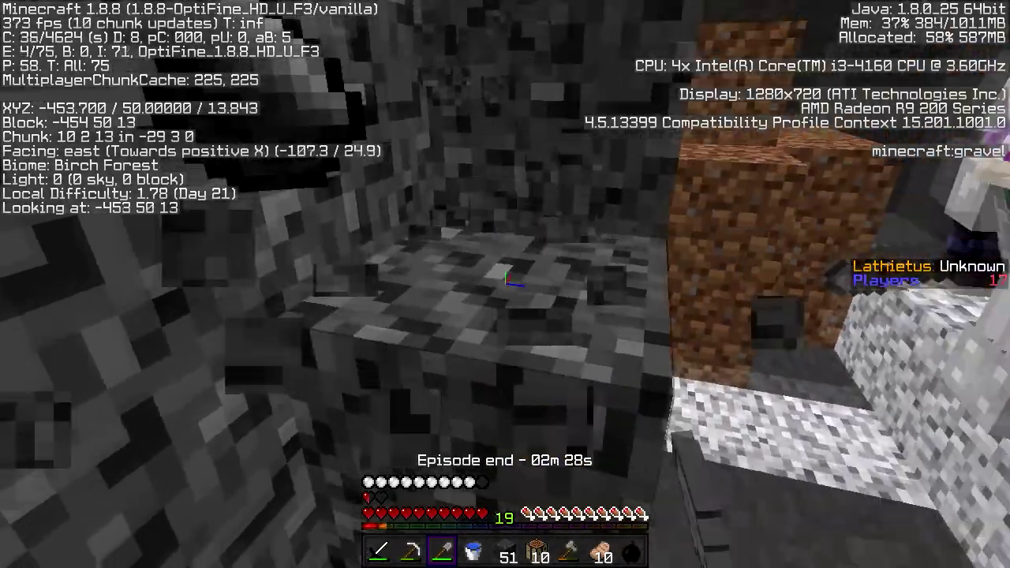
pyautogui.press('e')
pyautogui.press('e')
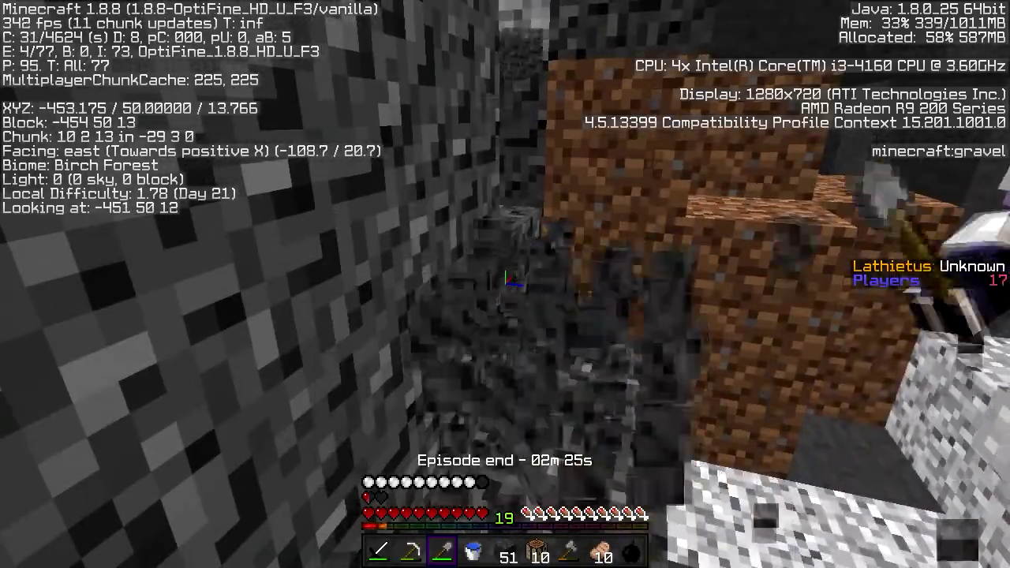
pyautogui.click(505, 284)
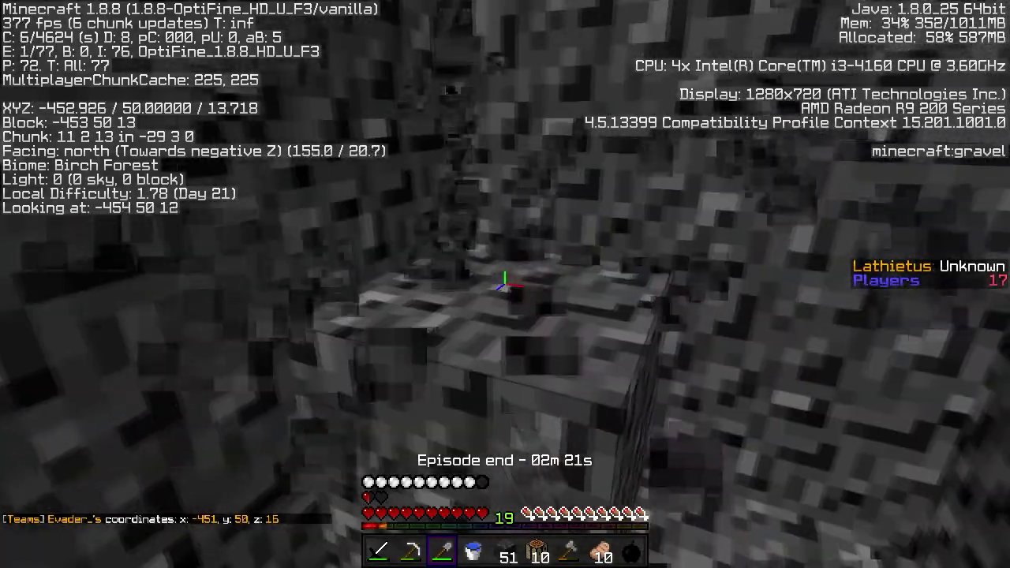
pyautogui.click(505, 284)
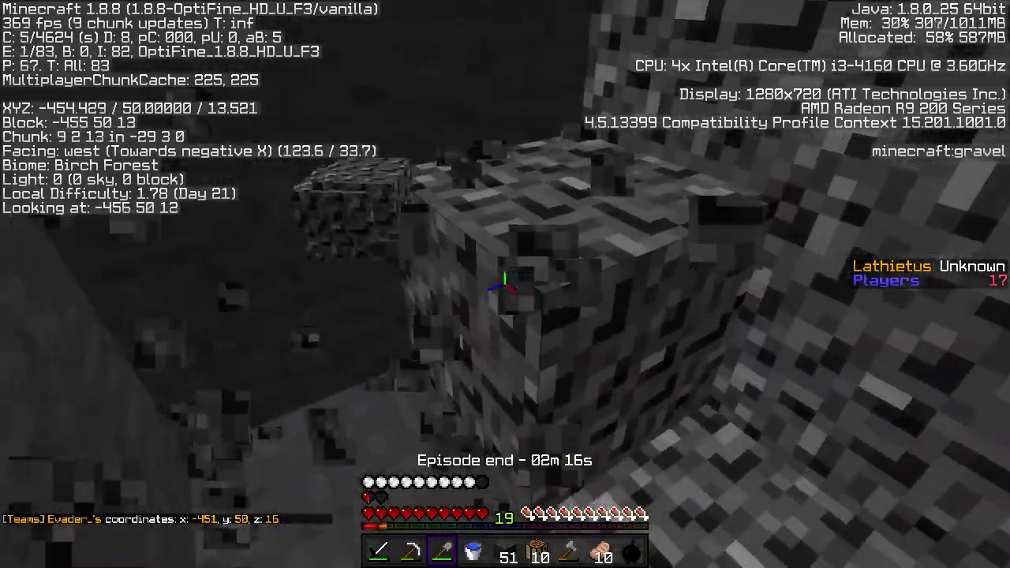
pyautogui.press('w')
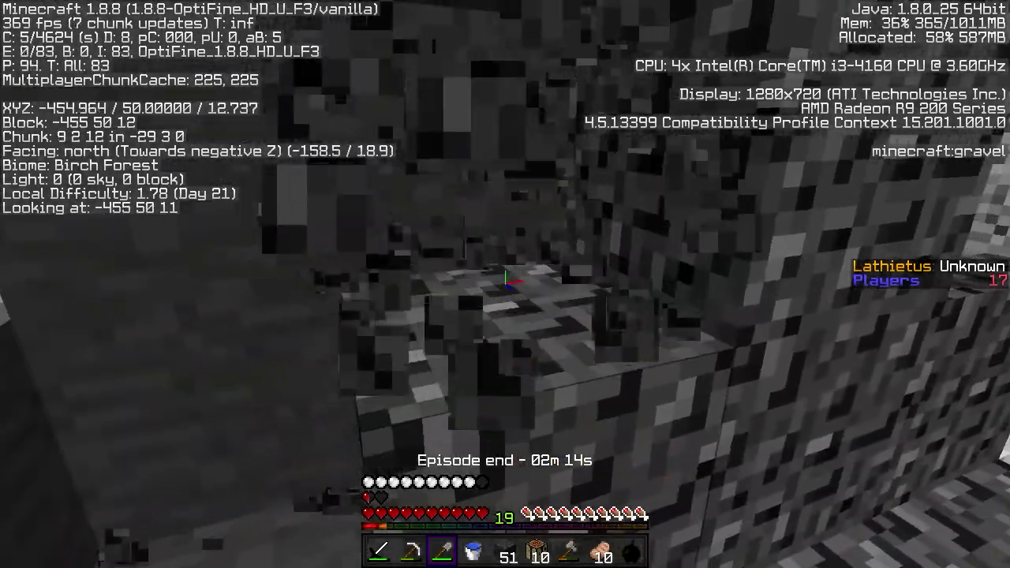
pyautogui.press('w')
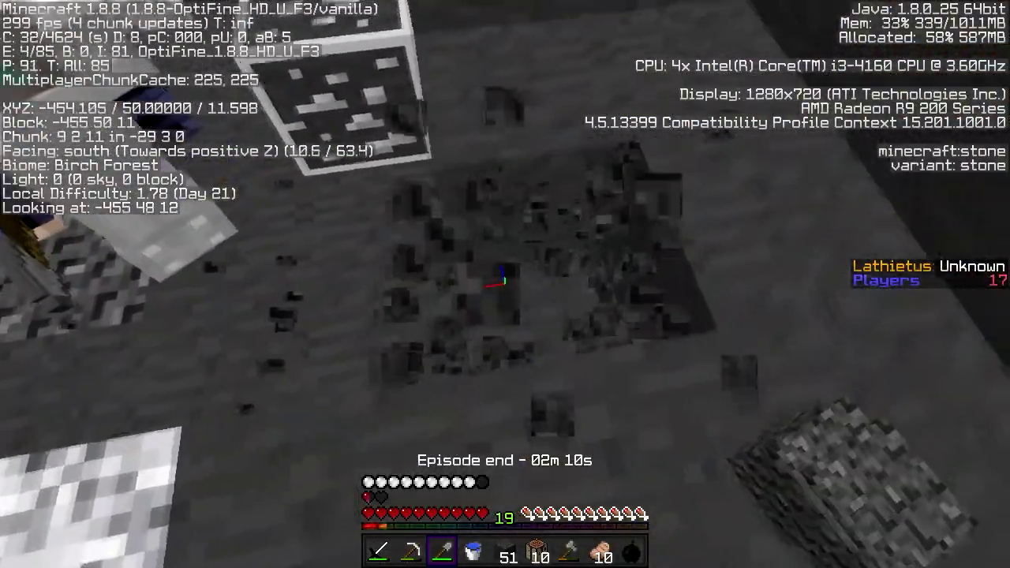
pyautogui.press('e')
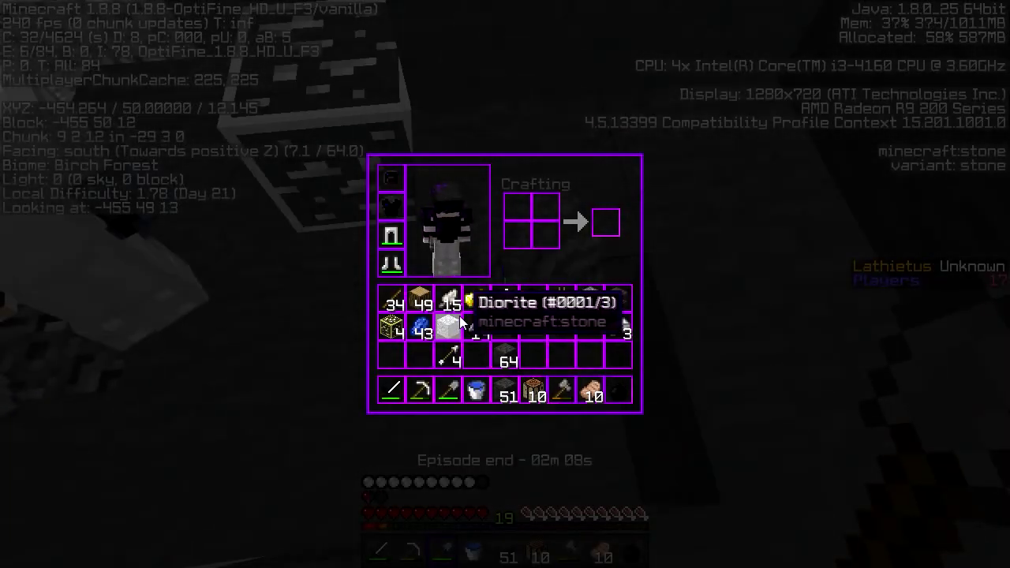
# Discard the diorite, place a crafting table on the floor, and use its grid
pyautogui.press('e')
pyautogui.press('e')
pyautogui.press('e')
pyautogui.press('e')
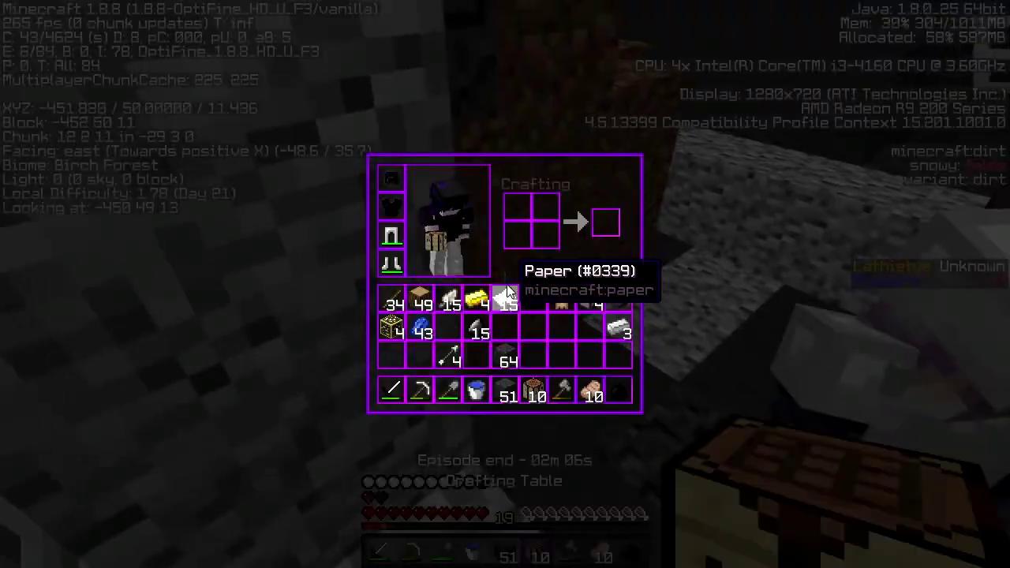
pyautogui.press('e')
pyautogui.rightClick(505, 284)
pyautogui.rightClick(505, 284)
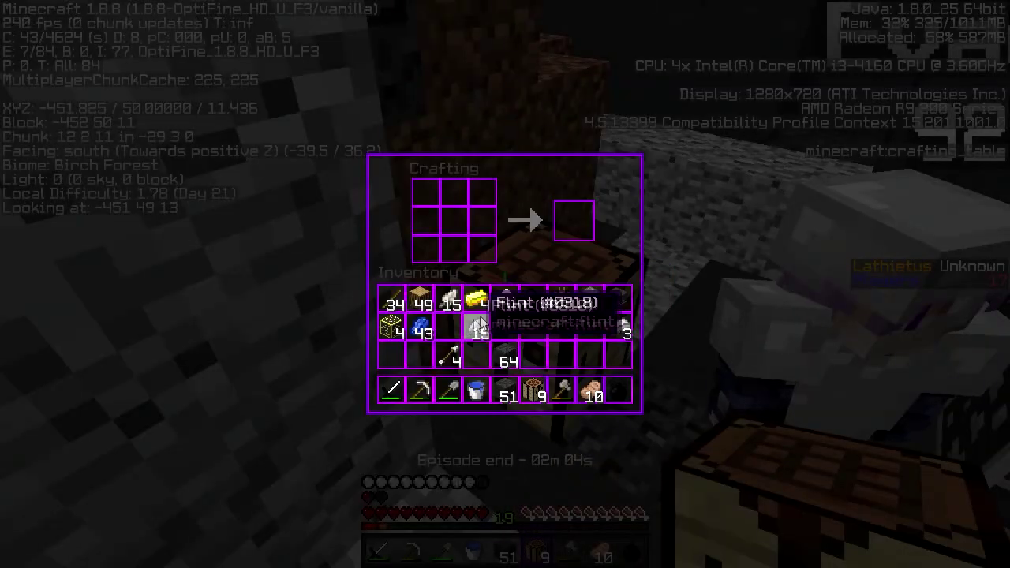
pyautogui.press('e')
pyautogui.rightClick(505, 285)
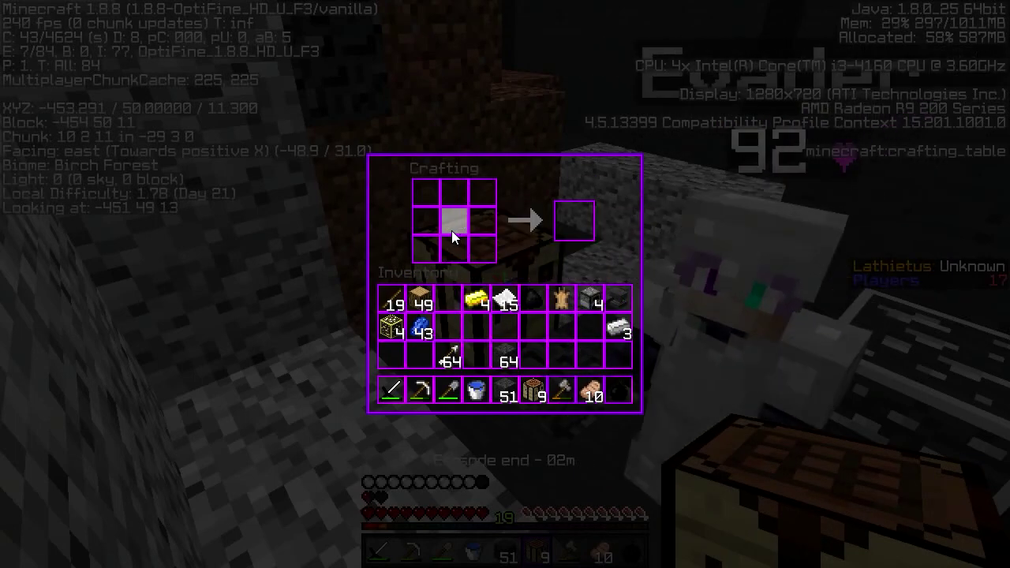
pyautogui.press('e')
pyautogui.press('e')
pyautogui.press('e')
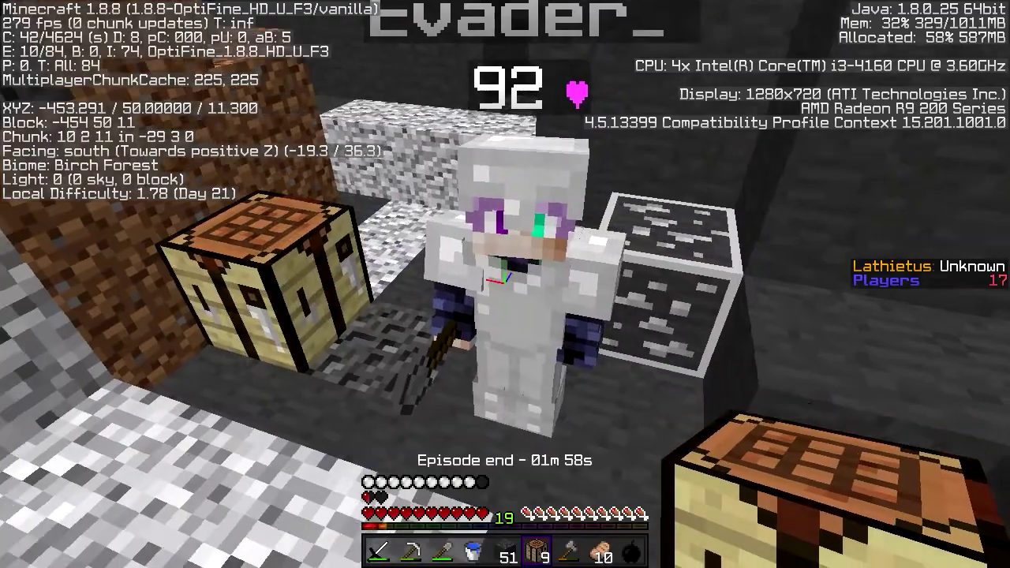
# Craft planks into sticks in the inventory grid, bringing sticks to 35, then select the golden apple
pyautogui.press('e')
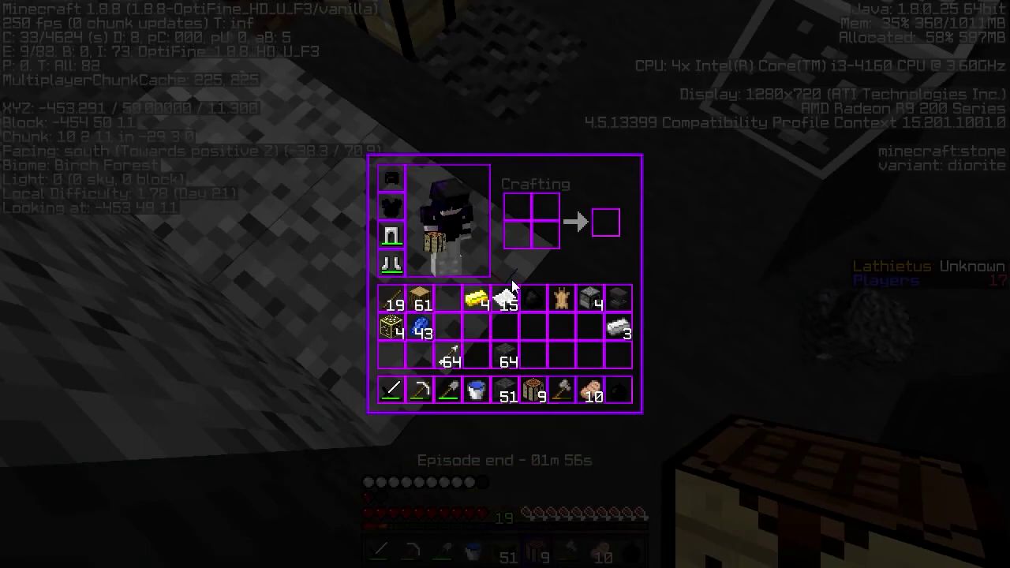
pyautogui.press('e')
pyautogui.press('e')
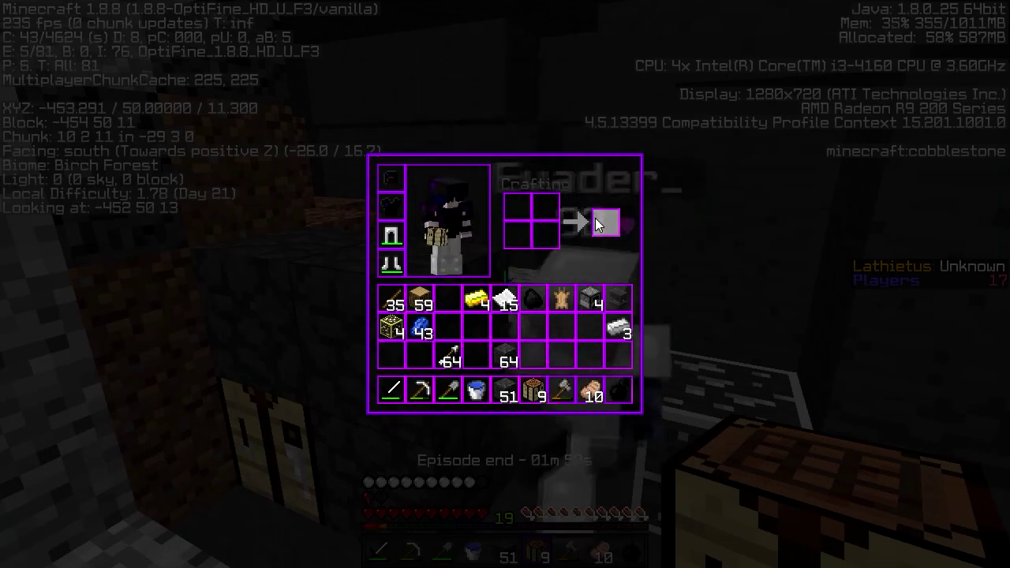
pyautogui.rightClick(421, 298)
pyautogui.moveTo(517, 235); pyautogui.dragTo(545, 235)
pyautogui.click(521, 237)
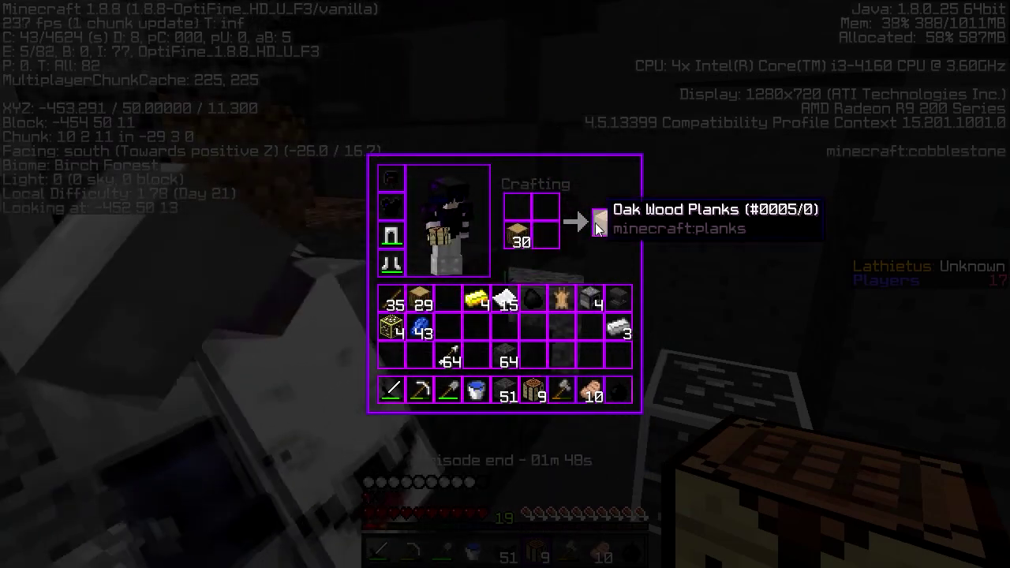
pyautogui.click(596, 224)
pyautogui.click(598, 225)
pyautogui.press('e')
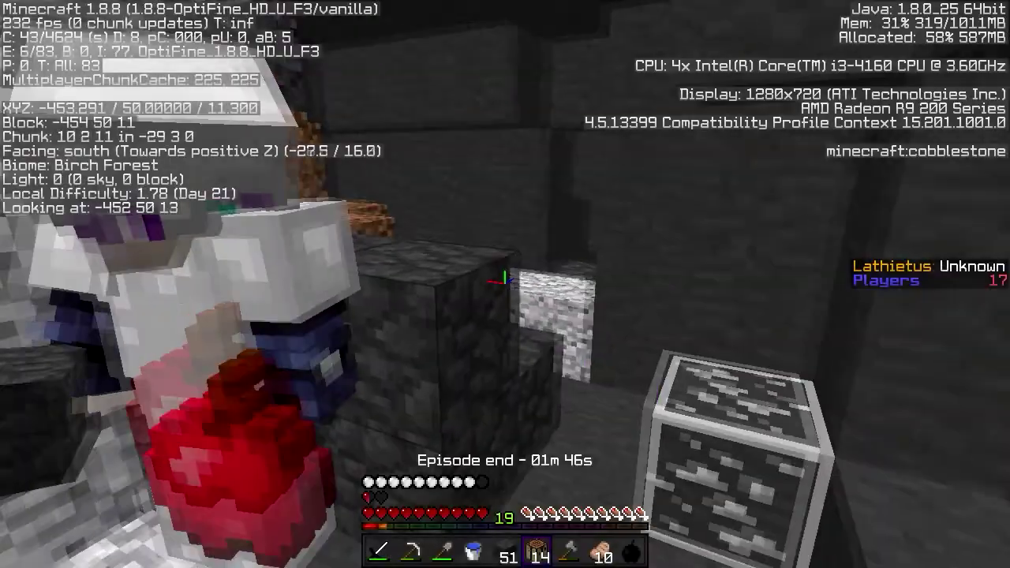
pyautogui.press('9')
# Mine the stone overhead with the iron pickaxe and pillar up on cobblestone
pyautogui.press('Tab')
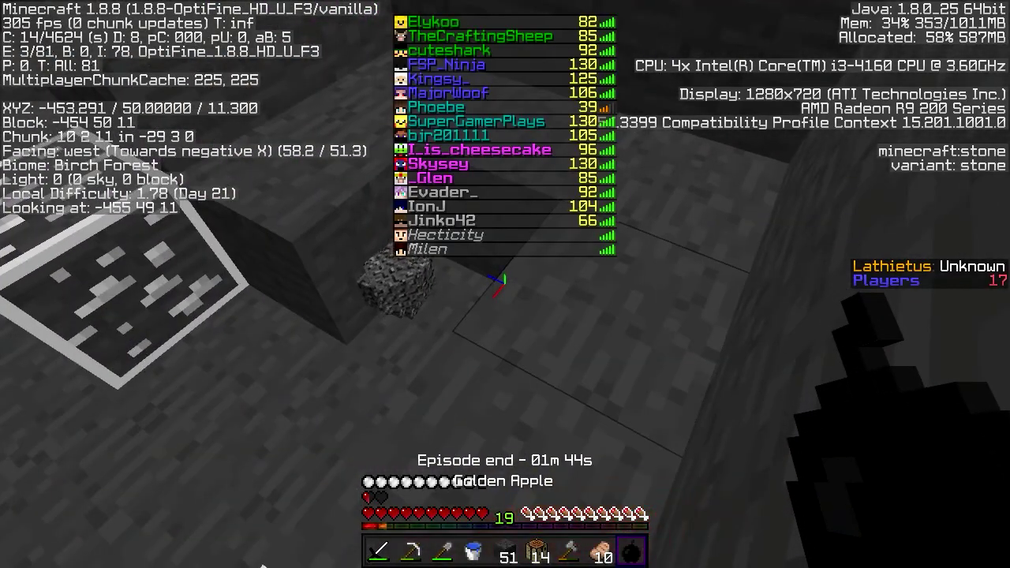
pyautogui.press('2')
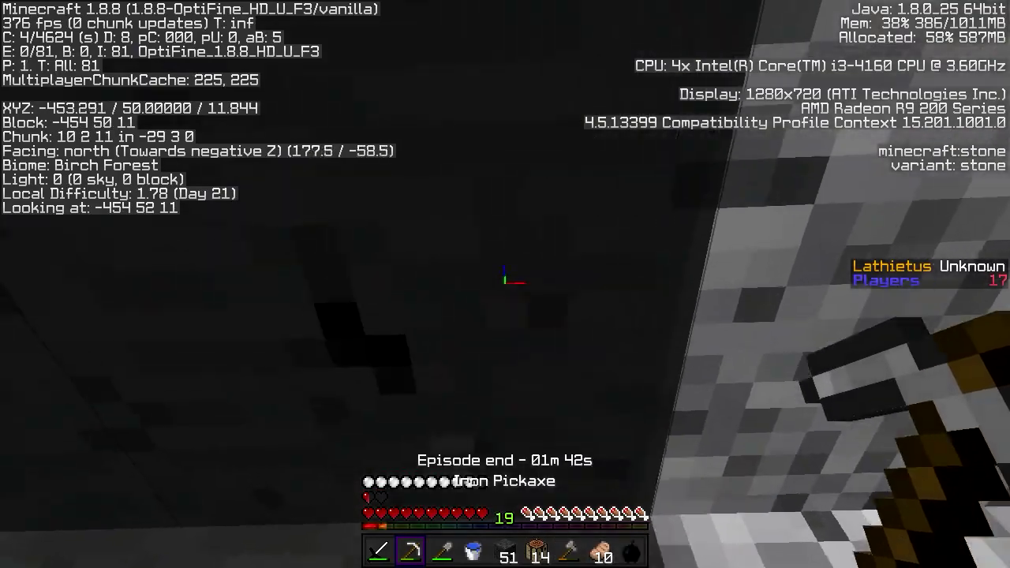
pyautogui.click(505, 284)
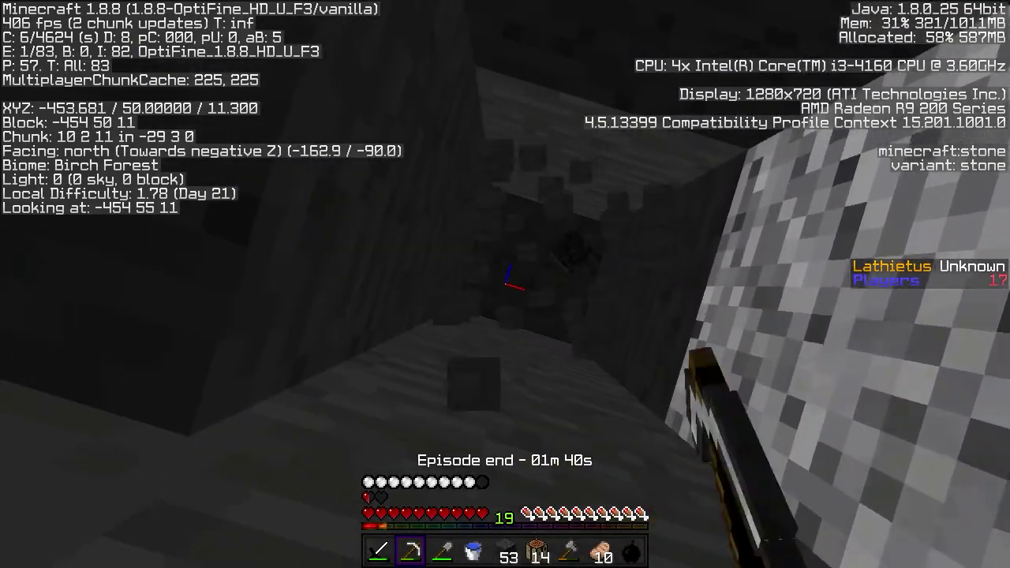
pyautogui.click(505, 284)
pyautogui.press('5')
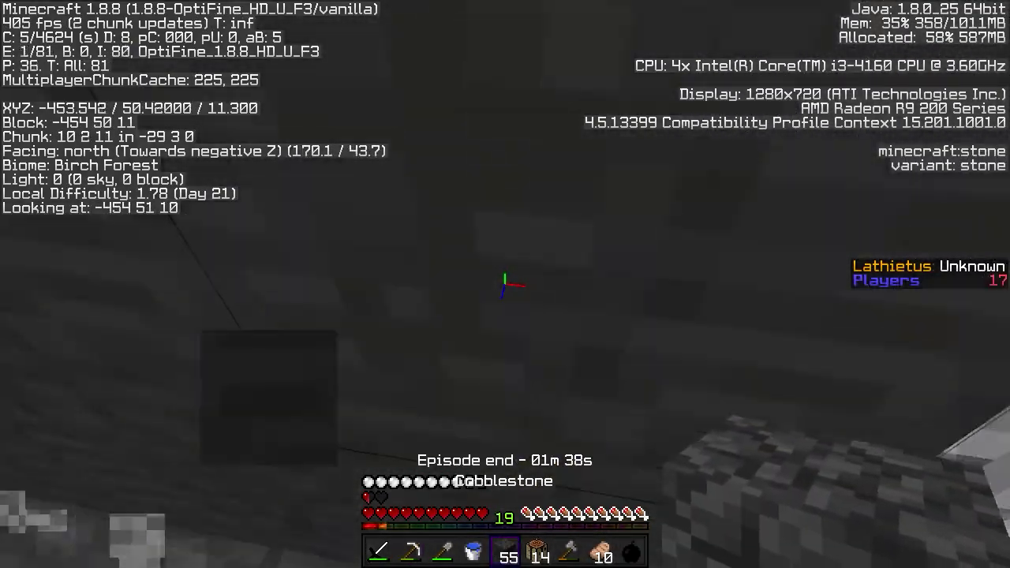
pyautogui.press('space')
pyautogui.rightClick(505, 284)
pyautogui.rightClick(505, 284)
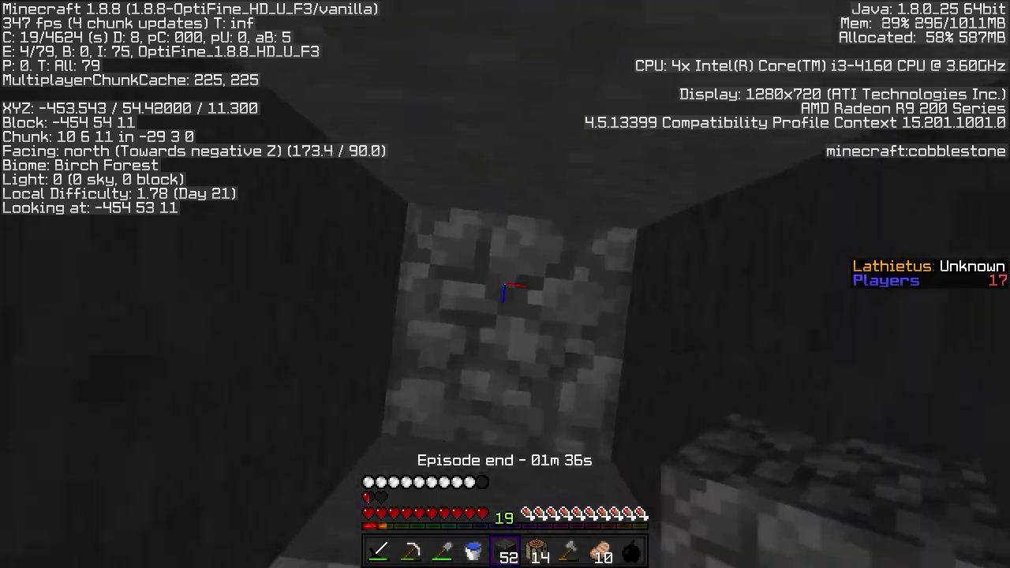
pyautogui.rightClick(505, 284)
pyautogui.press('2')
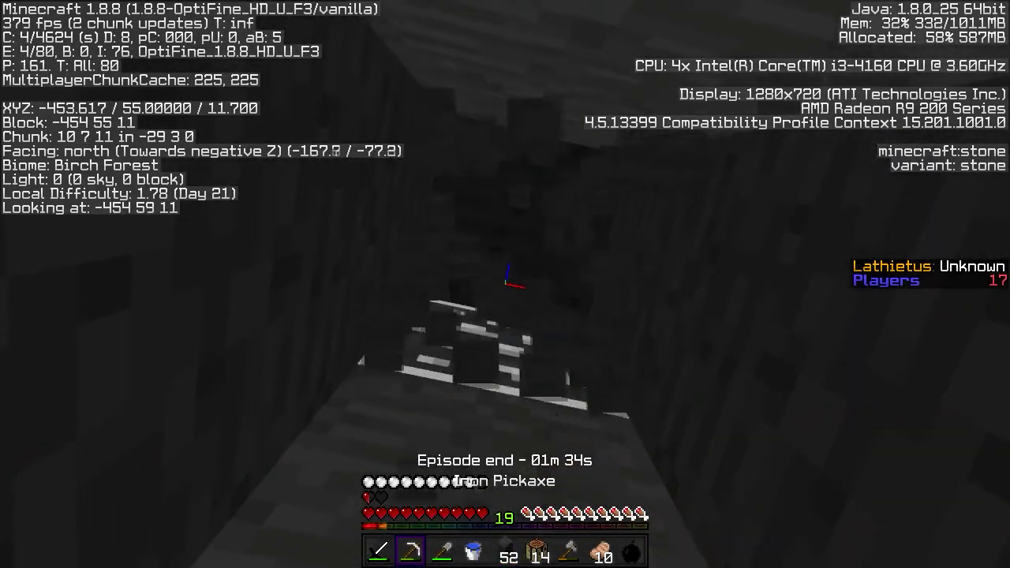
# Keep mining overhead blocks and placing cobblestone underfoot to climb the shaft
pyautogui.click(506, 284)
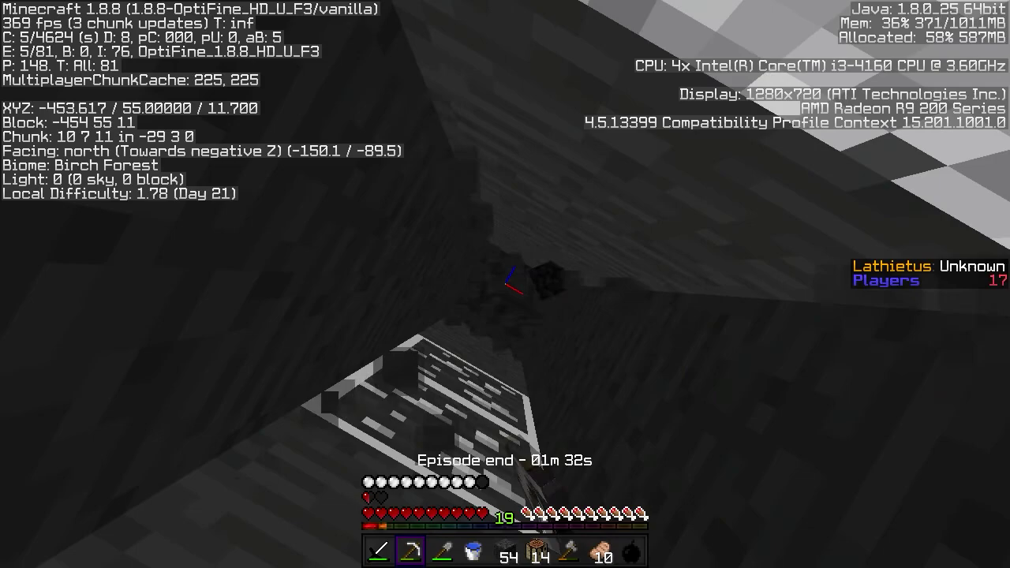
pyautogui.click(506, 284)
pyautogui.press('5')
pyautogui.press('space')
pyautogui.press('Tab')
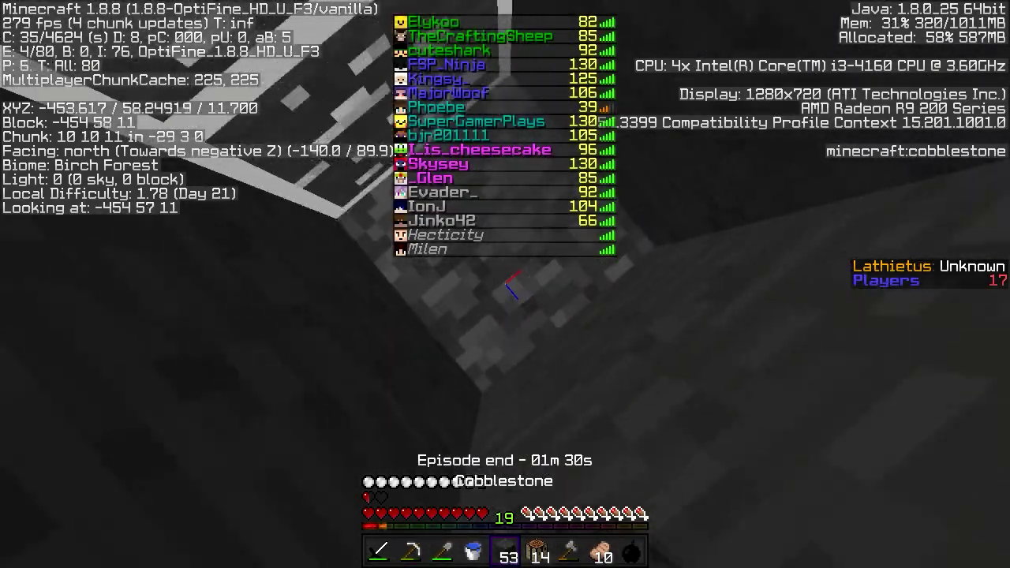
pyautogui.press('space')
pyautogui.rightClick(505, 284)
pyautogui.click(505, 284)
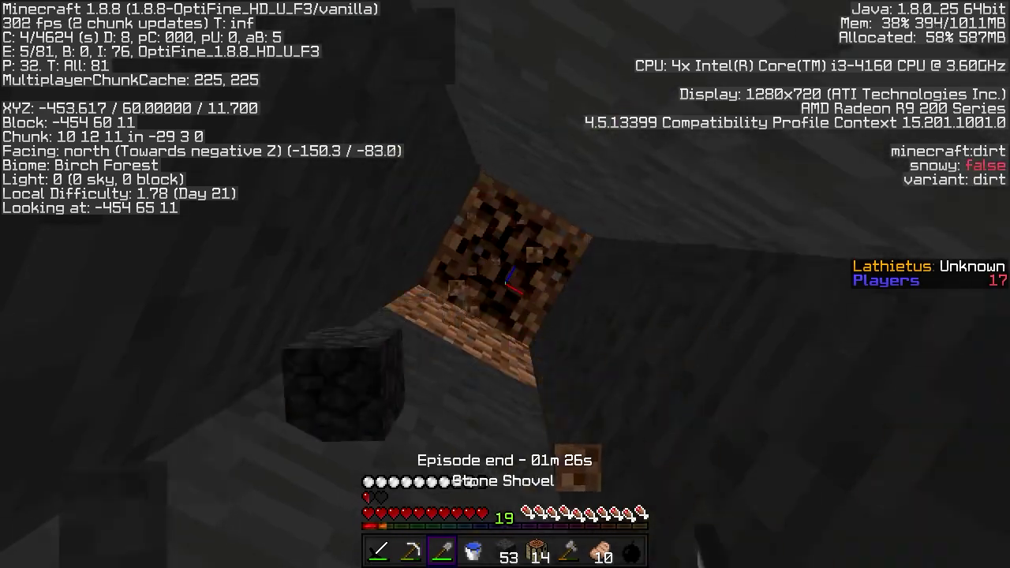
pyautogui.press('space')
pyautogui.scroll(-1, 505, 284)
pyautogui.scroll(-1, 506, 284)
pyautogui.rightClick(505, 284)
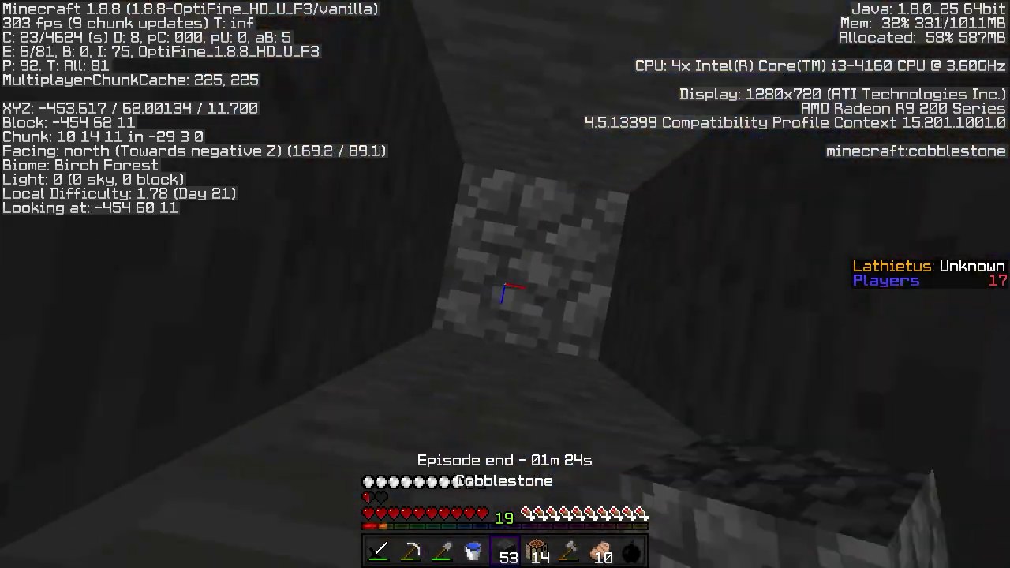
pyautogui.rightClick(505, 284)
pyautogui.scroll(2, 505, 284)
# Move dirt into the hotbar and pillar upward on dirt
pyautogui.press('e')
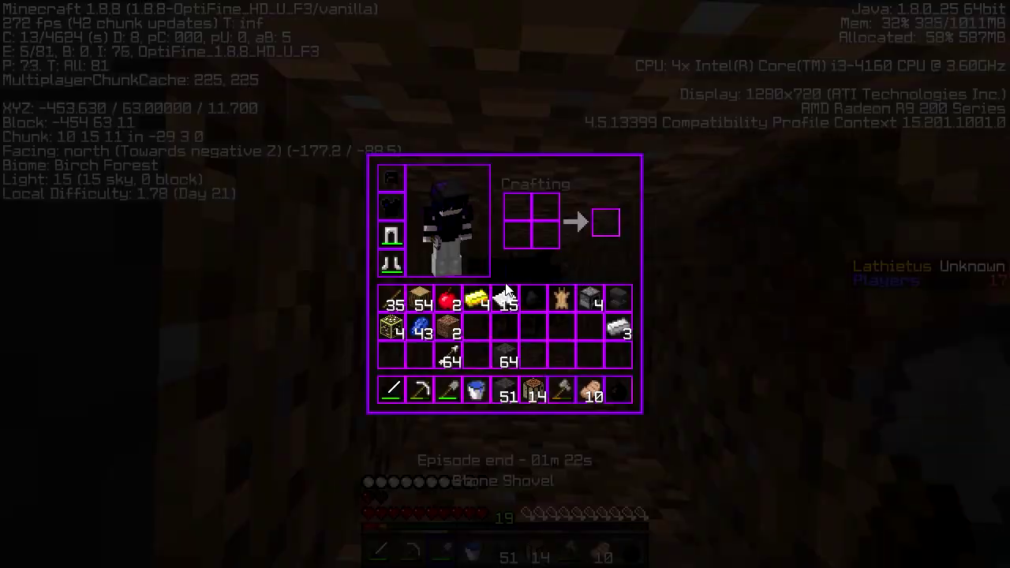
pyautogui.press('3')
pyautogui.press('e')
pyautogui.rightClick(505, 284)
# Place the last dirt blocks, move the stone shovel to the hotbar, and climb onto the surface
pyautogui.rightClick(505, 285)
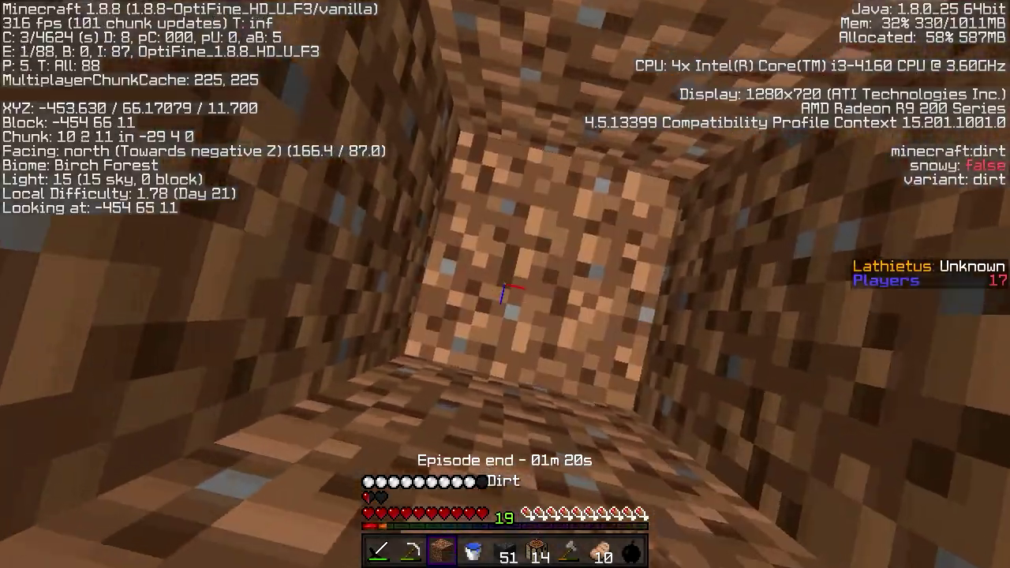
pyautogui.press('e')
pyautogui.press('3')
pyautogui.press('e')
pyautogui.press('space')
pyautogui.rightClick(505, 284)
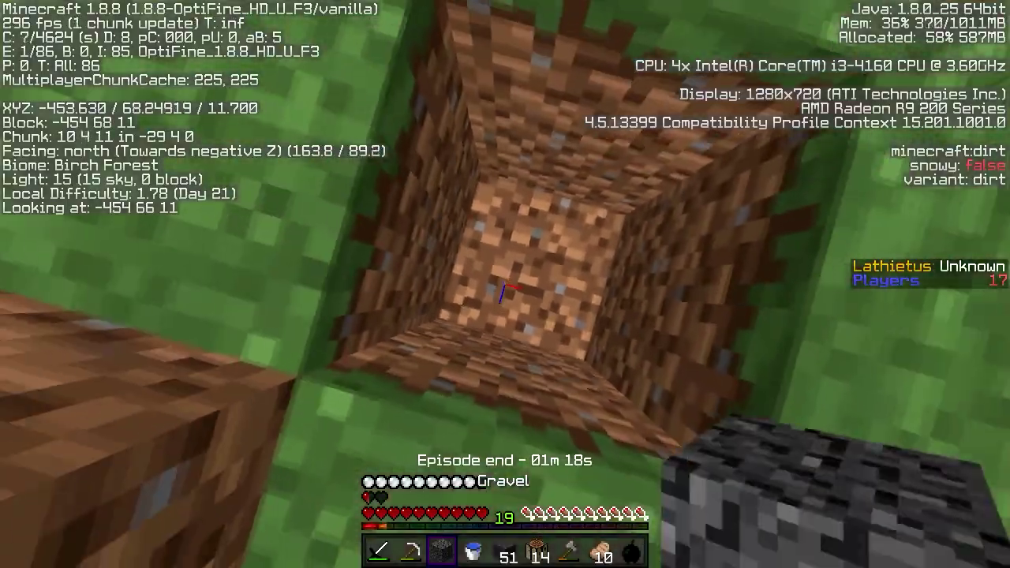
pyautogui.scroll(1, 505, 284)
pyautogui.press('space')
# Walk into the birch forest with the iron pickaxe, checking third-person view and inventory
pyautogui.press('w')
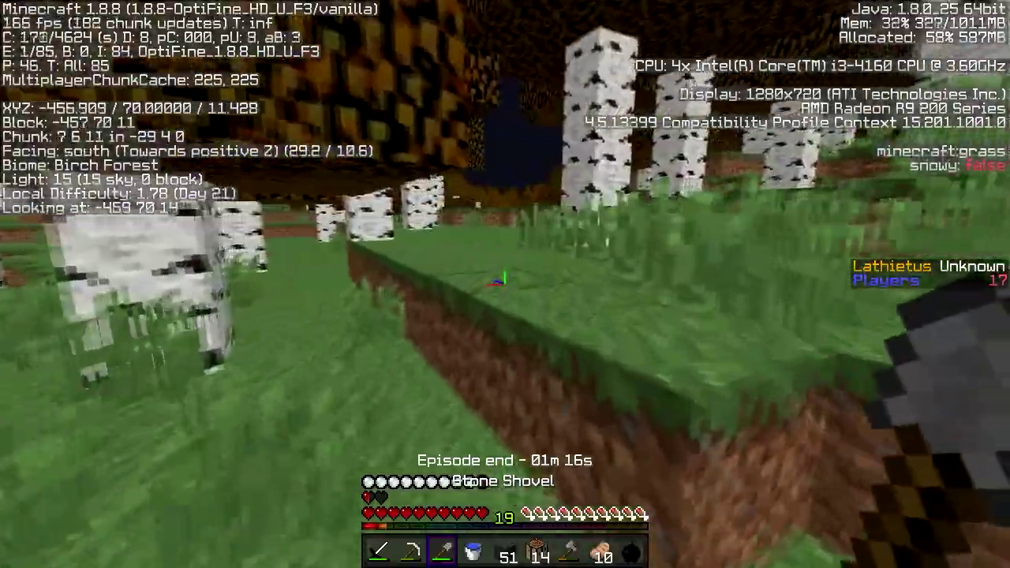
pyautogui.press('w')
pyautogui.press('2')
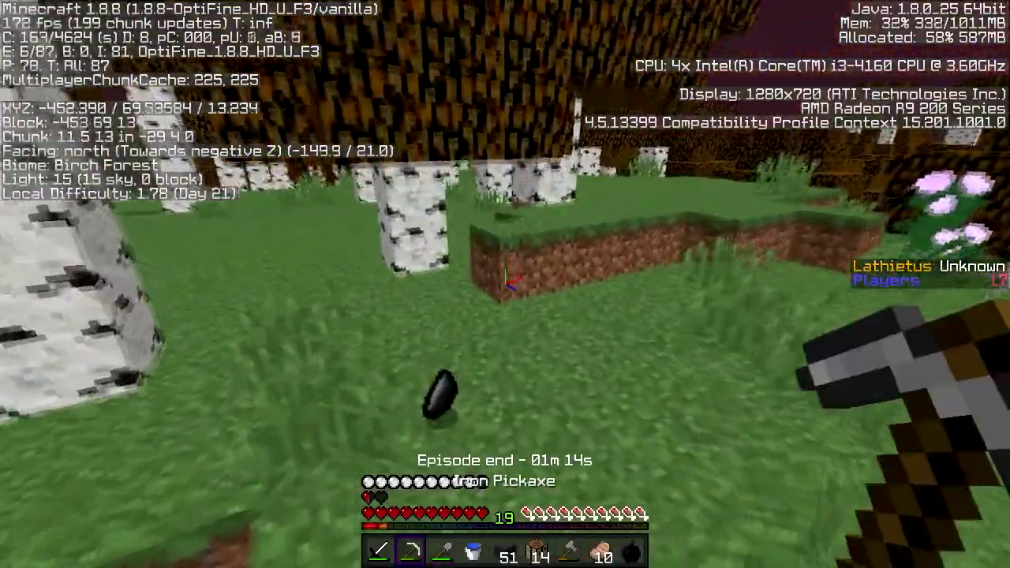
pyautogui.press('F5')
pyautogui.press('e')
pyautogui.press('e')
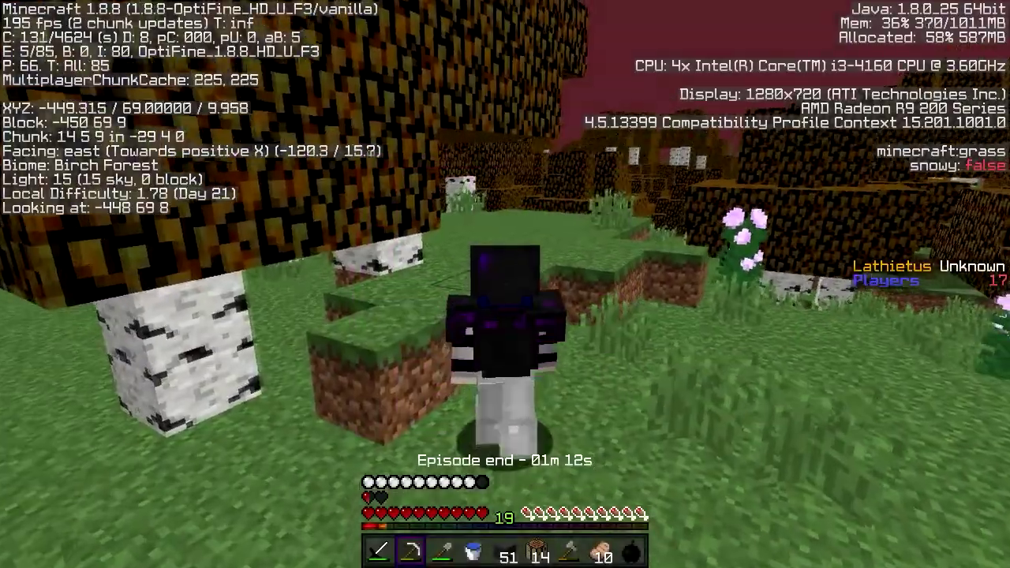
pyautogui.press('F5')
pyautogui.press('F5')
# Send your coordinates to team chat with the team-location command, then keep walking
pyautogui.press('w')
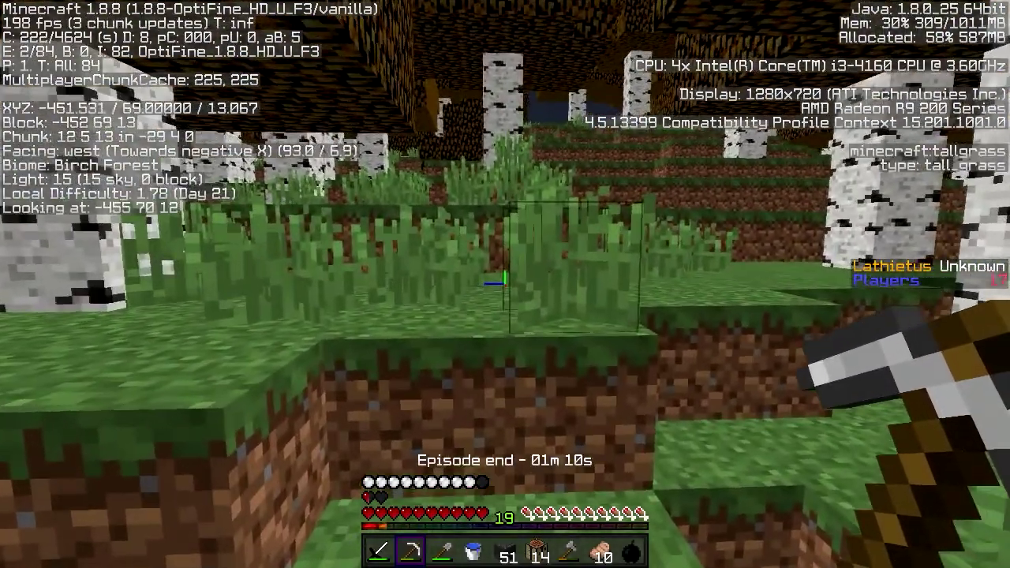
pyautogui.press('/')
pyautogui.press('Return')
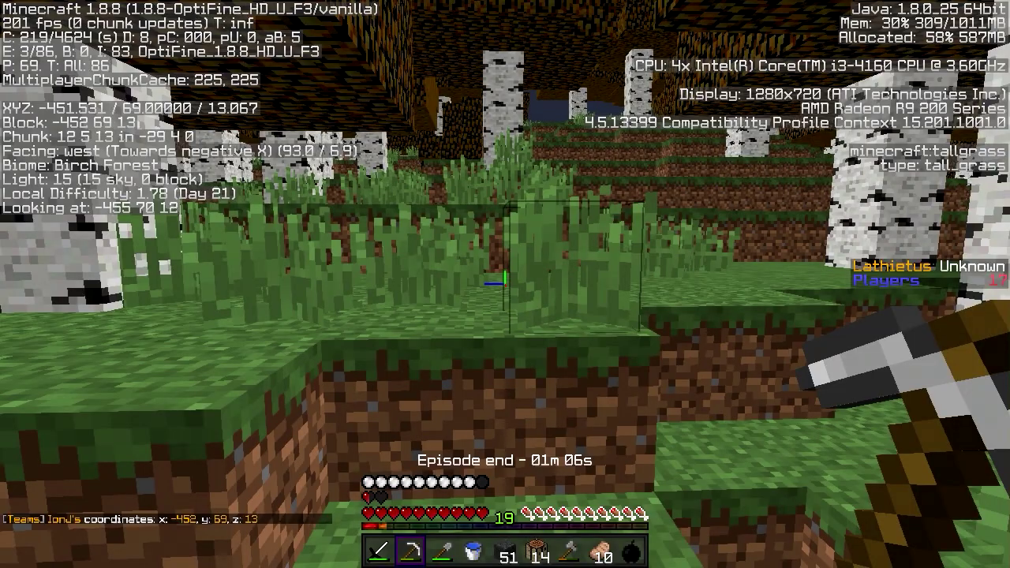
pyautogui.press('w')
pyautogui.press('space')
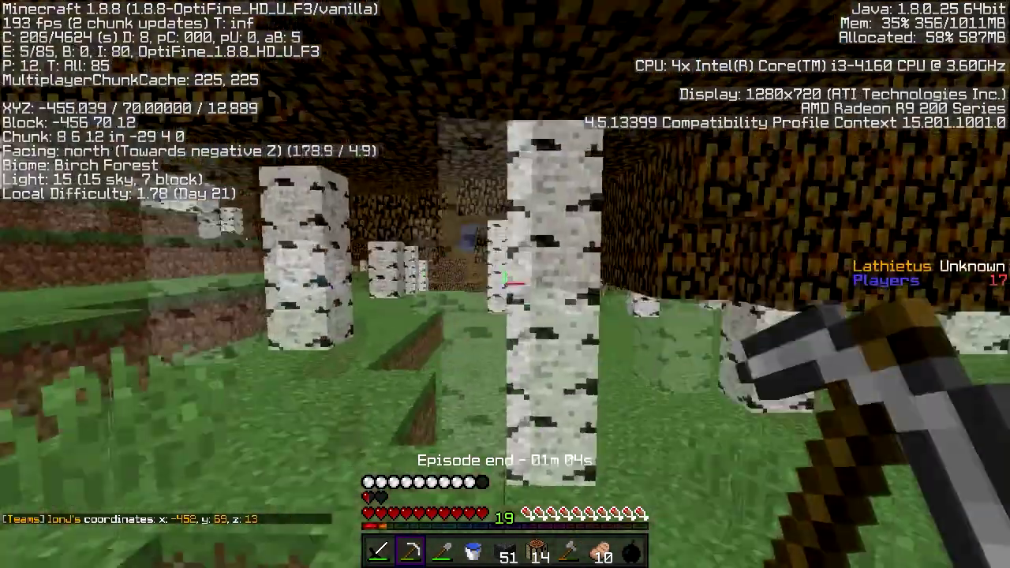
# Sprint-jump east through the birch forest over the uneven, terraced ground
pyautogui.press('w')
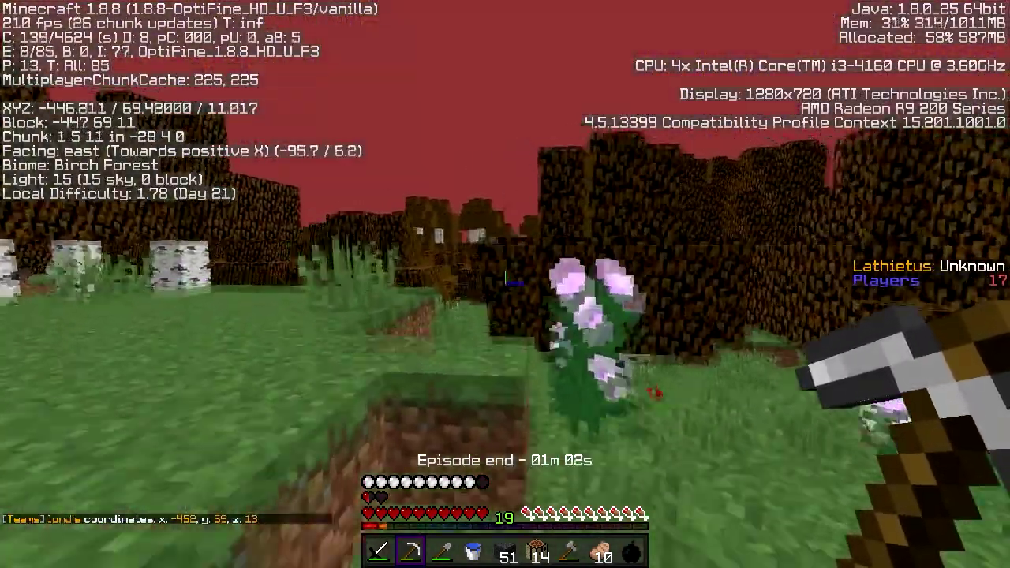
pyautogui.press('space')
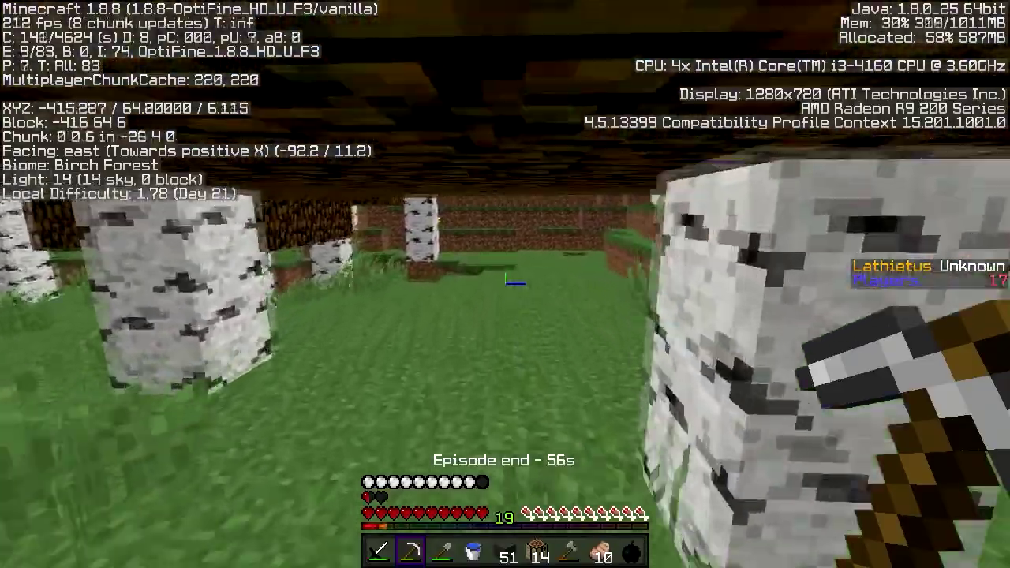
pyautogui.press('w')
pyautogui.press('F5')
pyautogui.press('F5')
pyautogui.press('F5')
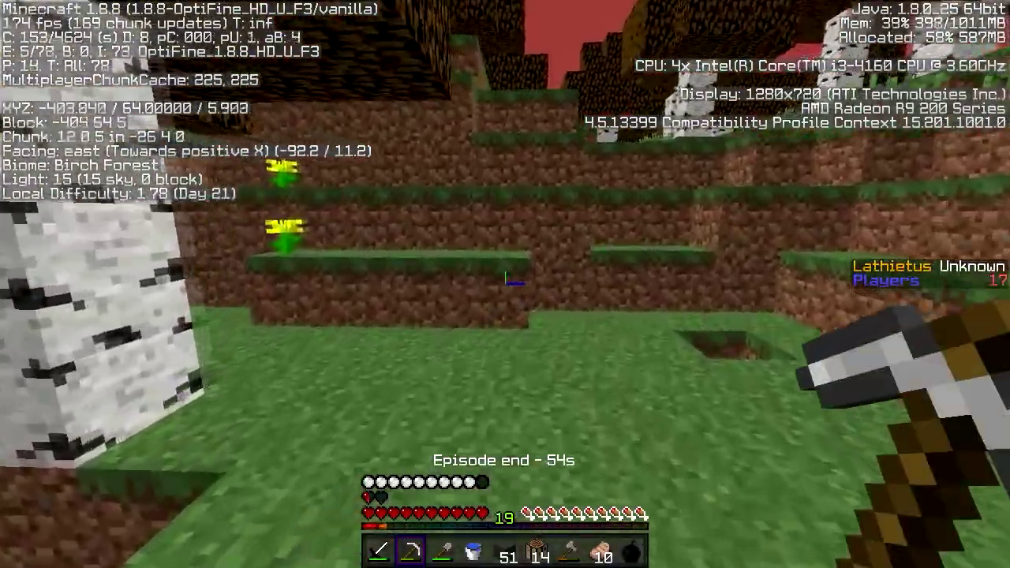
pyautogui.press('w')
pyautogui.press('space')
pyautogui.press('space')
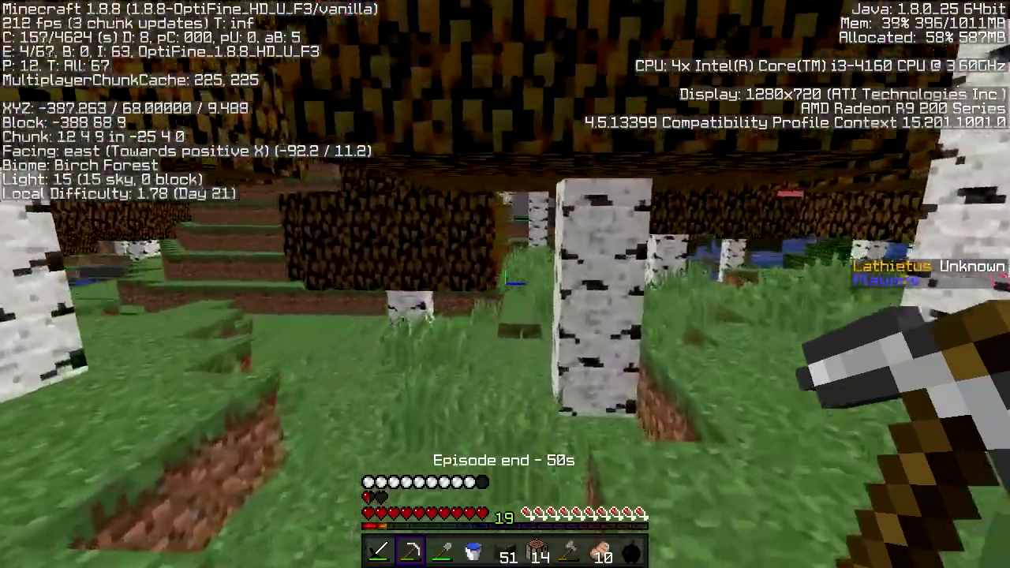
pyautogui.press('w')
pyautogui.press('space')
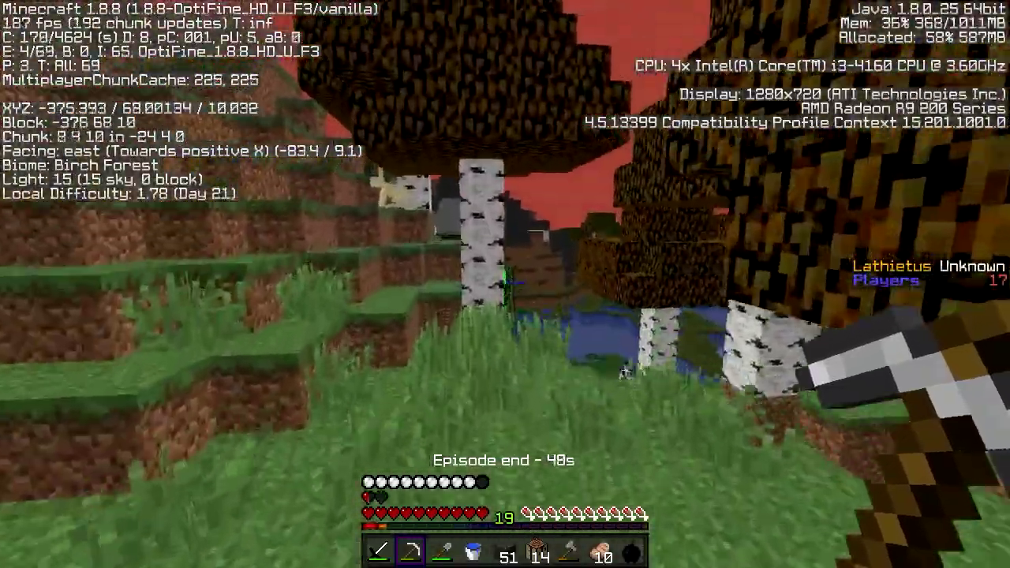
# Climb the stone hill into the Extreme Hills, switching to the shovel, then the water bucket
pyautogui.press('w')
pyautogui.press('3')
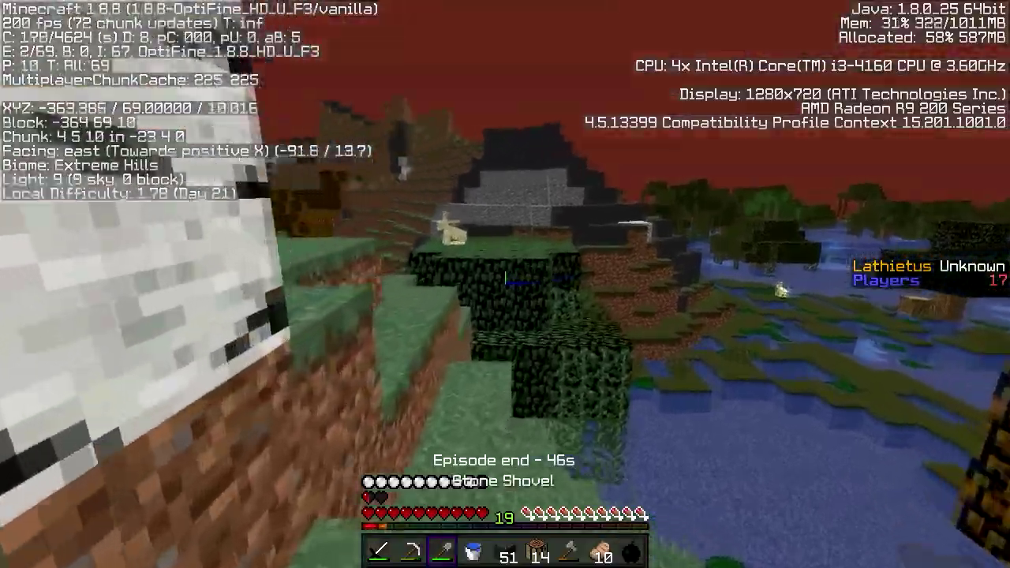
pyautogui.press('space')
pyautogui.press('w')
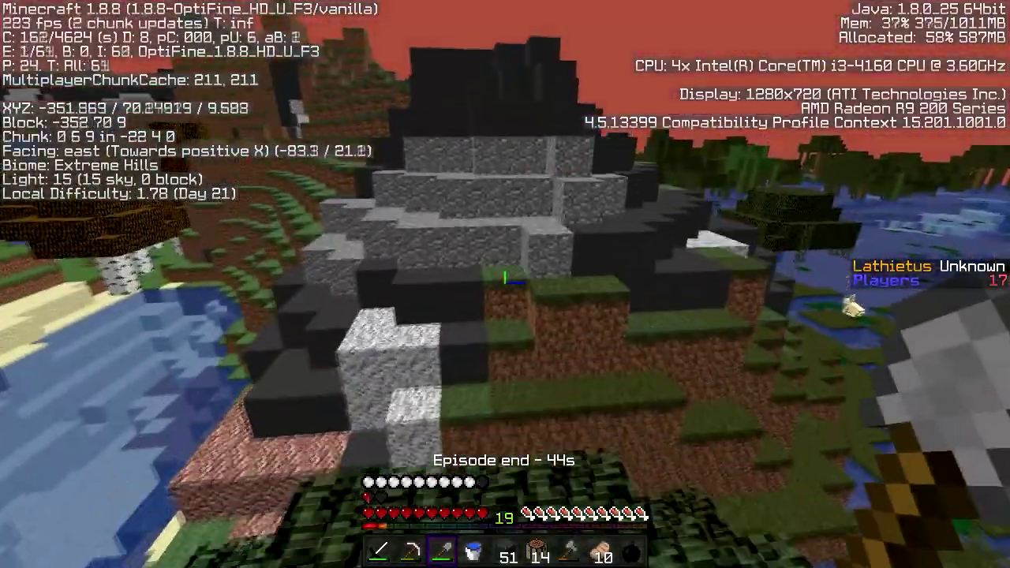
pyautogui.press('w')
pyautogui.press('4')
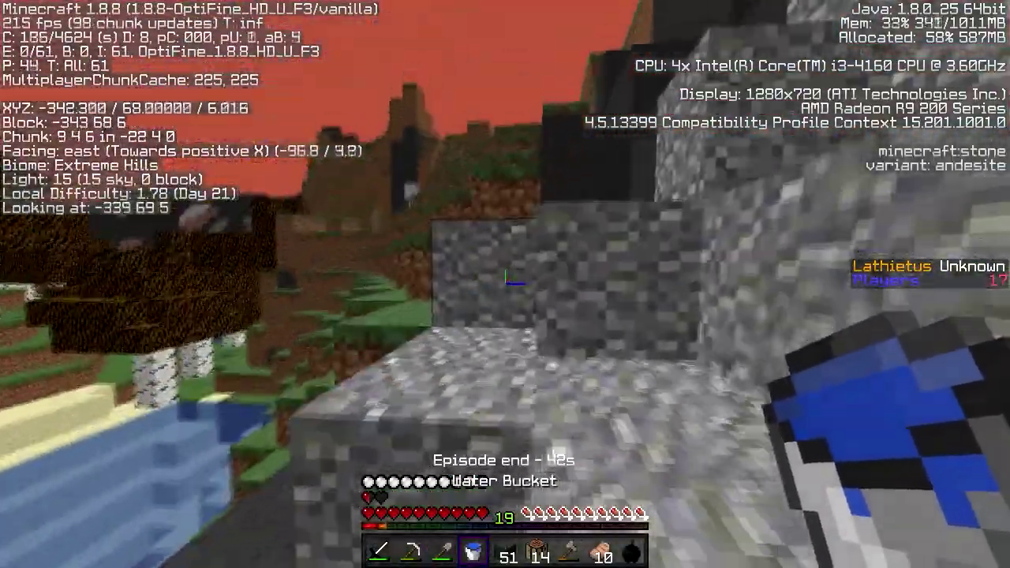
pyautogui.press('w')
pyautogui.press('space')
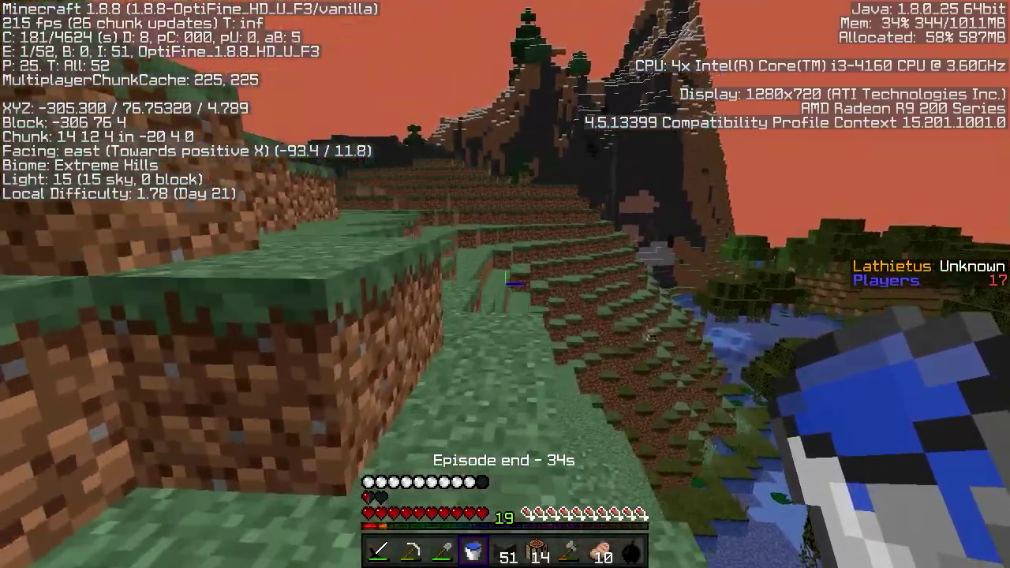
# Run east across the Extreme Hills ridge and stone, back in first-person view
pyautogui.press('w')
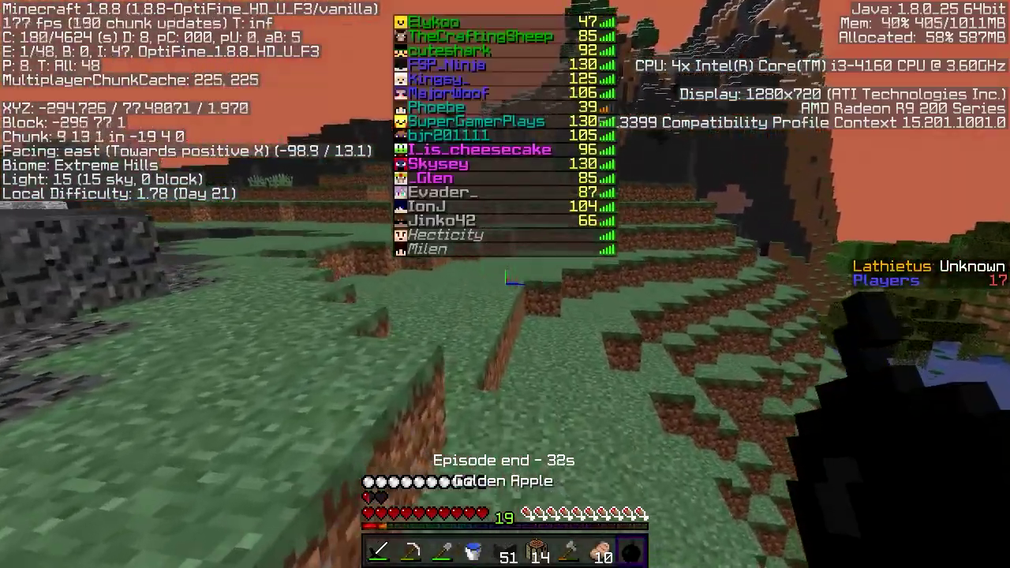
pyautogui.press('w')
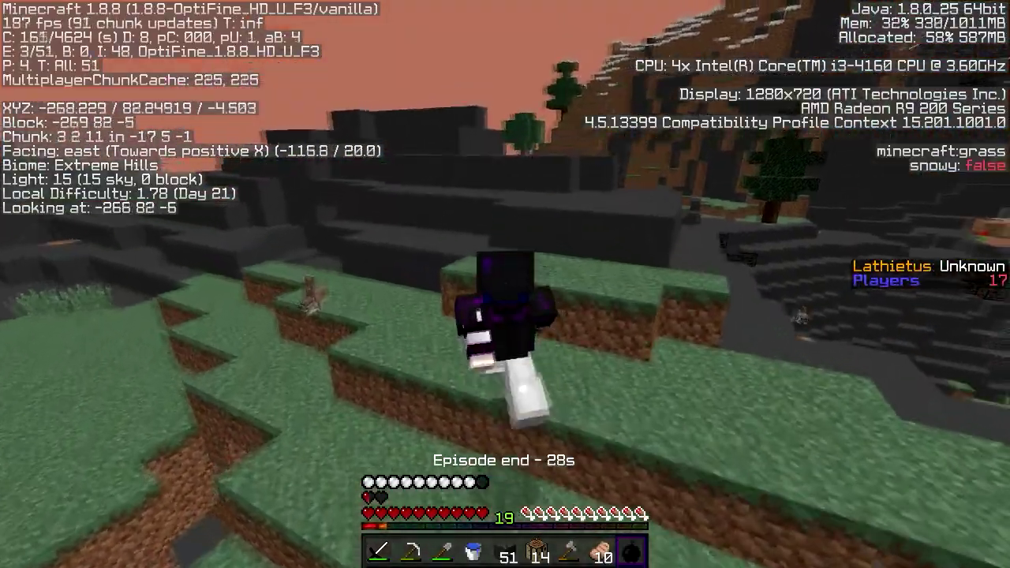
pyautogui.press('w')
pyautogui.press('F5')
pyautogui.press('F5')
pyautogui.press('F5')
pyautogui.press('F5')
pyautogui.press('F5')
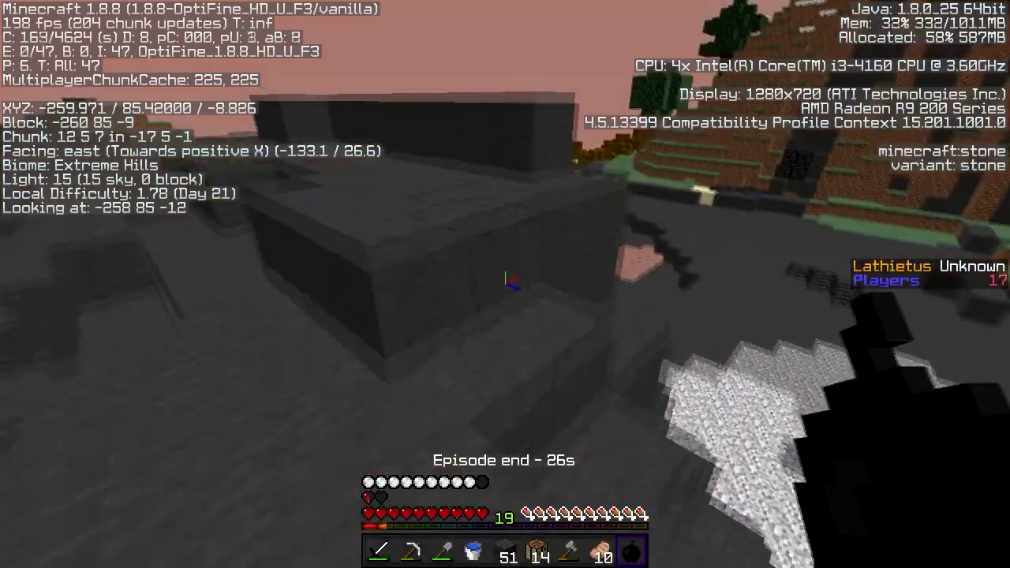
pyautogui.press('w')
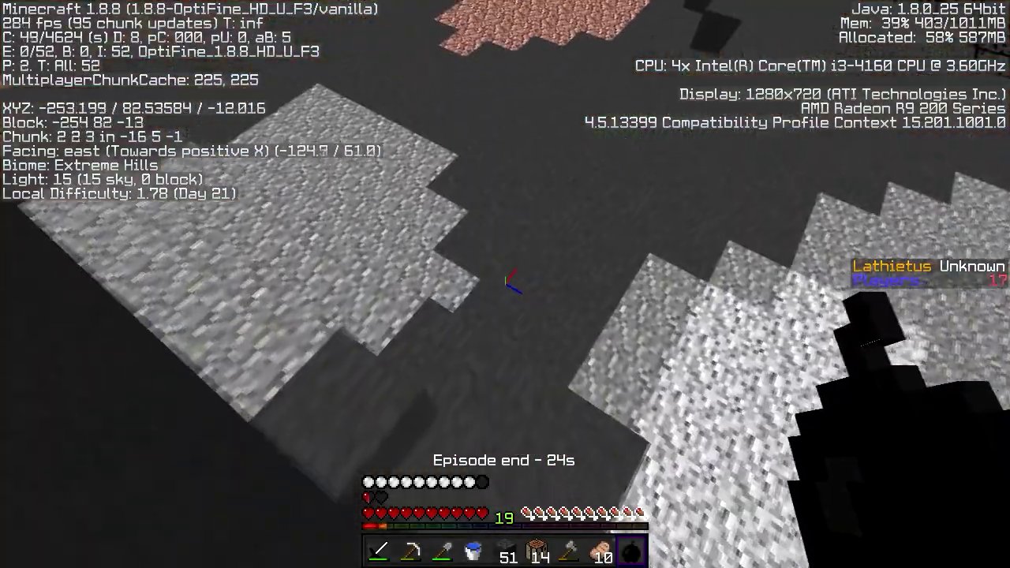
pyautogui.press('w')
pyautogui.press('w')
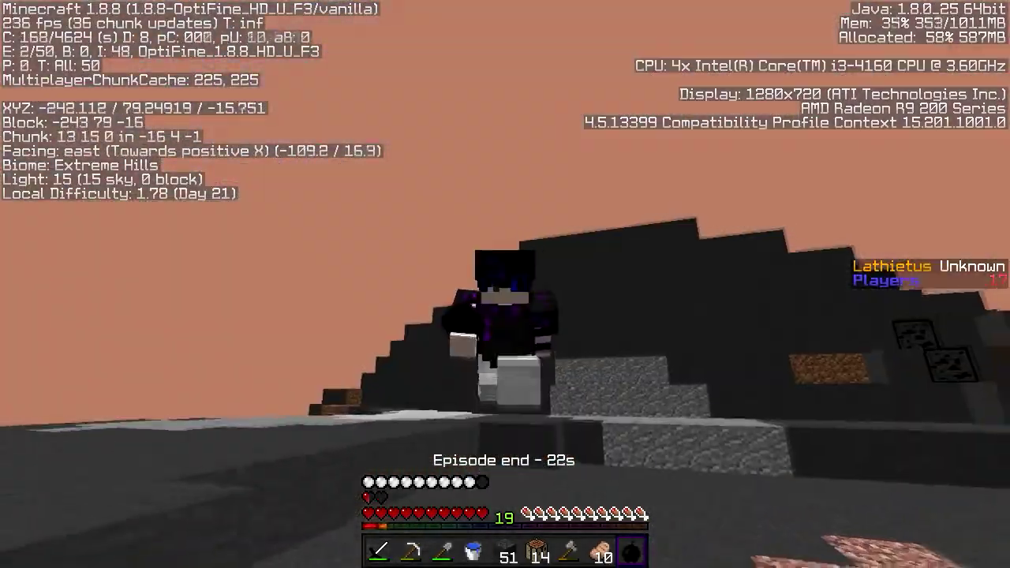
pyautogui.press('w')
pyautogui.press('space')
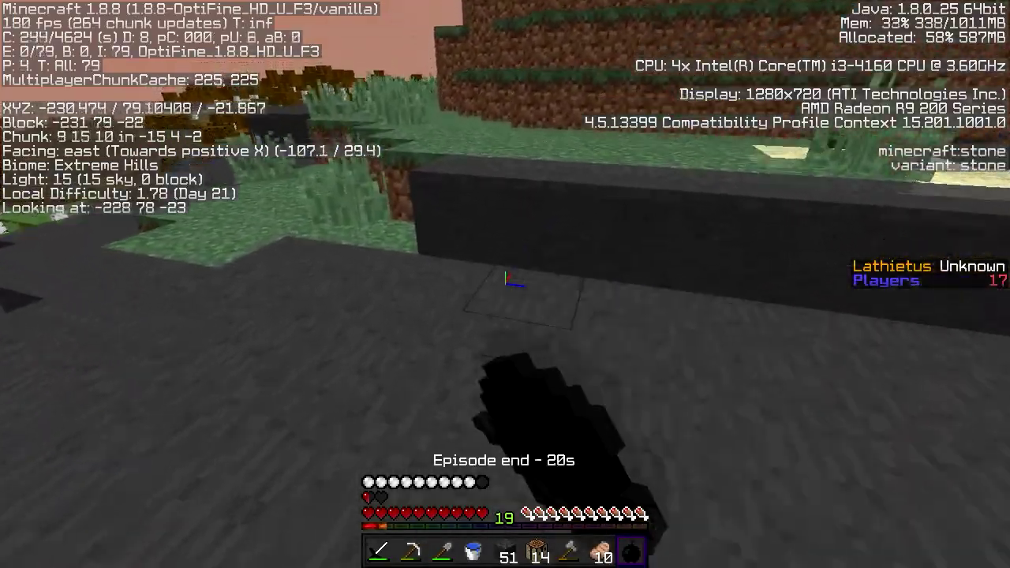
# Select the water bucket and pour water ahead to break the drop into the river valley
pyautogui.press('e')
pyautogui.press('e')
pyautogui.press('w')
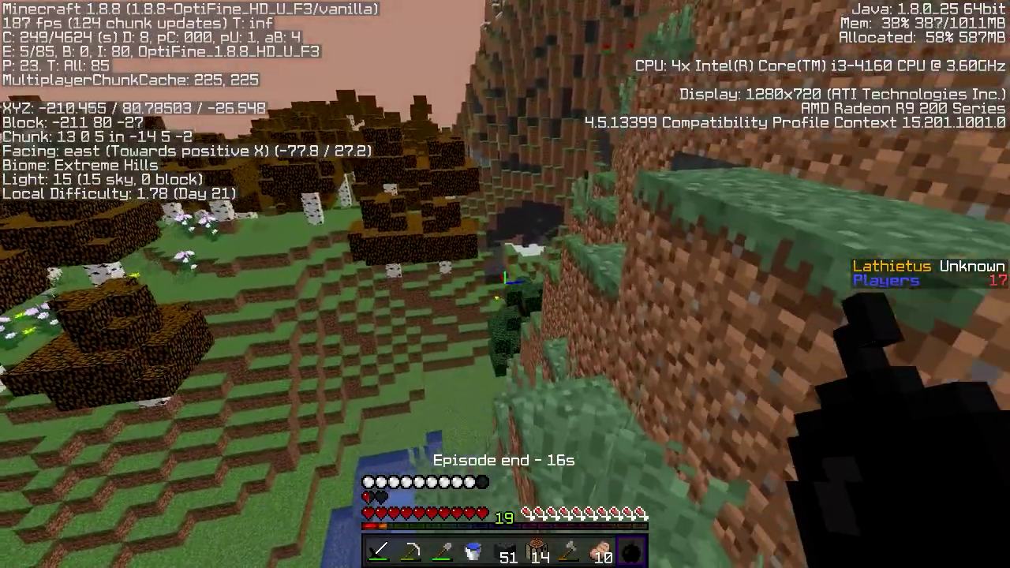
pyautogui.press('2')
pyautogui.press('5')
pyautogui.press('6')
pyautogui.press('4')
pyautogui.rightClick(505, 278)
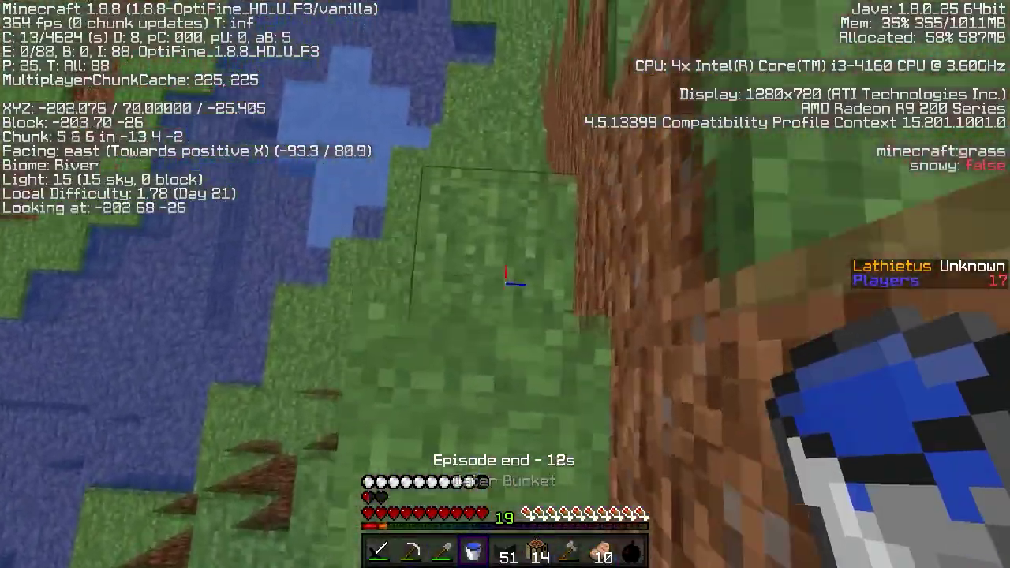
pyautogui.press('w')
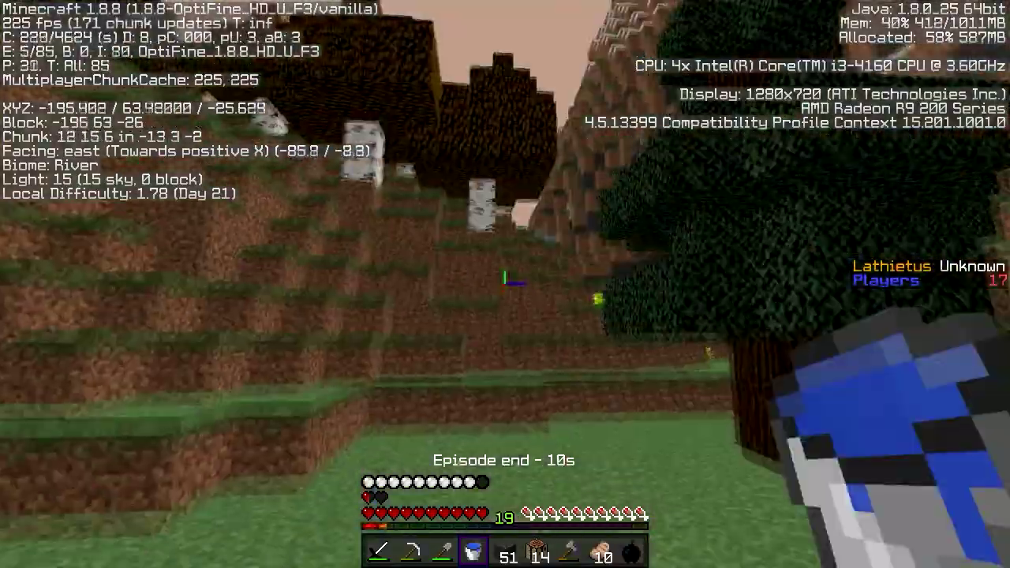
pyautogui.press('w')
pyautogui.press('space')
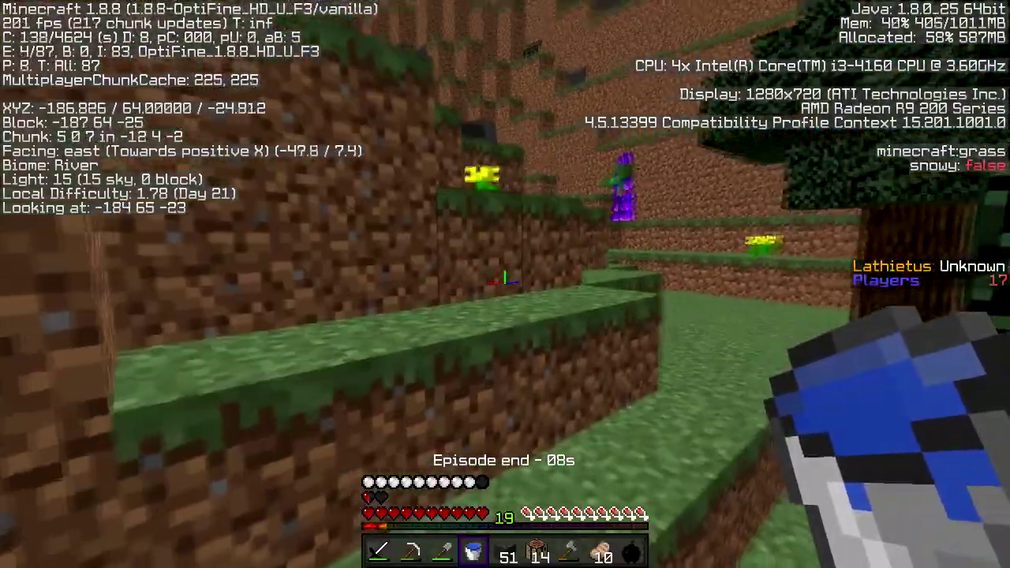
# Strike the purple-flamed player twice with the iron sword, then walk east past the birch trees
pyautogui.press('w')
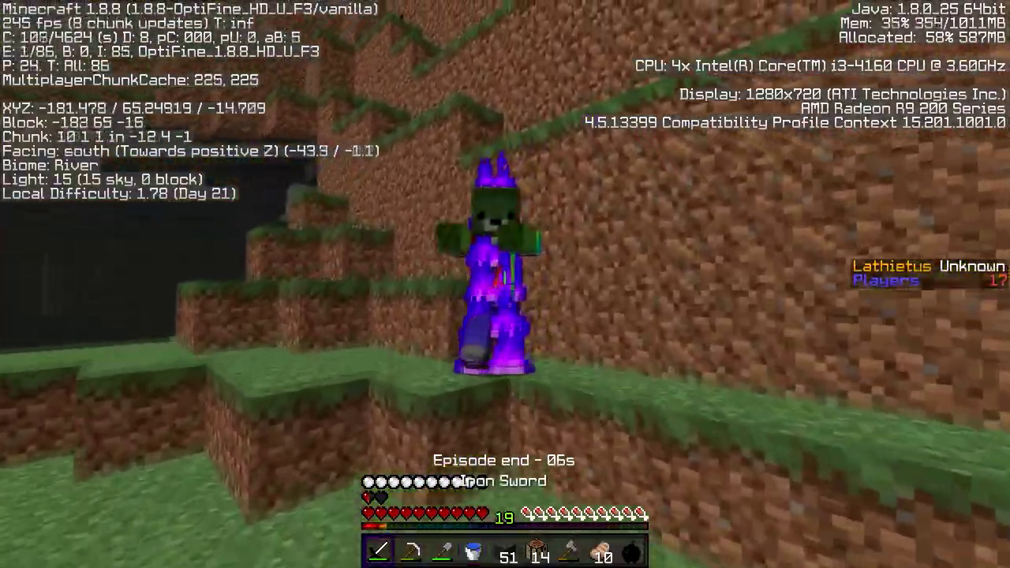
pyautogui.click(505, 284)
pyautogui.click(505, 285)
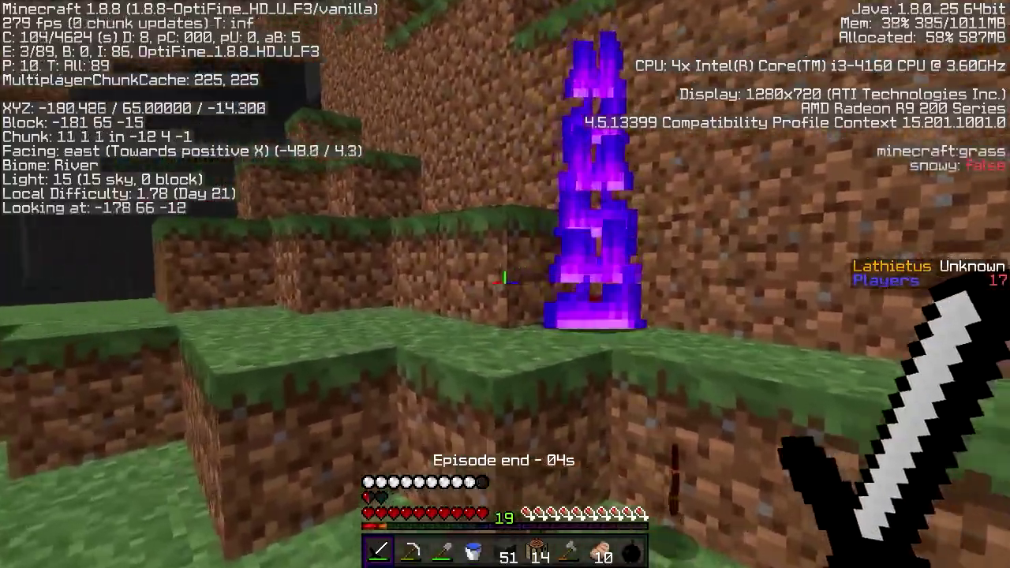
pyautogui.press('w')
pyautogui.press('e')
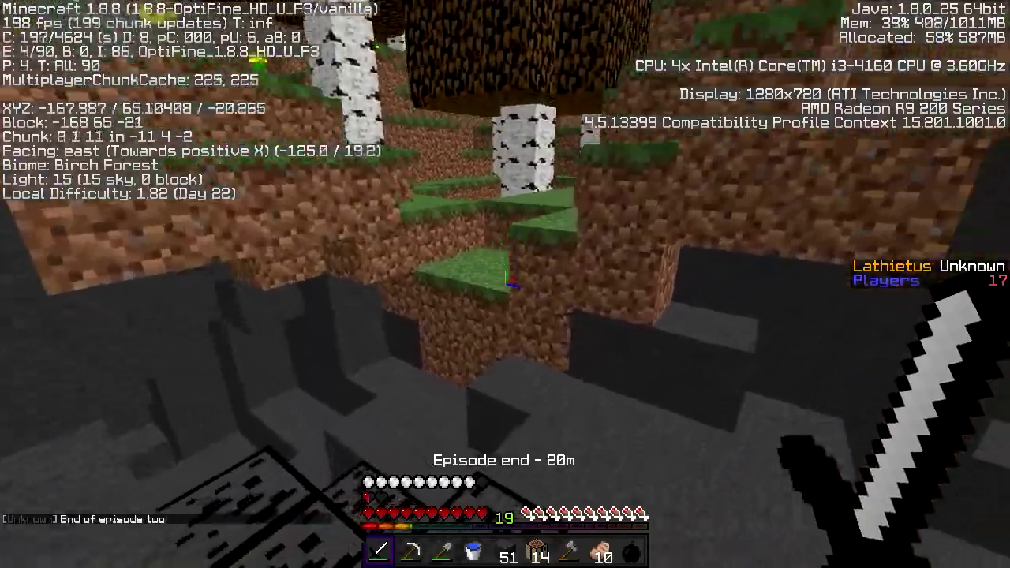
pyautogui.press('w')
pyautogui.press('2')
pyautogui.press('1')
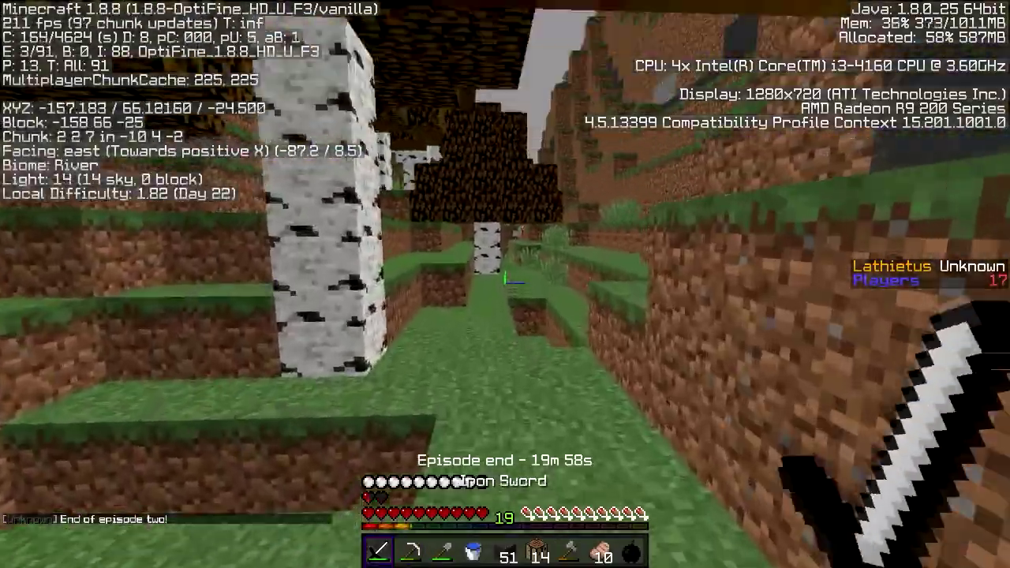
pyautogui.press('w')
pyautogui.press('w')
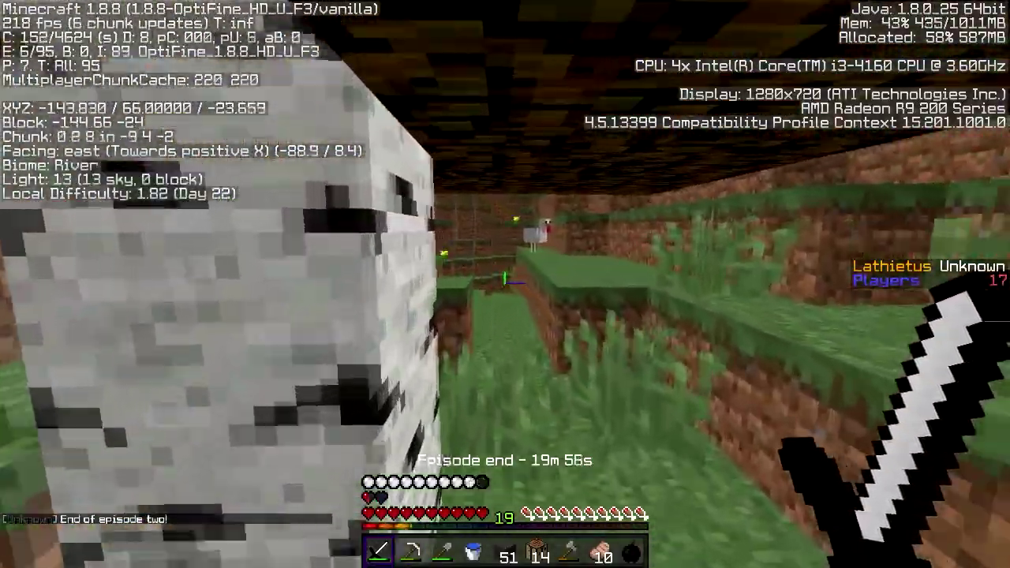